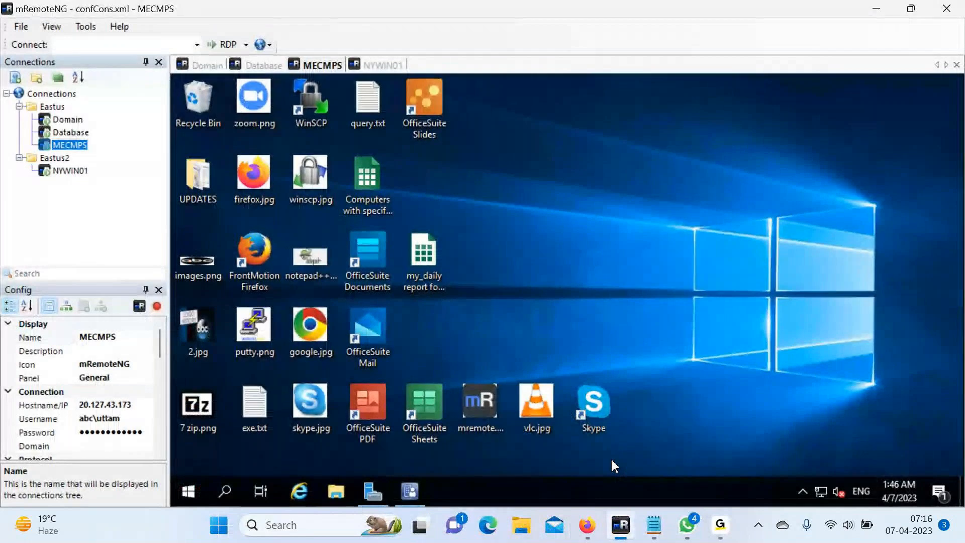
Bring the NYWIN01 remote desktop to the front and select all its desktop icons.
click(72, 173)
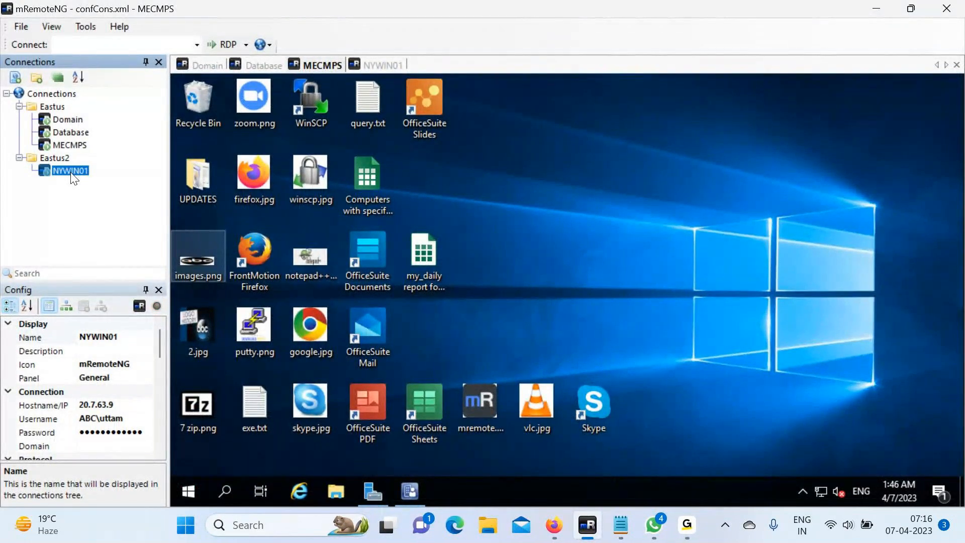
click(371, 67)
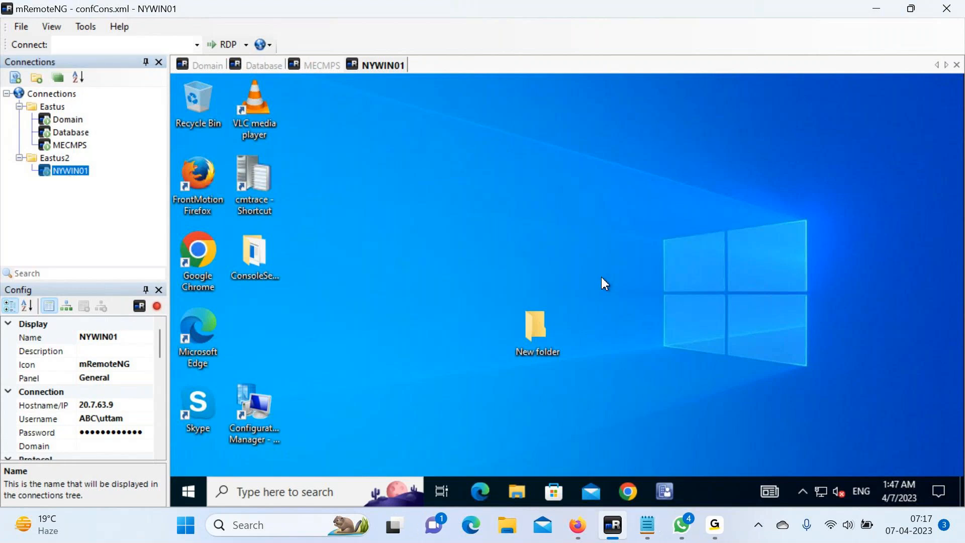
drag(318, 450, 208, 444)
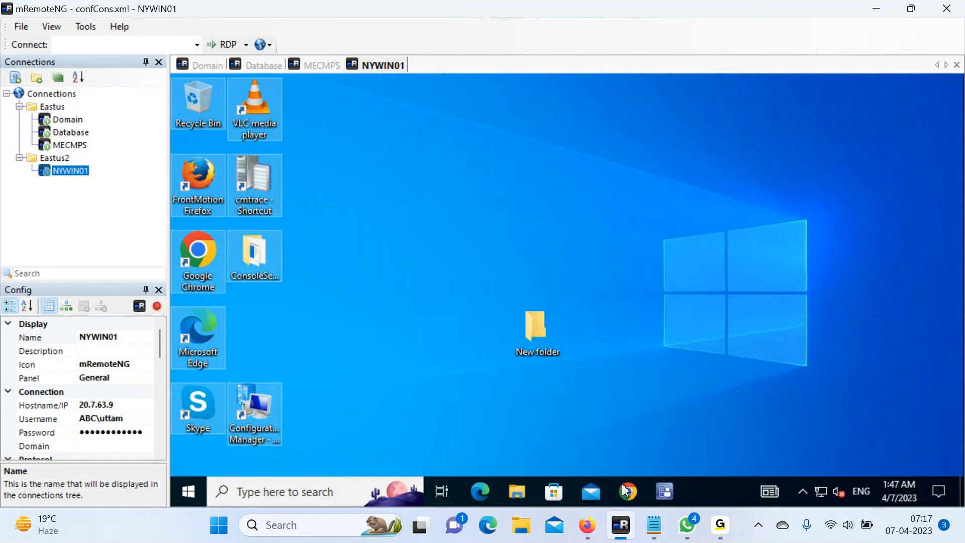
Append '7 April Topics :', 'Operating System Deployment (Format And Reimage)' and '1. Download' to the cm notes, then hide Notepad.
click(656, 534)
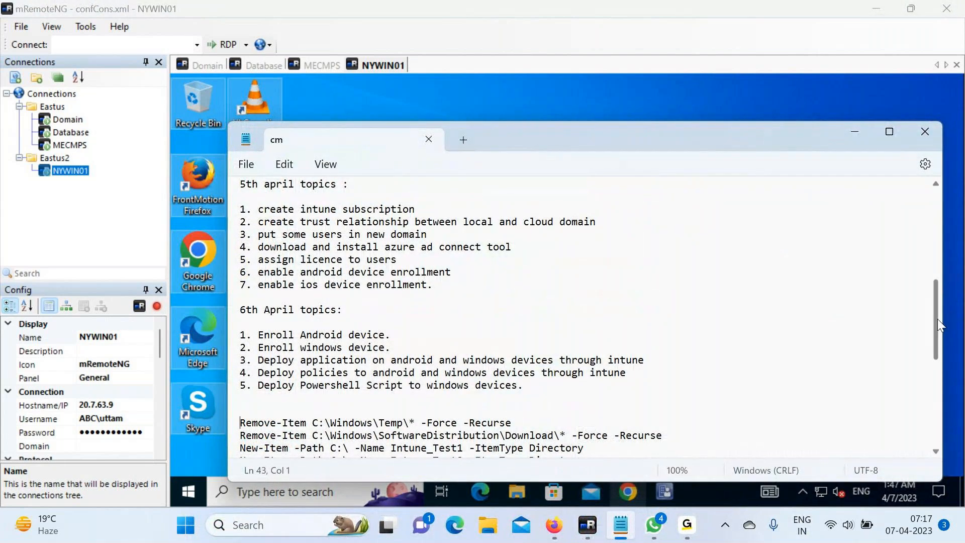
drag(937, 318, 935, 421)
click(636, 201)
key(Return)
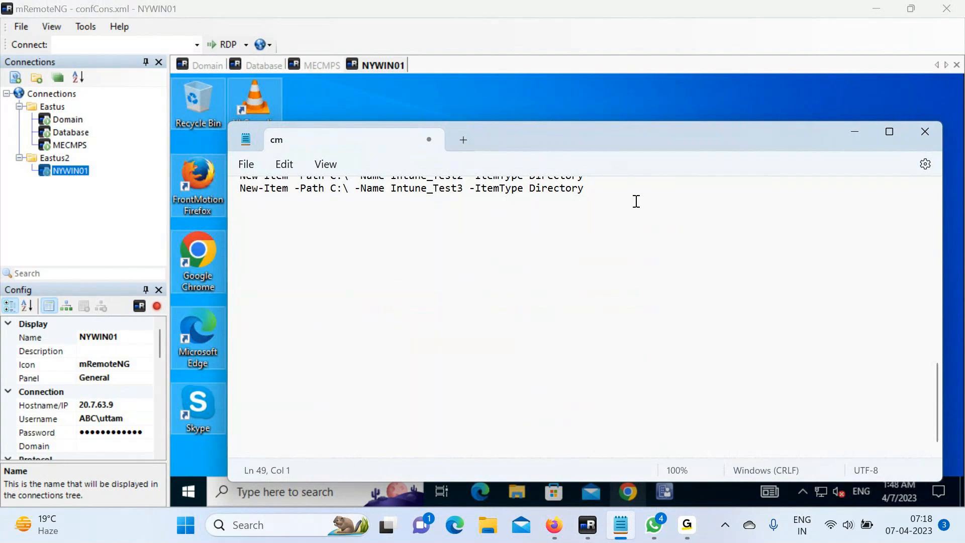
text(7 April Topics :)
key(Return)
text(Ope)
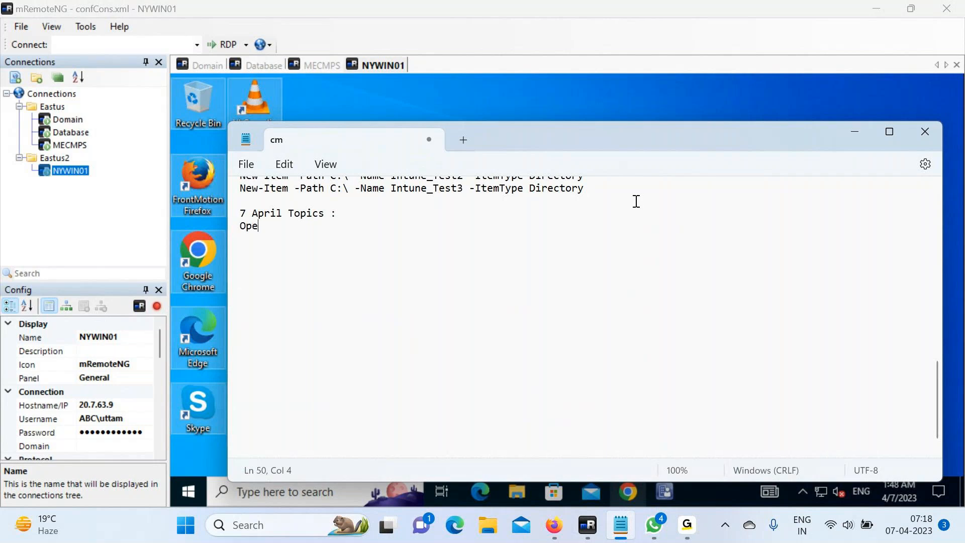
text(rating System Deployment)
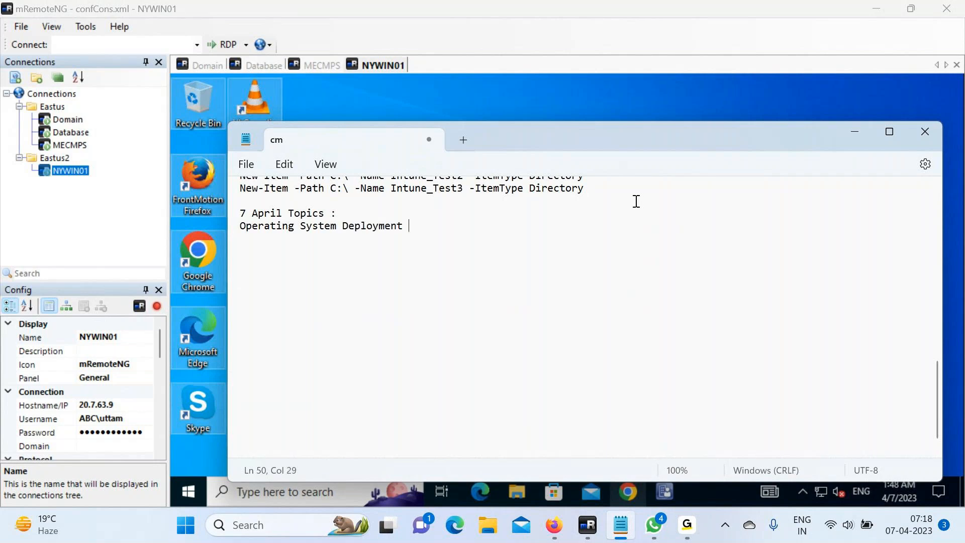
text( (Format And Reimage))
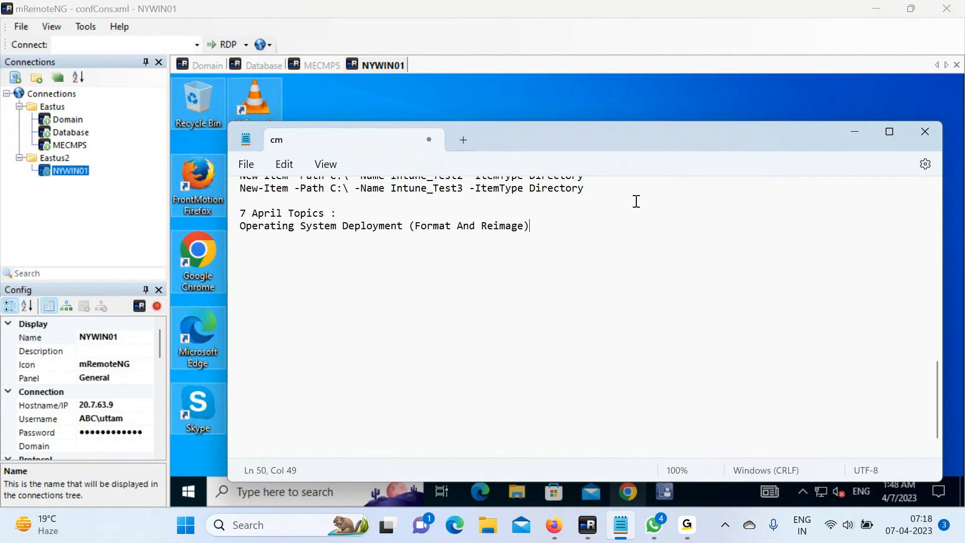
key(Return)
text(1. Download)
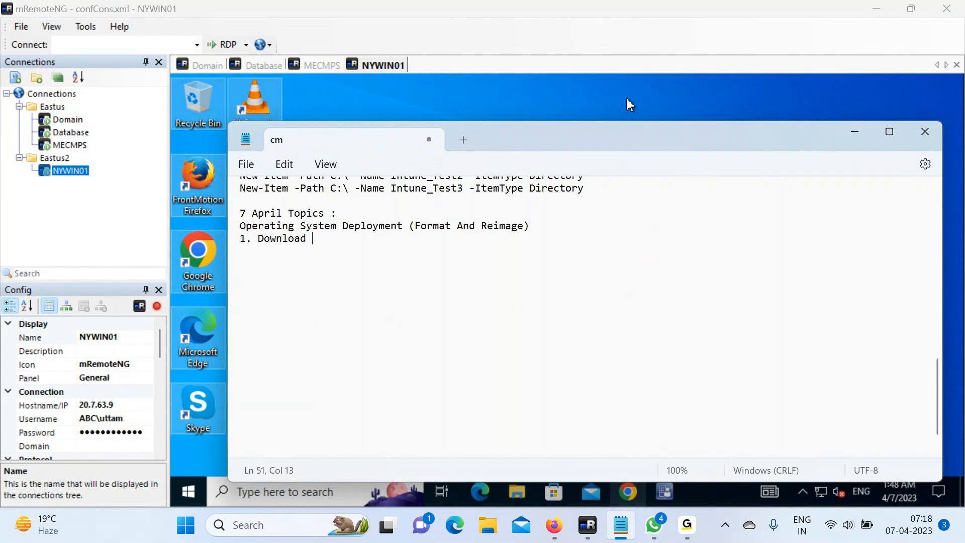
key(alt+Tab)
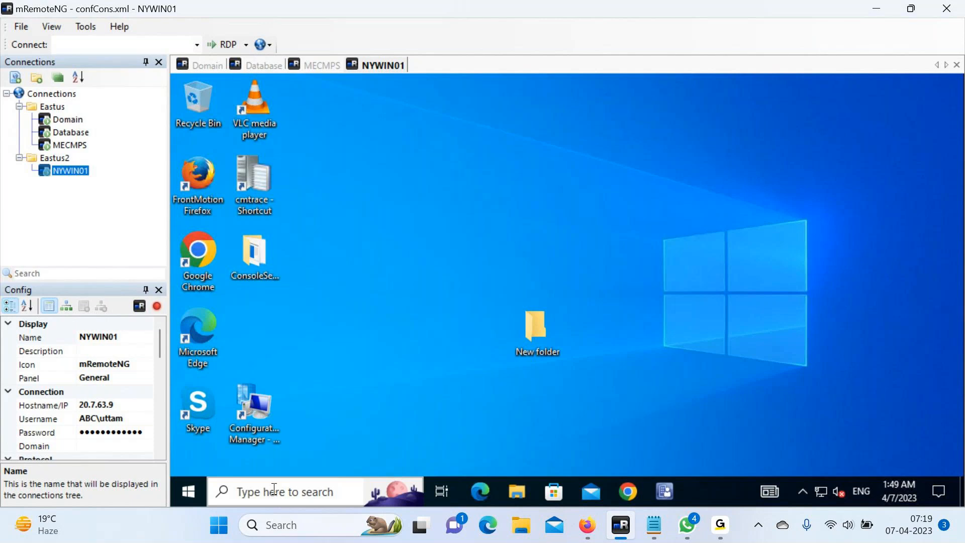
Check the remote machine's Windows version with winver, then close the About Windows box.
click(274, 490)
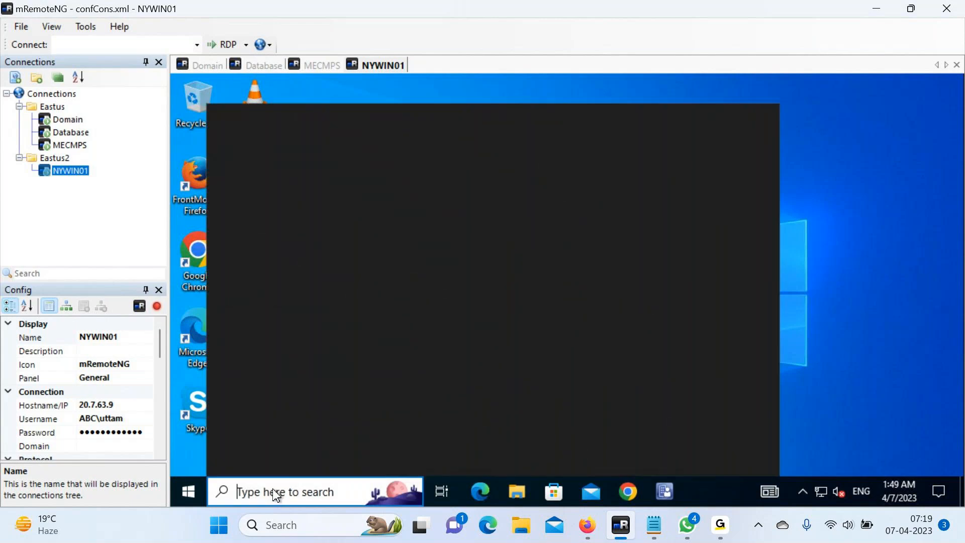
text(run)
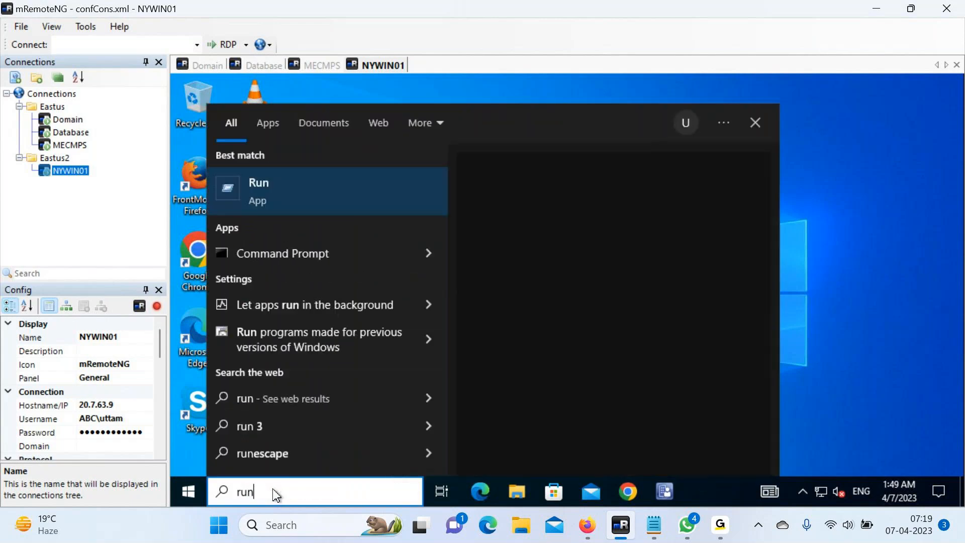
key(Return)
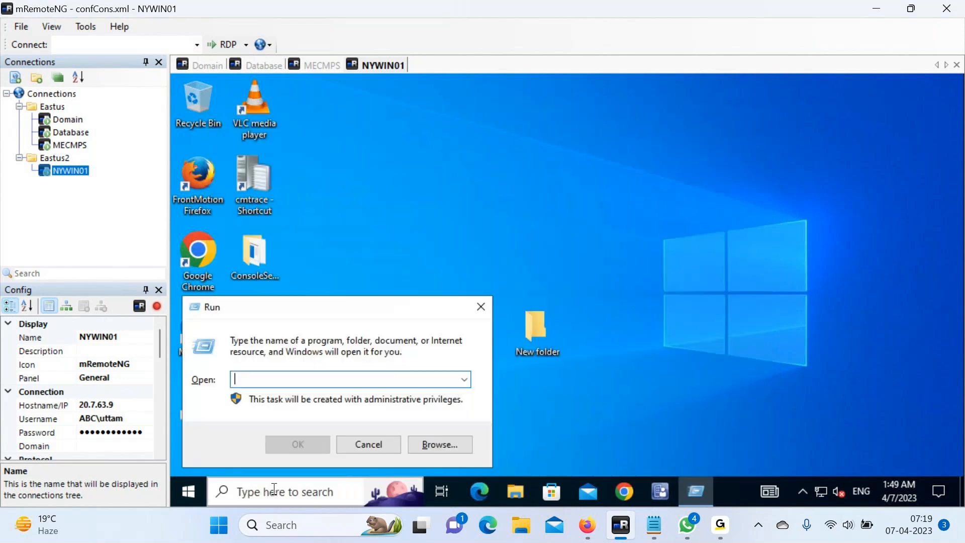
text(w)
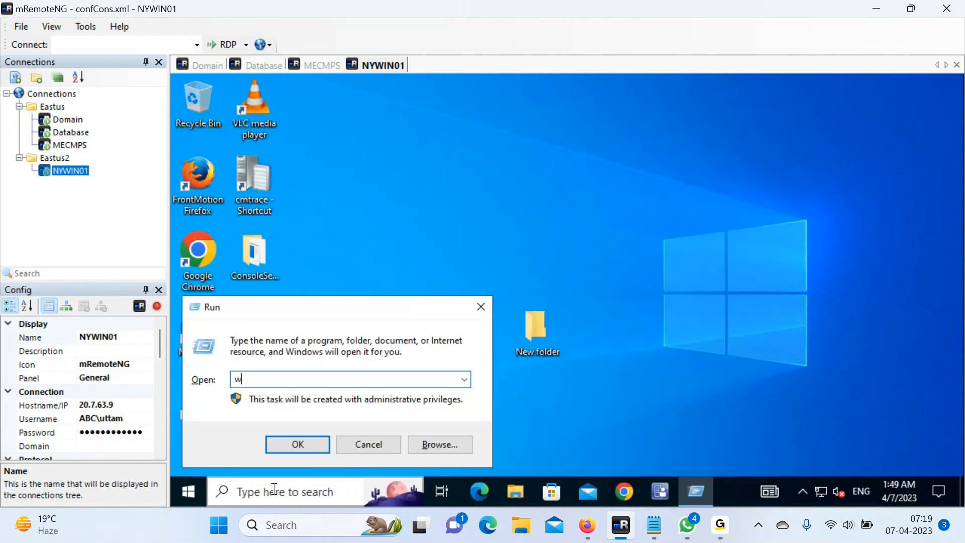
text(inver)
key(Return)
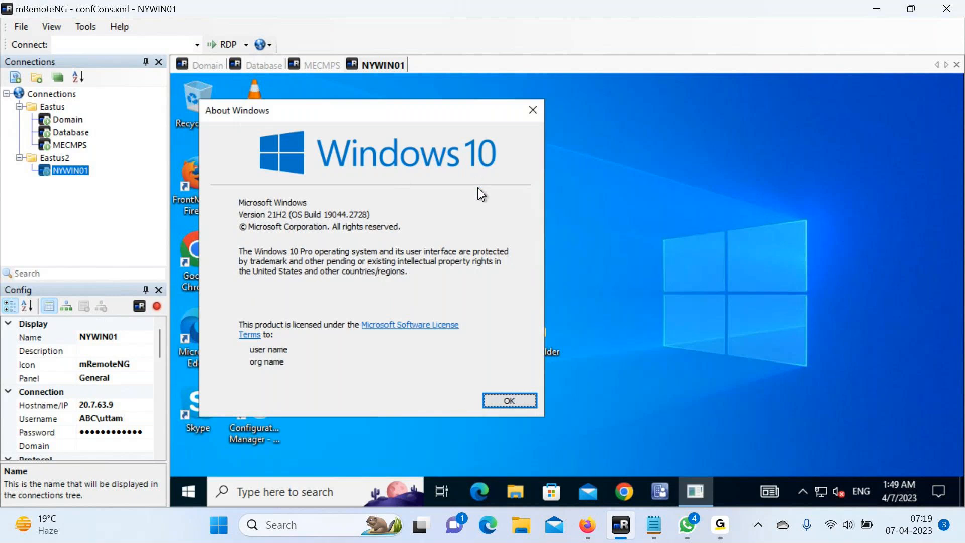
click(512, 404)
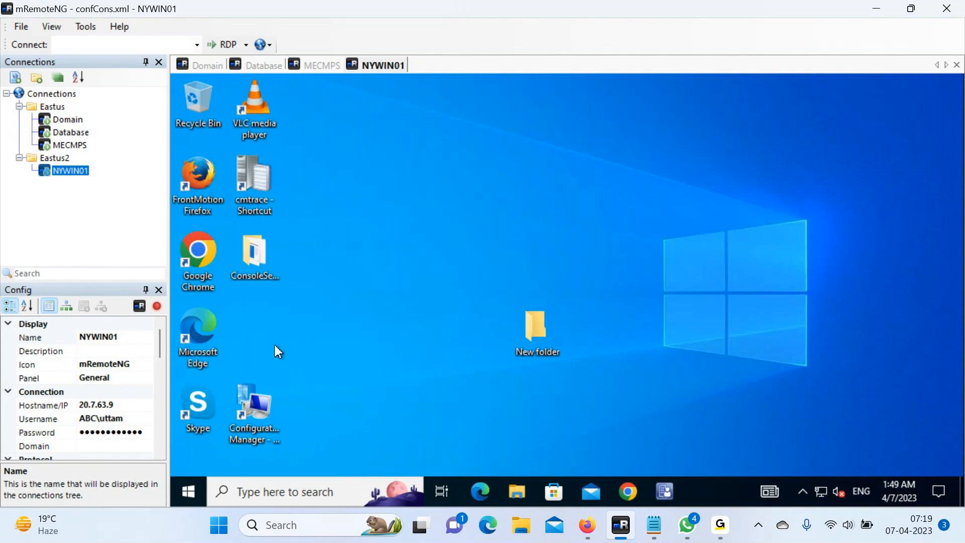
Move the Configuration Manager shortcut and New folder into the icon columns, then open the MECMPS session.
drag(244, 412, 242, 321)
drag(507, 353, 246, 407)
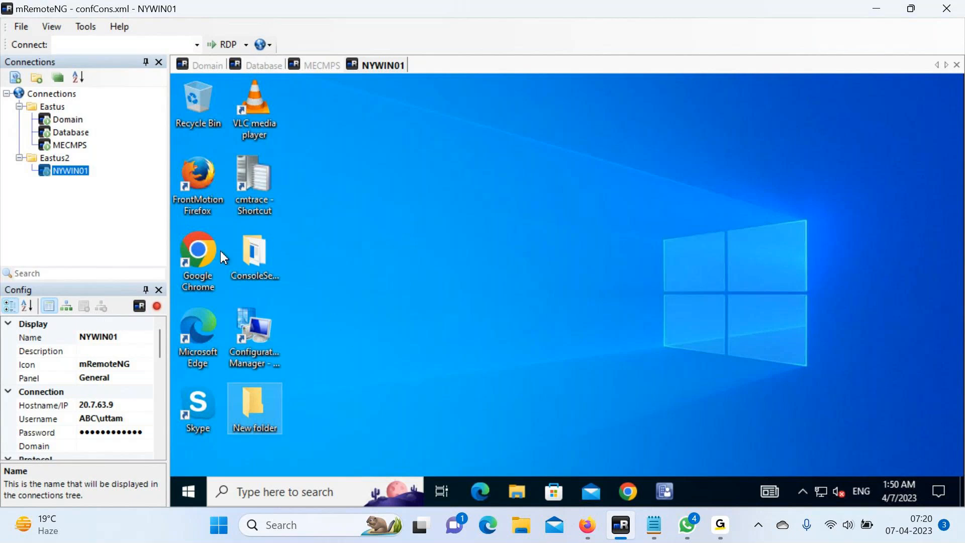
click(68, 146)
double_click(67, 146)
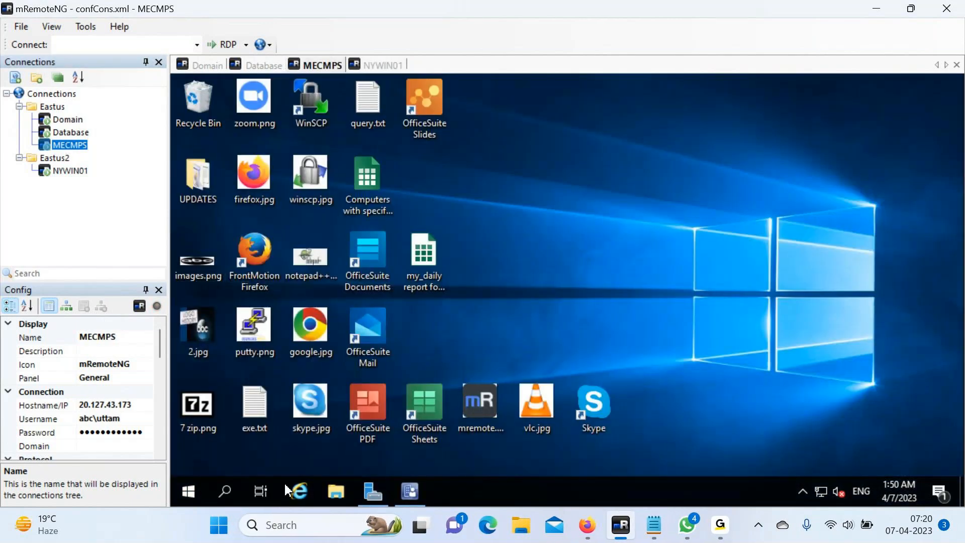
click(223, 495)
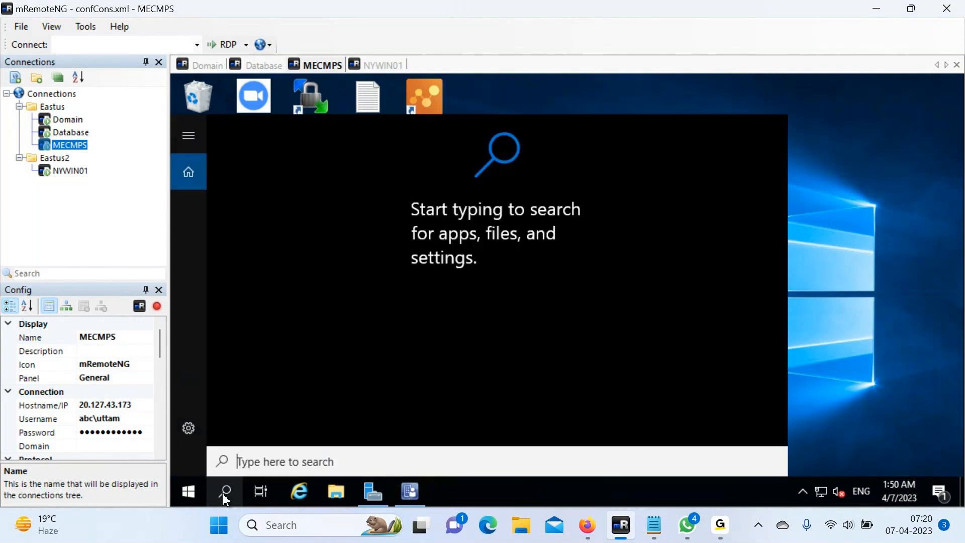
text(edge)
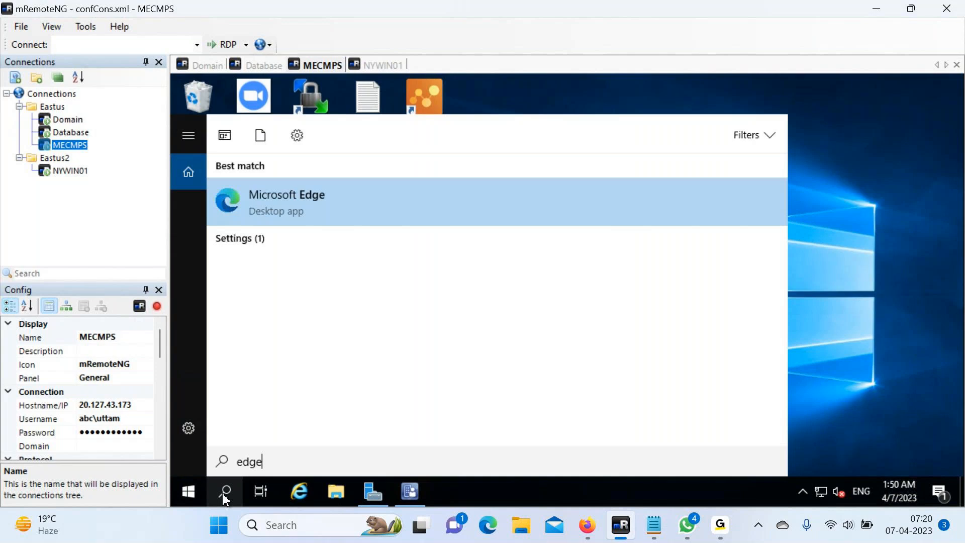
click(398, 189)
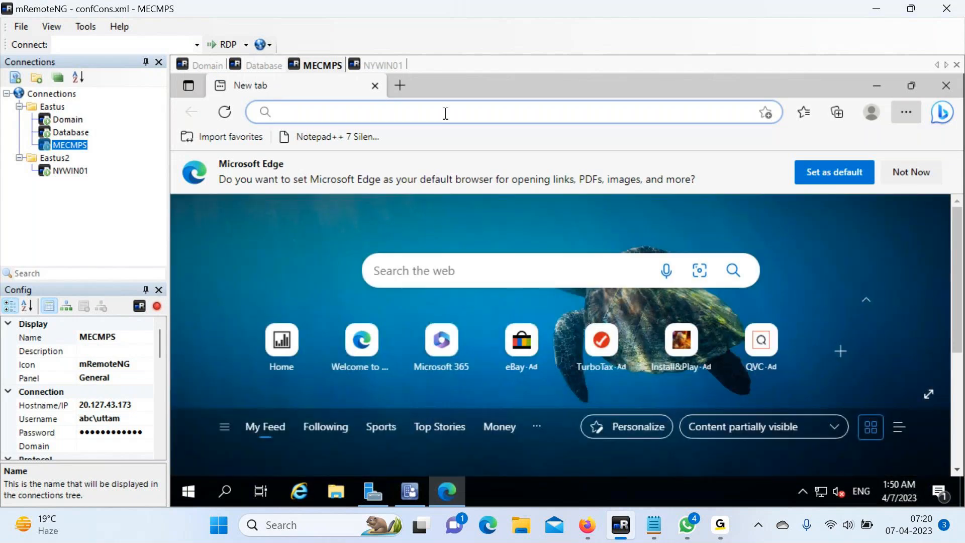
text(www.google.com)
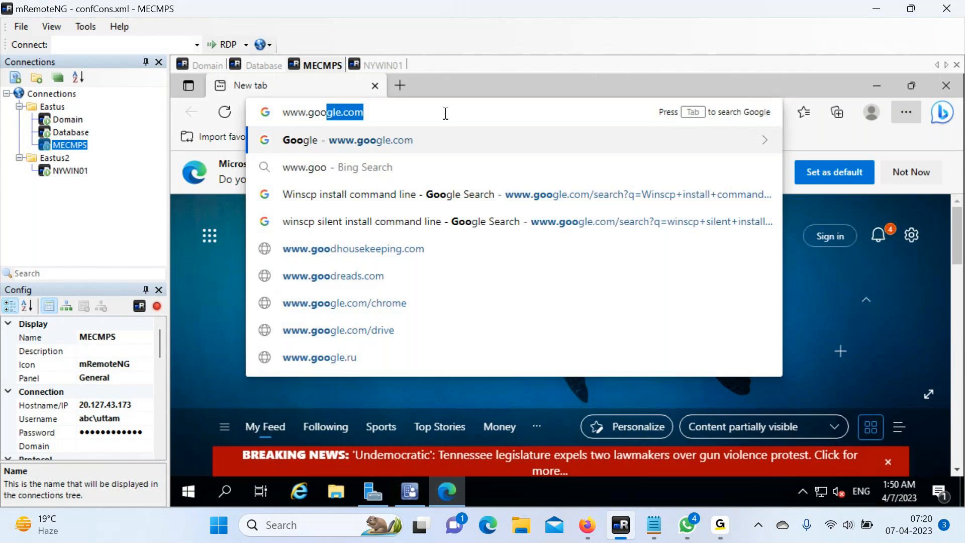
key(Return)
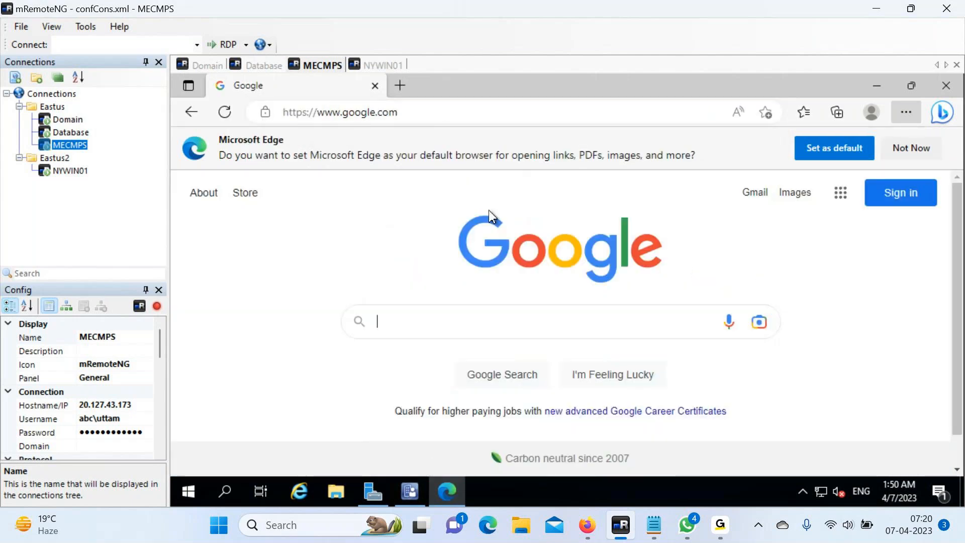
Google 'windows 11 evaluation download' and open the Evaluation Center - Windows 11 Enterprise result.
click(554, 319)
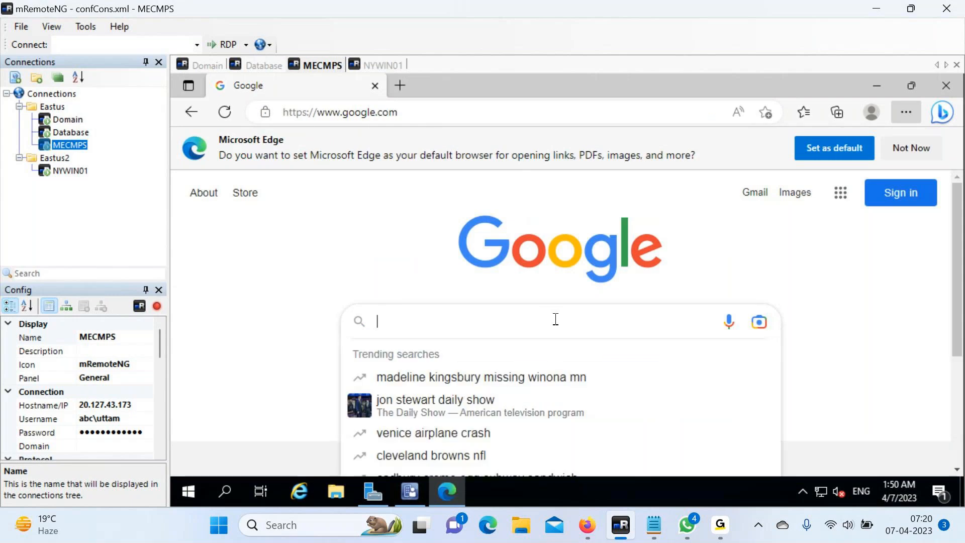
text(windows )
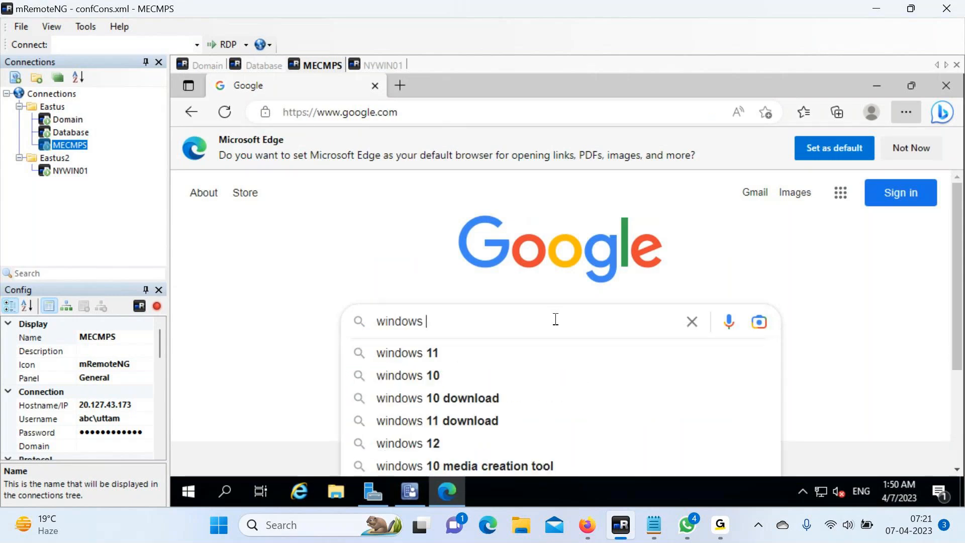
text(11 )
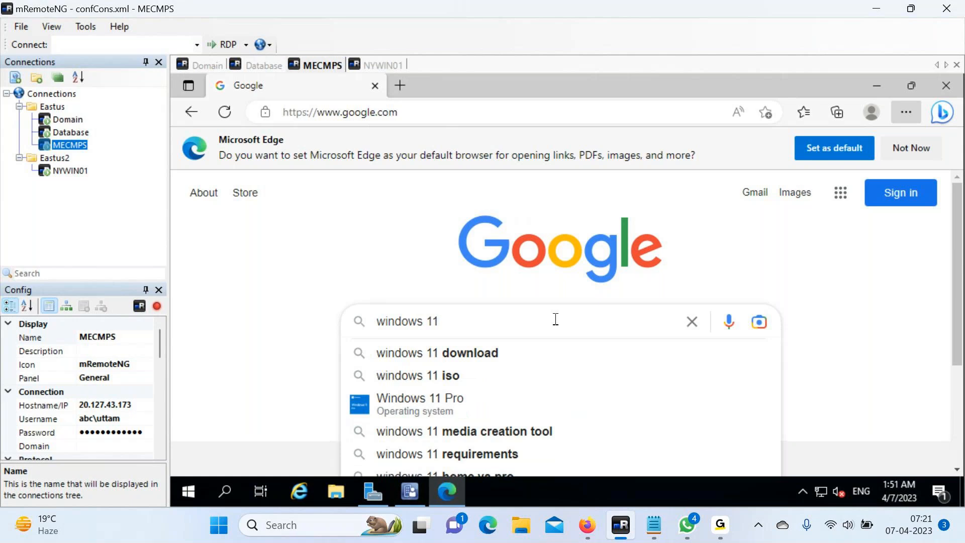
text(eva)
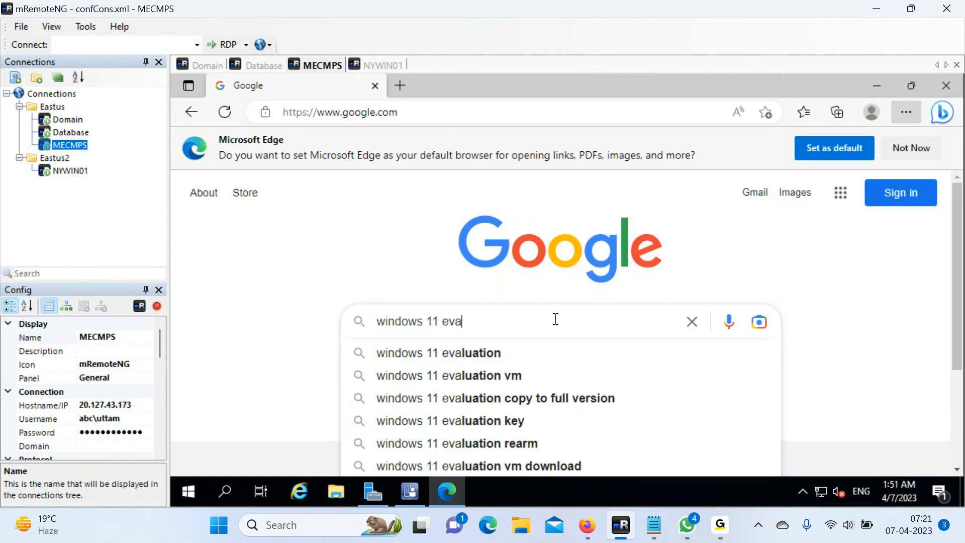
text(luation download)
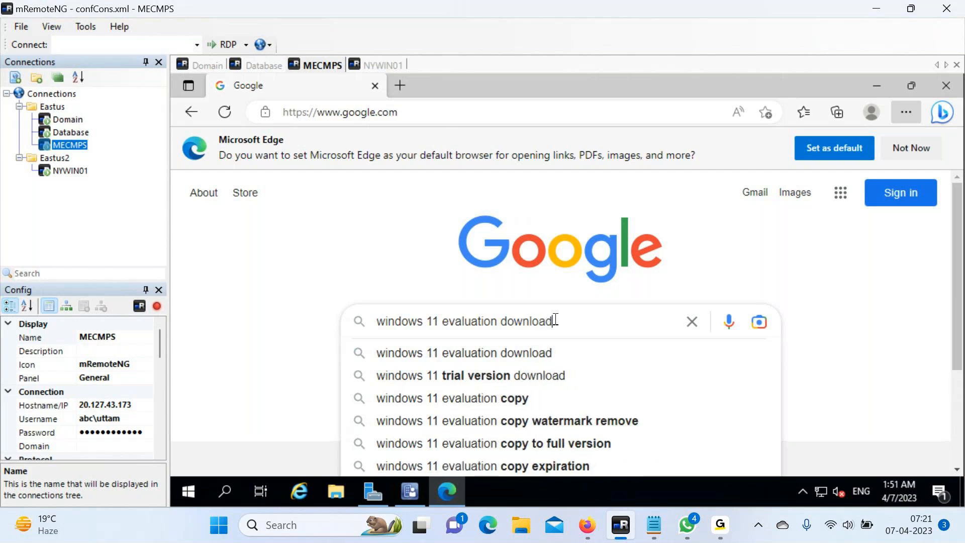
key(Return)
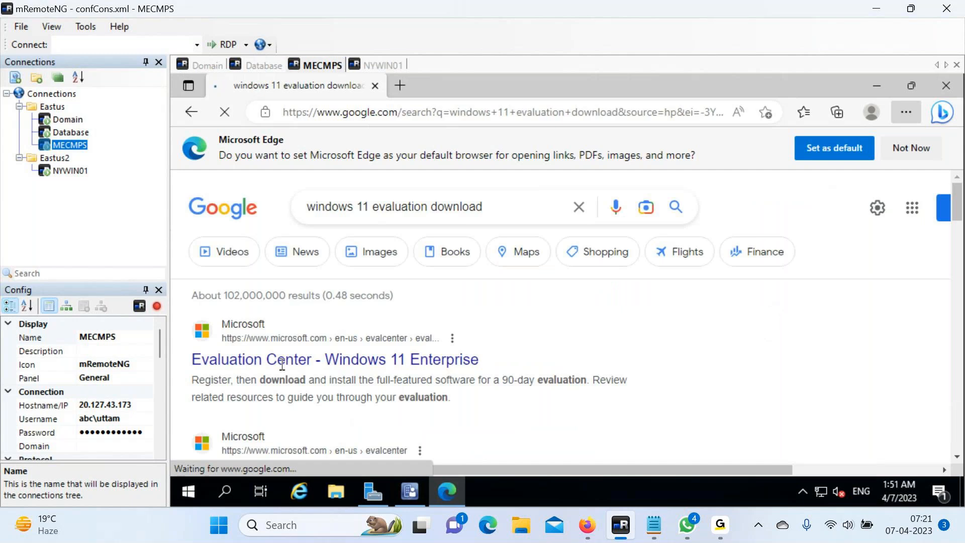
click(341, 368)
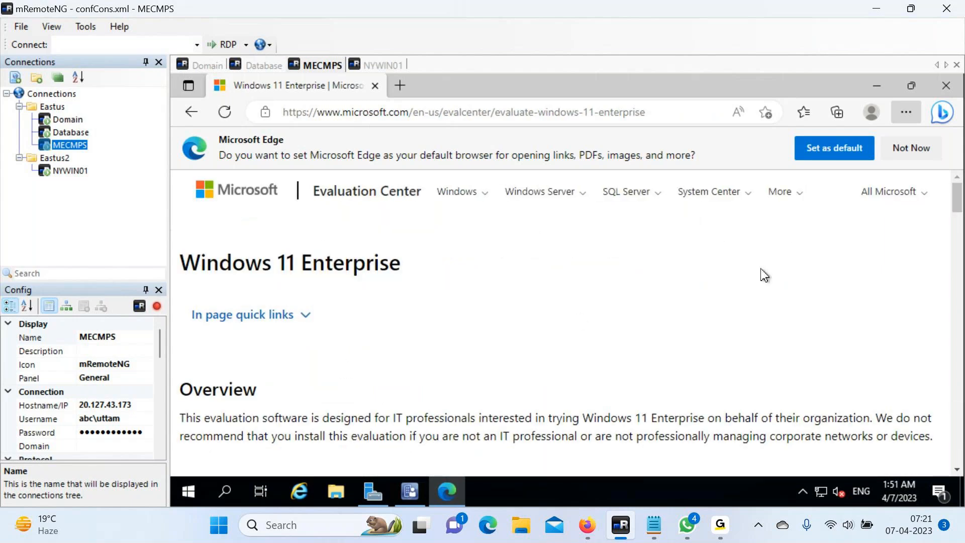
Follow 'Download the ISO - Enterprise' and scroll down to the trial registration form.
click(957, 470)
scroll(959, 475, down, 5)
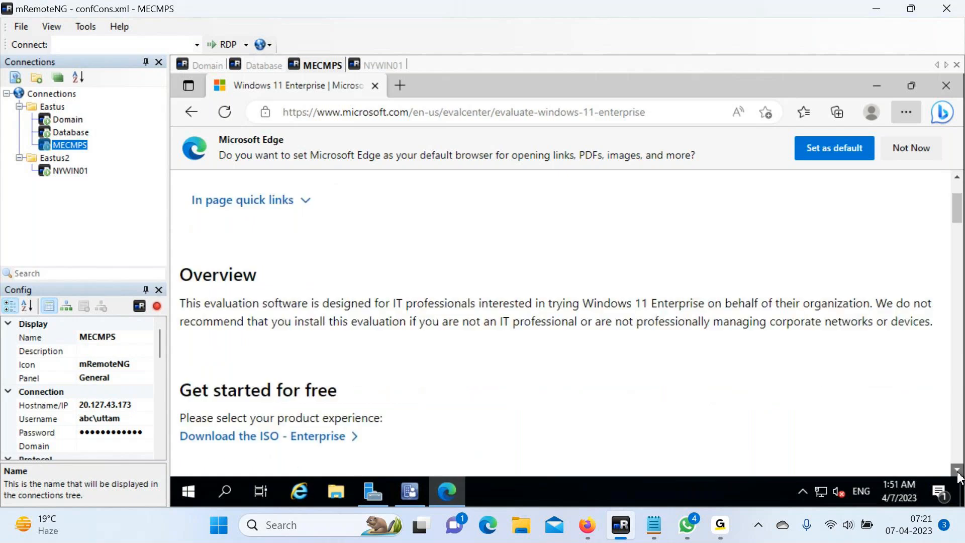
scroll(959, 475, down, 2)
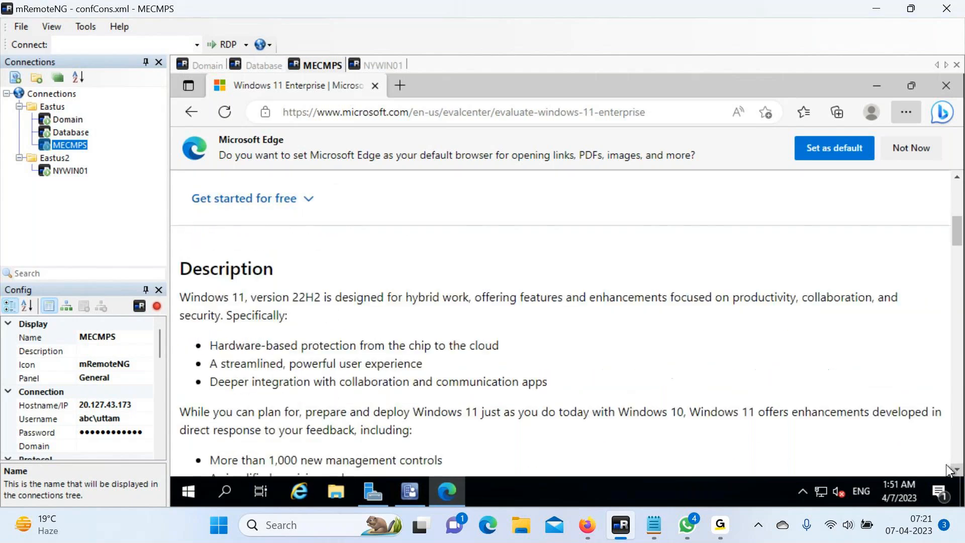
click(956, 178)
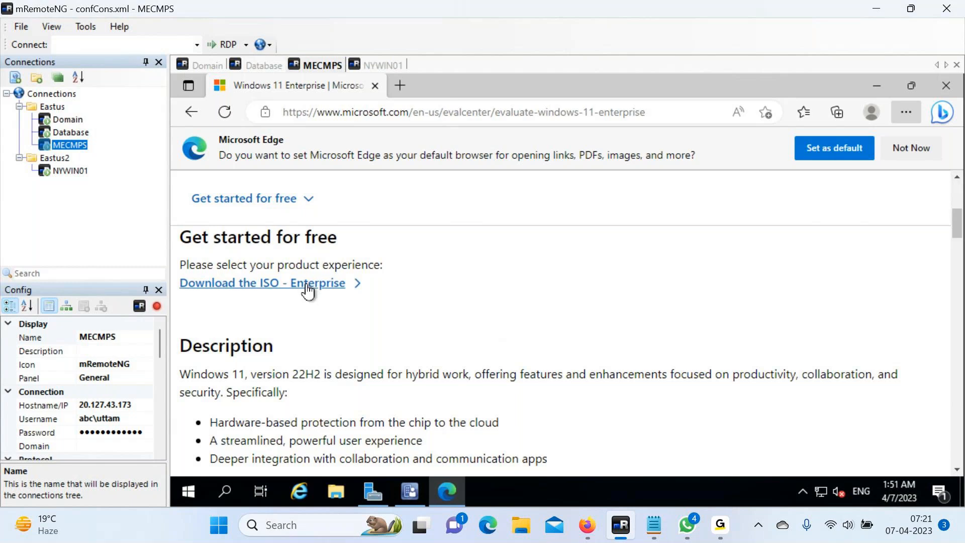
click(308, 284)
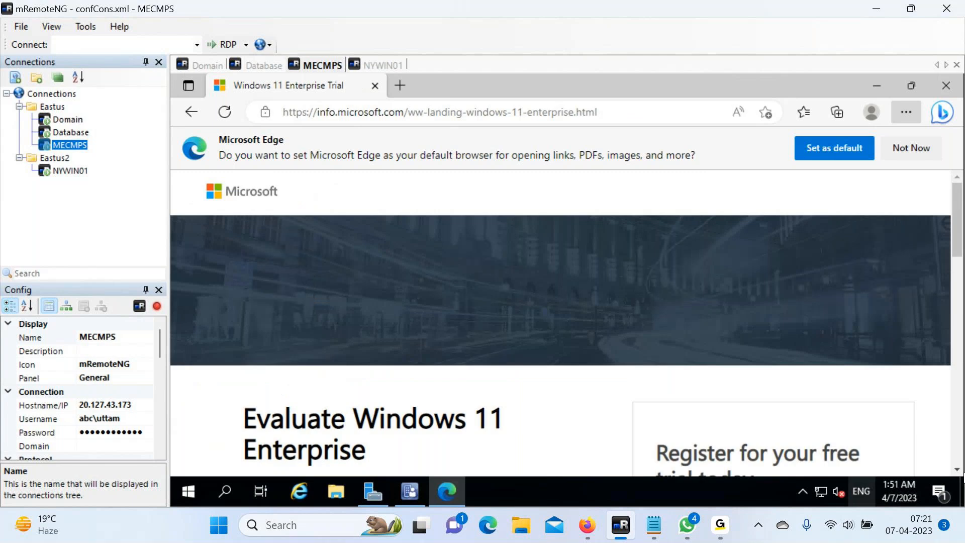
scroll(958, 473, down, 1)
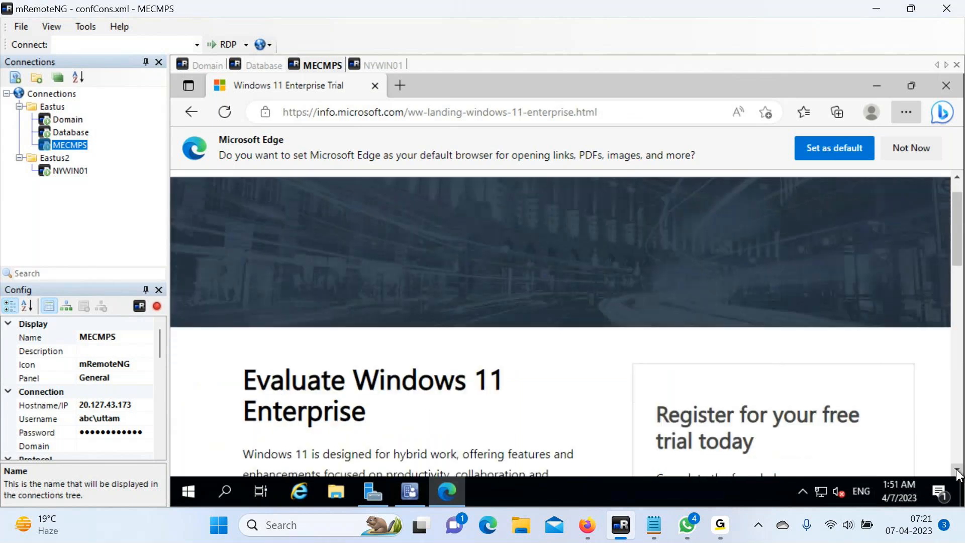
scroll(957, 472, down, 3)
scroll(956, 474, down, 4)
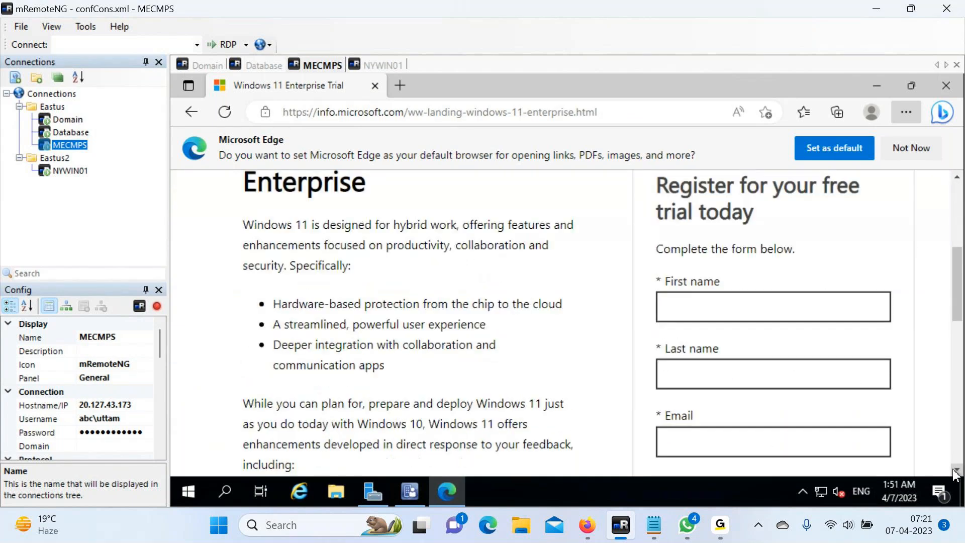
Fill the first name, last name and email fields with placeholder values.
click(731, 281)
text(asfd)
click(716, 333)
text(asf)
click(712, 399)
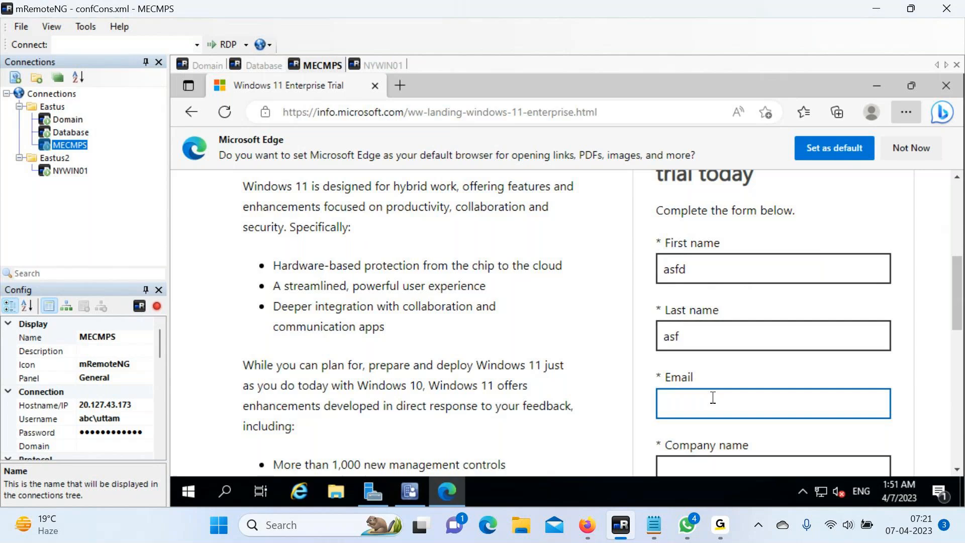
text(asdf@asdf.com)
click(957, 469)
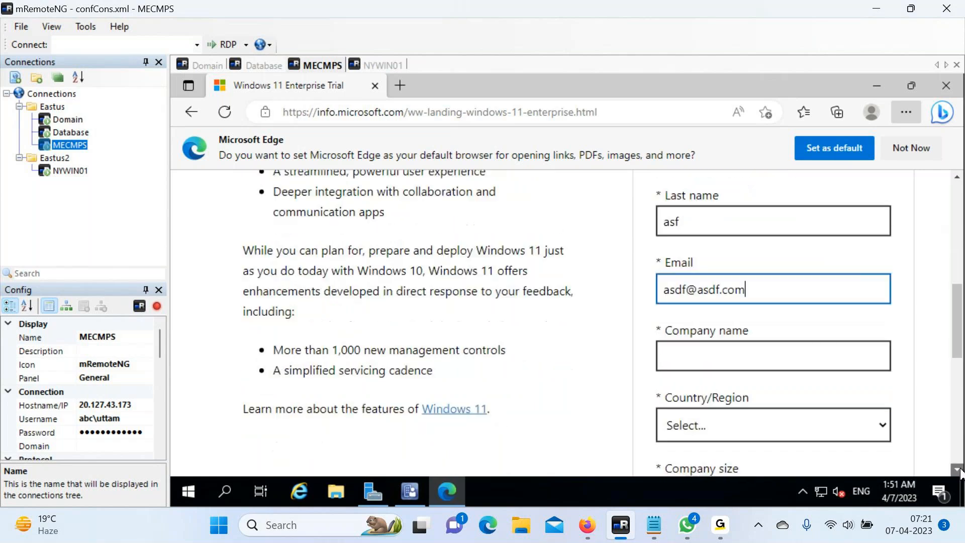
click(956, 470)
Enter a placeholder company name, choose India as country and company size 1, and fill the job role.
click(685, 242)
text(asdf)
click(710, 310)
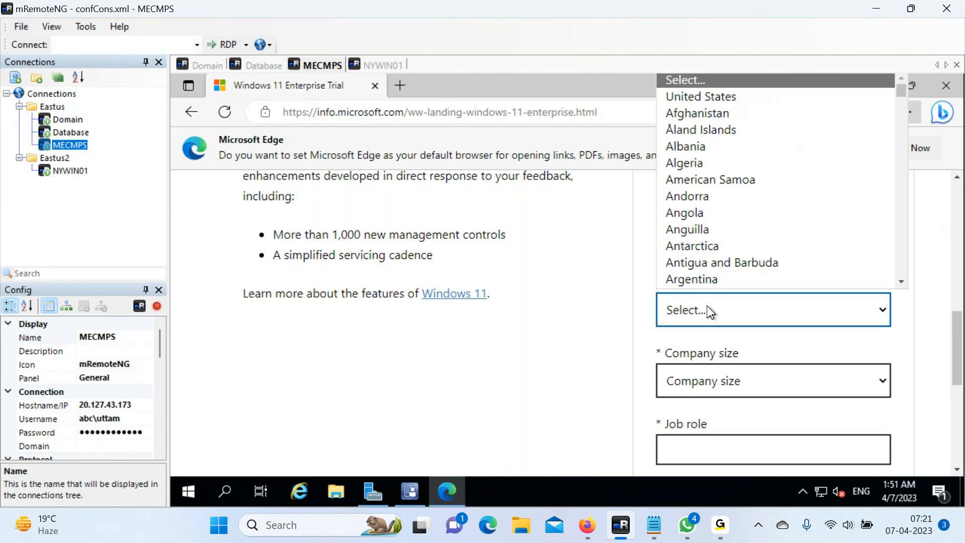
text(in)
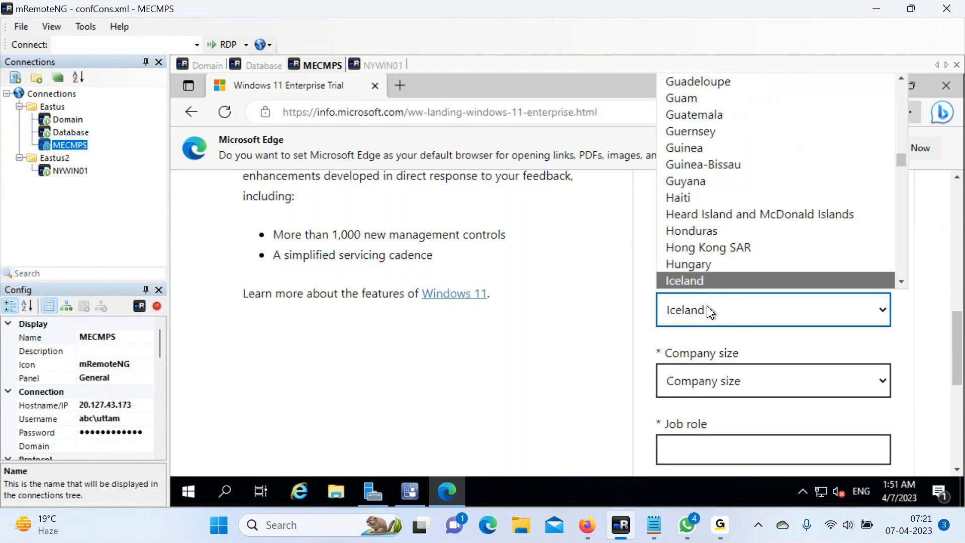
key(Return)
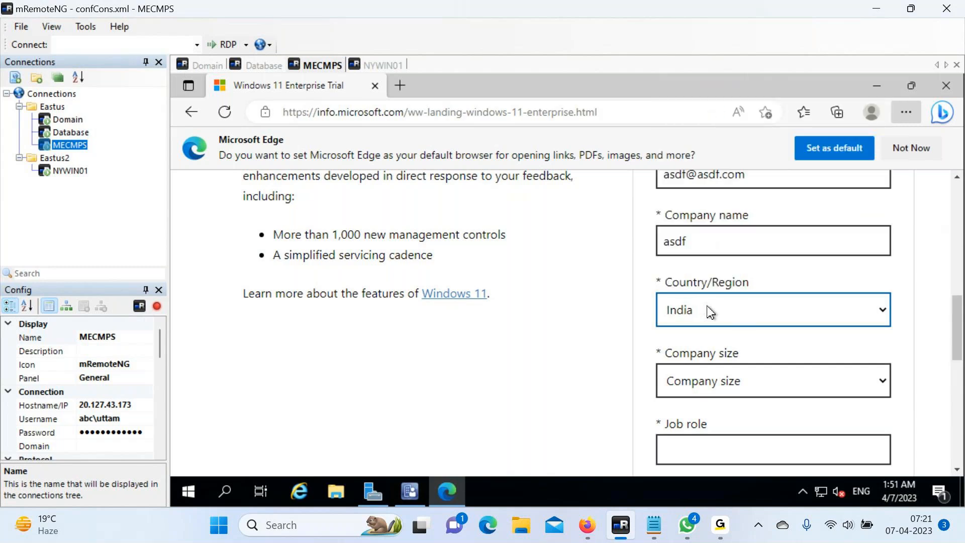
click(721, 391)
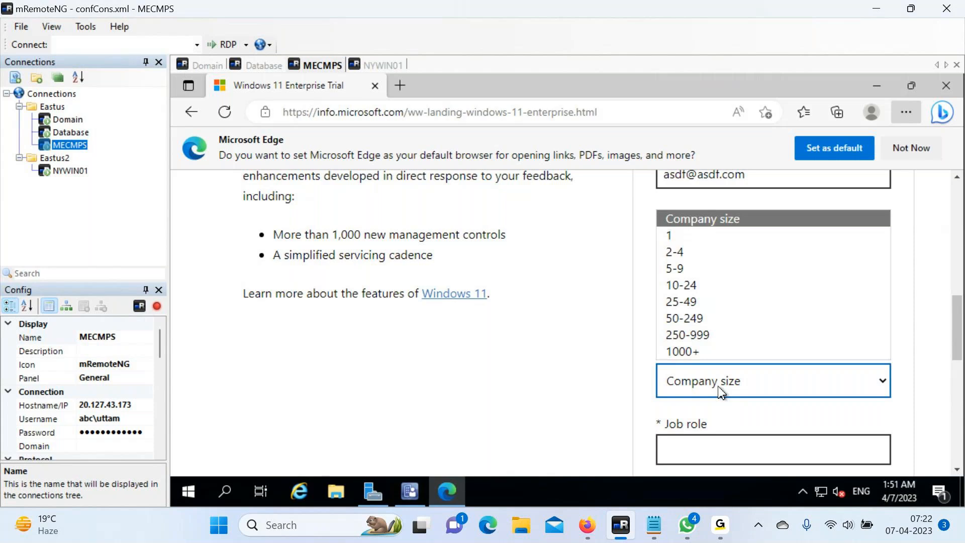
click(679, 234)
click(703, 437)
text(asdf)
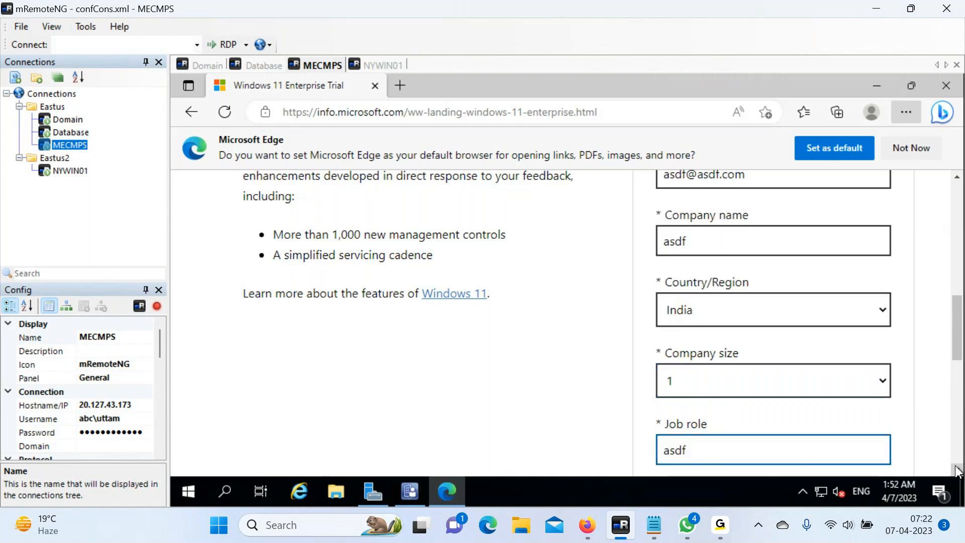
scroll(956, 470, down, 4)
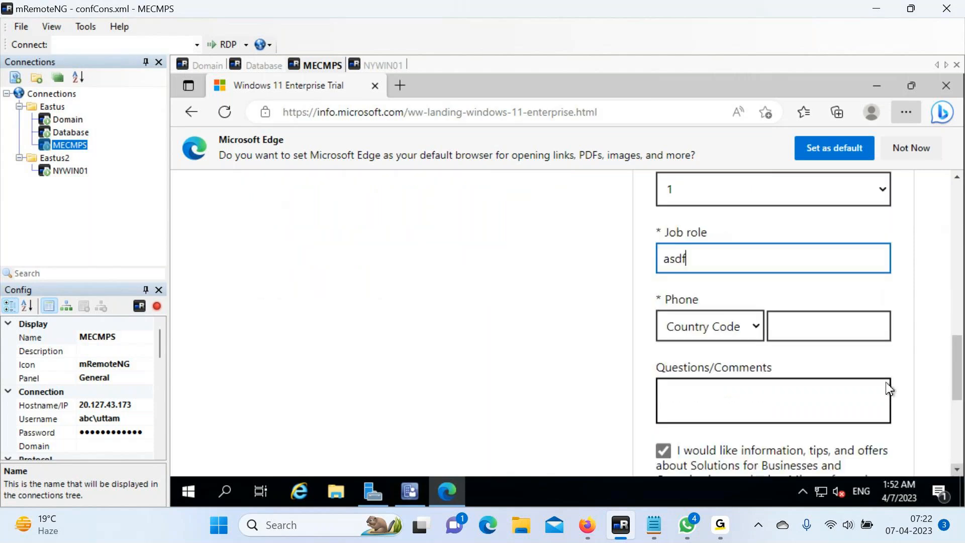
Enter a placeholder phone number with the India (+91) code and submit with Download now.
click(777, 327)
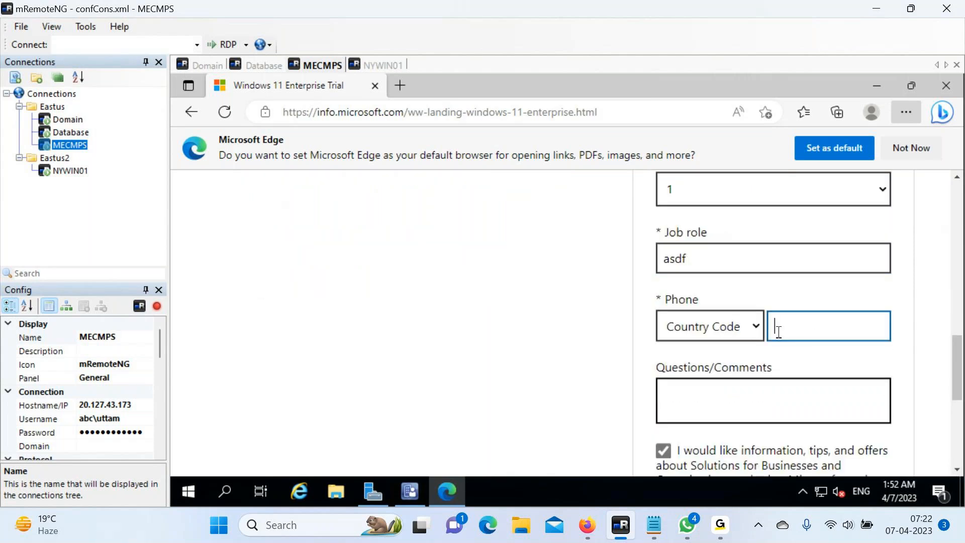
click(750, 337)
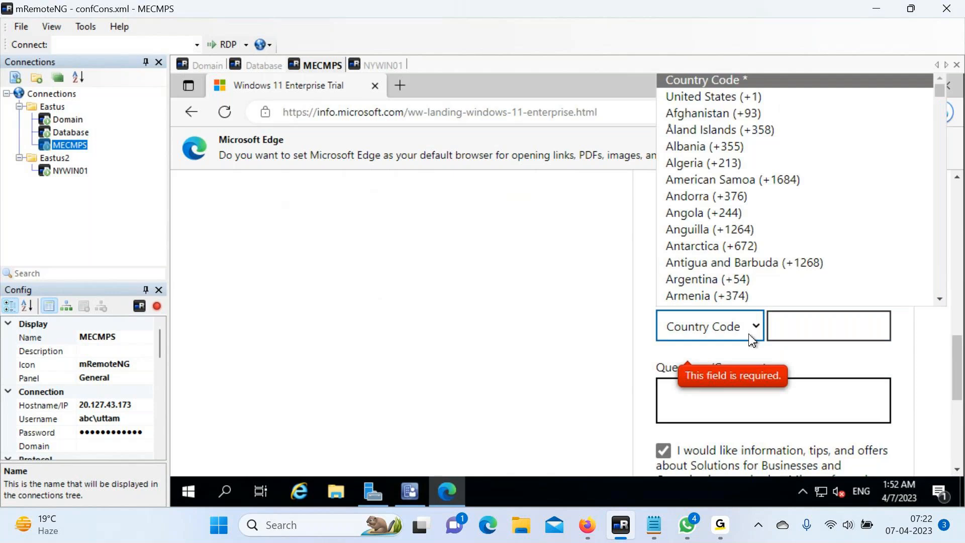
text(in)
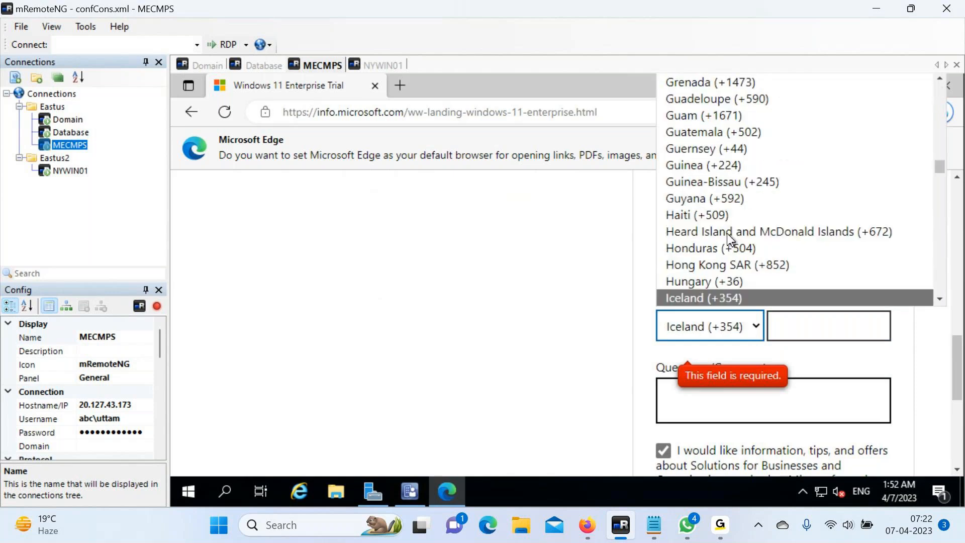
key(Return)
click(811, 327)
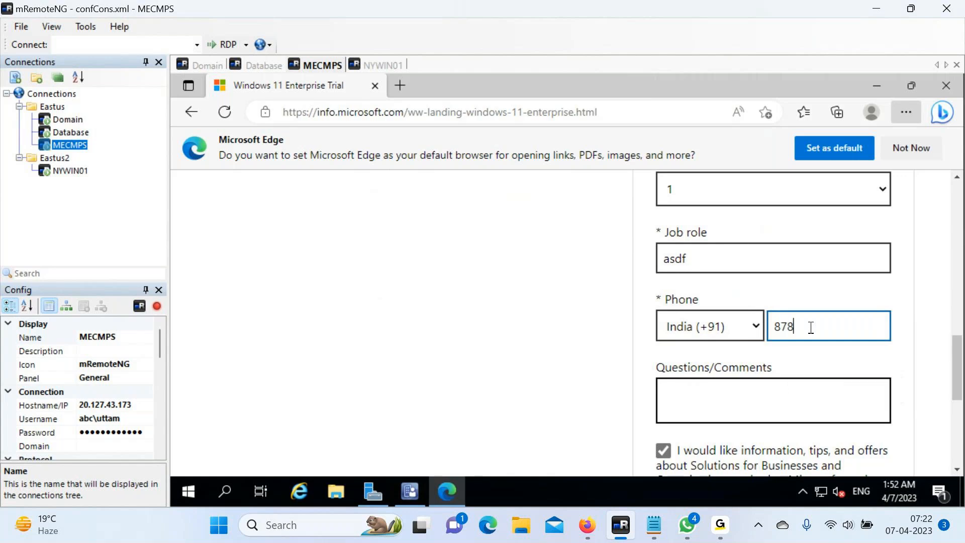
click(955, 469)
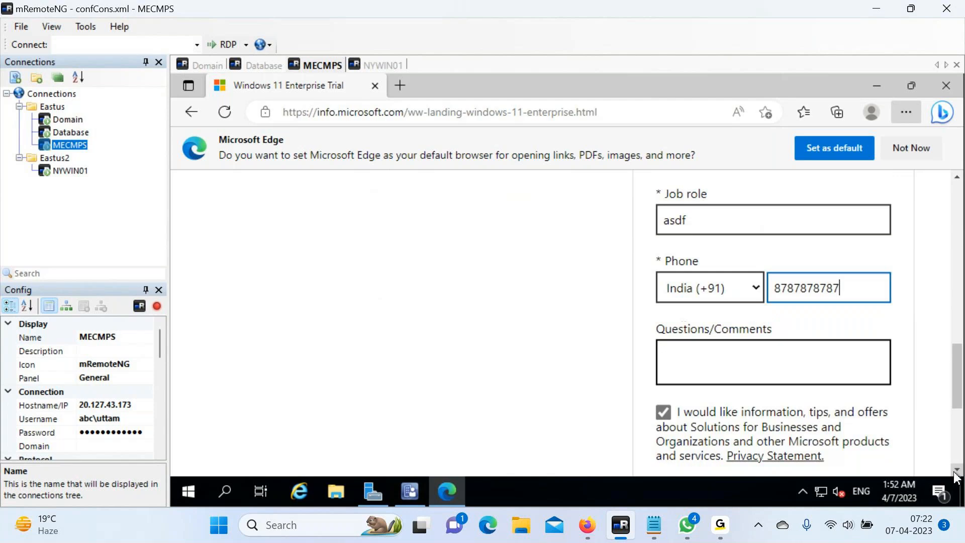
click(956, 469)
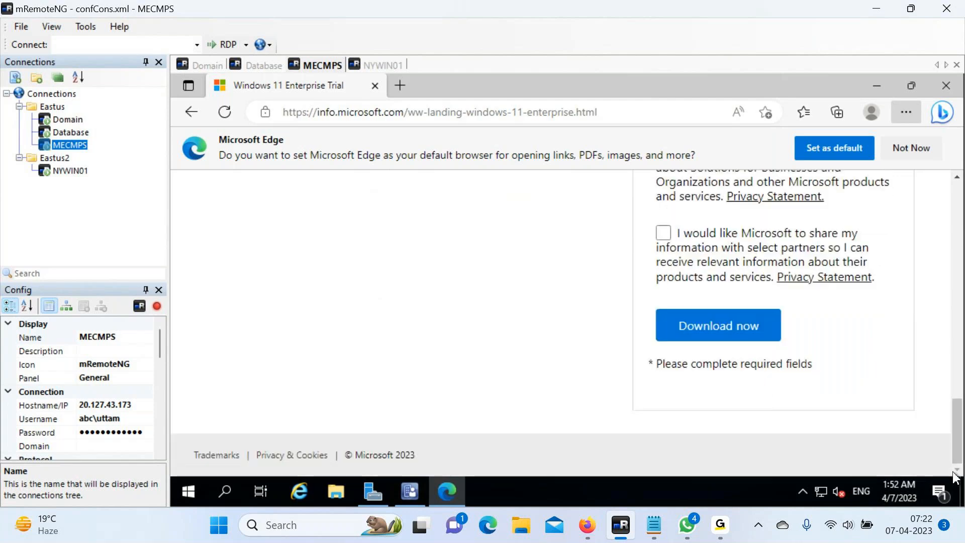
click(716, 329)
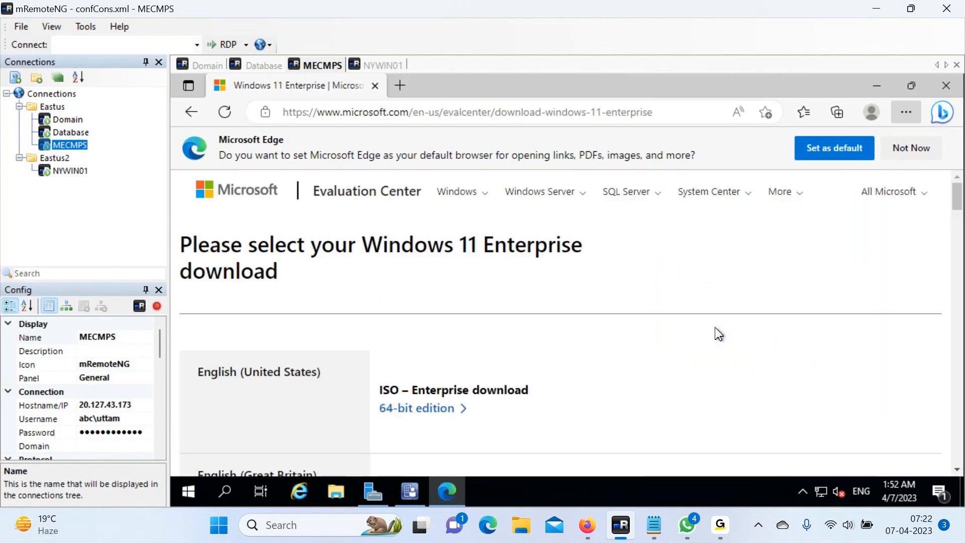
Download the 64-bit English (United States) ISO and bring the cm notes to the front.
click(434, 415)
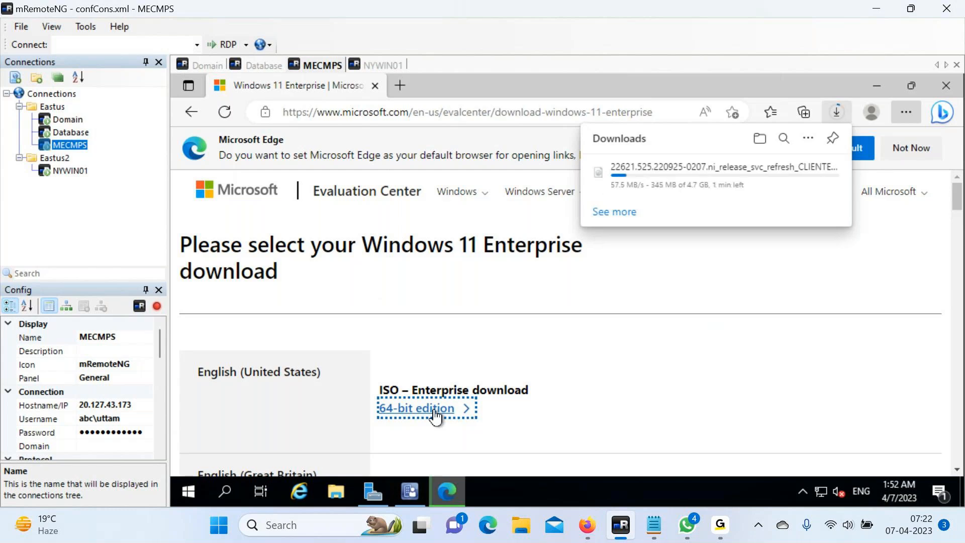
click(656, 527)
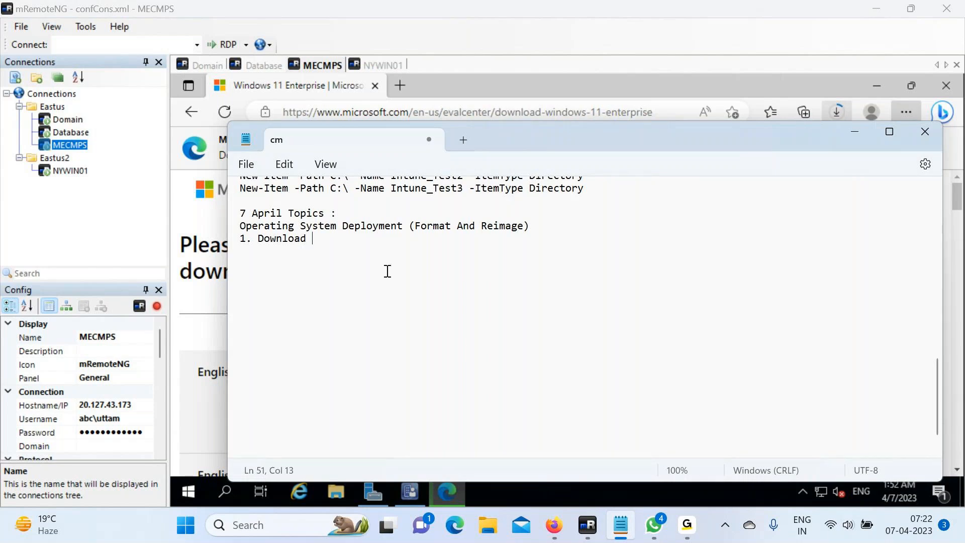
Finish step 1 'Download windows 11 evaluation iso image file from MS' and add step 2 'Extract install.wim file from that iso'.
text(windows 11 evaluation iso image)
text(file)
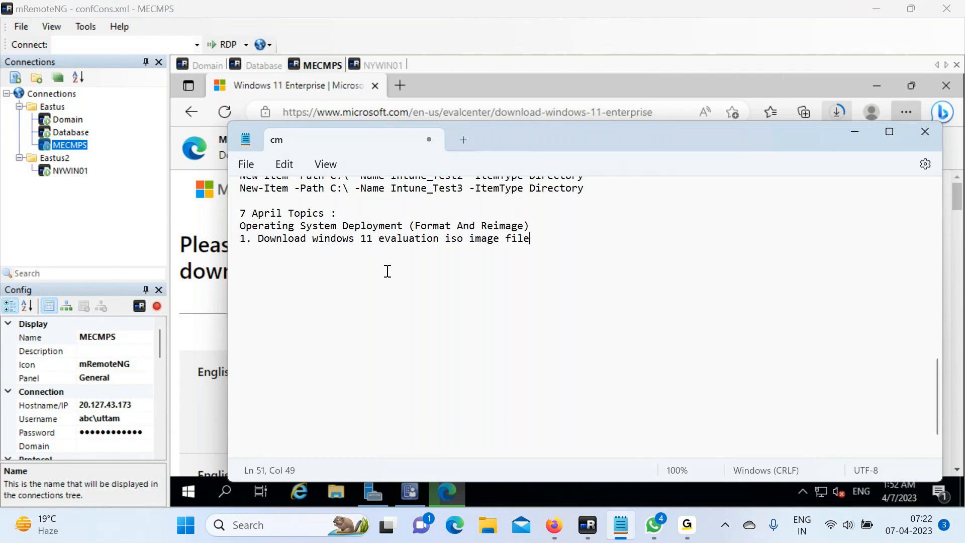
text( from MS s)
key(BackSpace)
key(Return)
text(2. Extract install)
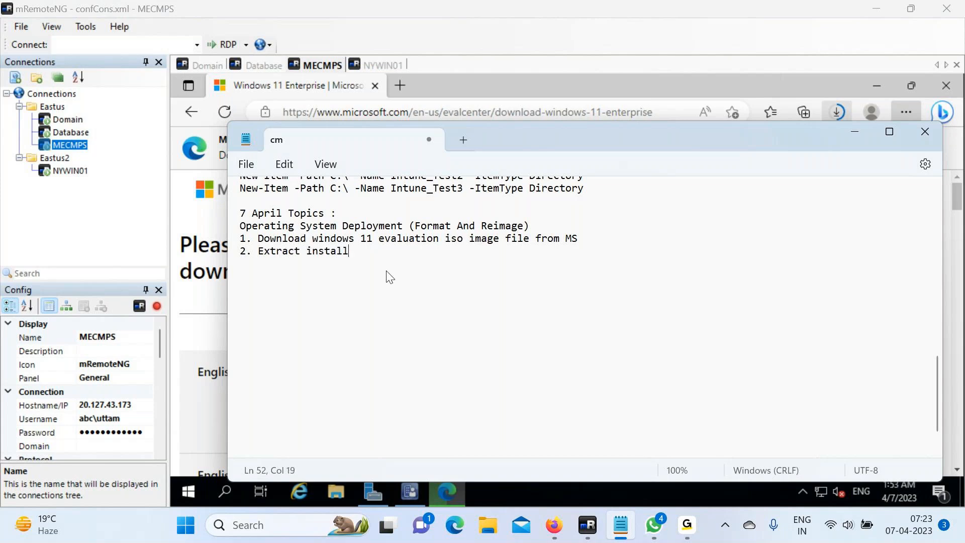
text(.wim file from tha)
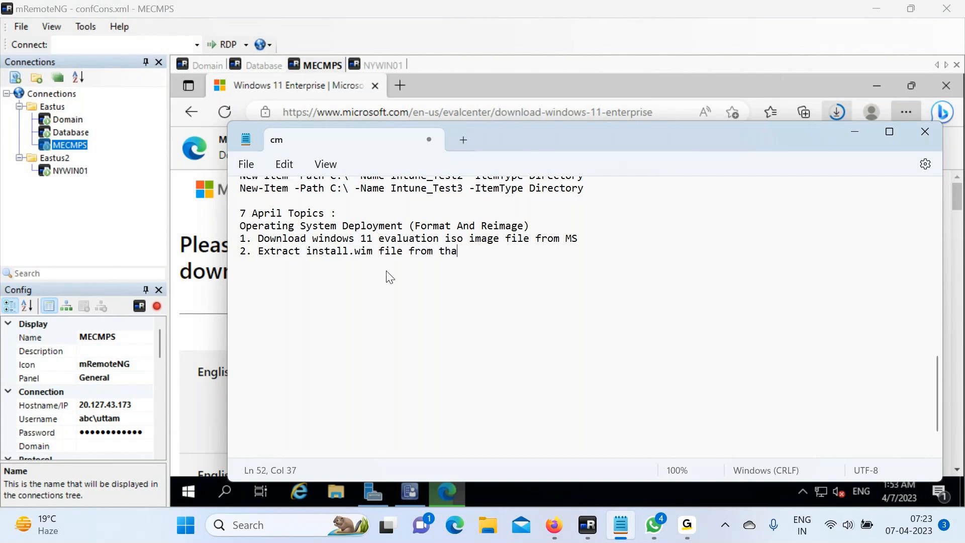
text(t iso)
Add step 3 'Copy install.wim file on a shared location' and step 4 'Upload install.wim file to sccm console'.
key(Return)
text(3. Copy install.)
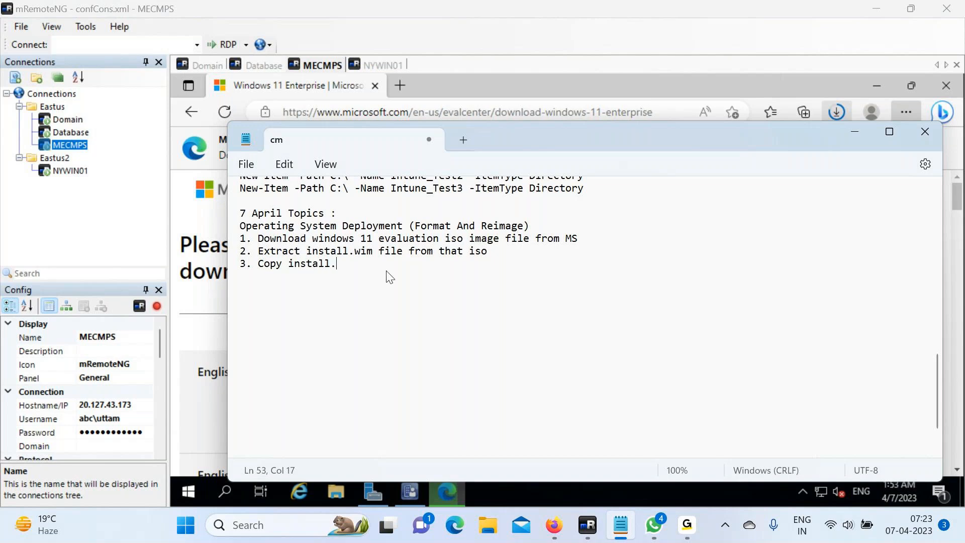
text(wim file on a shared location)
key(Return)
text(4. )
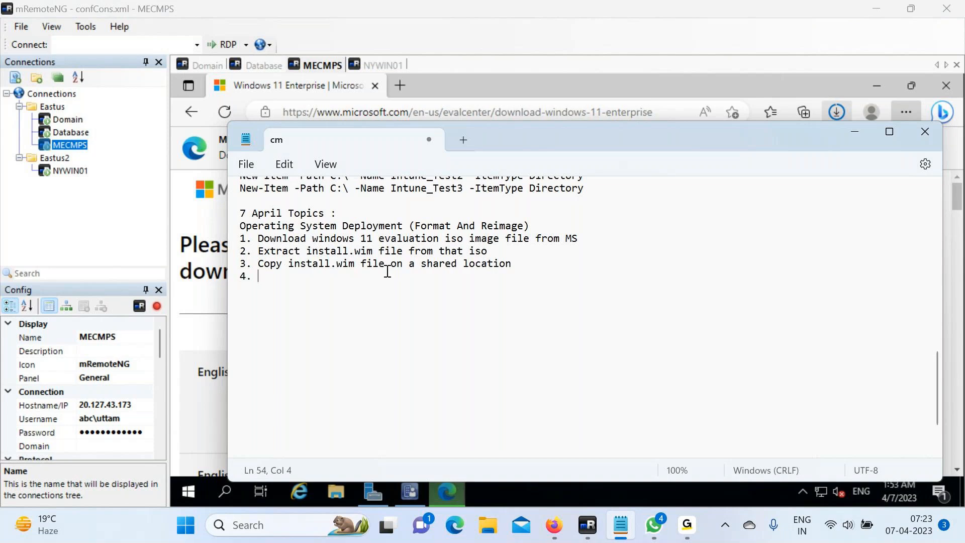
text(Uploaded)
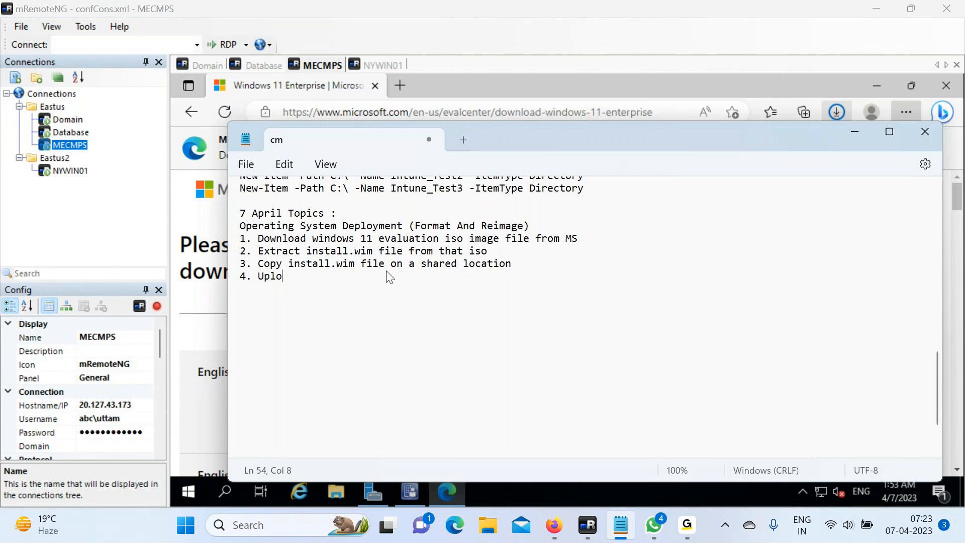
key(BackSpace)
key(BackSpace)
text(install.wi)
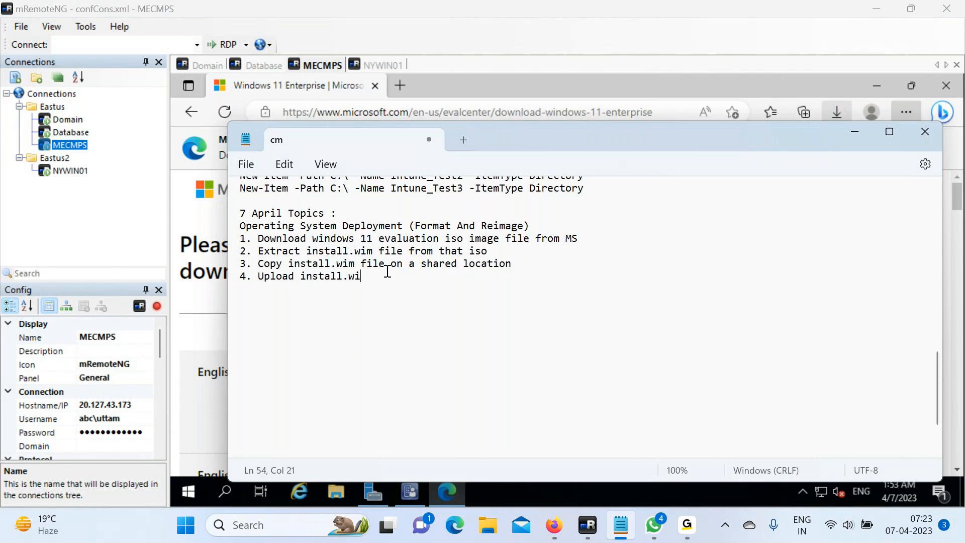
text(m file to sccm console)
Add steps 5 and 6: distribute the install.wim file and the boot image file to the distribution point.
key(Return)
text(5. )
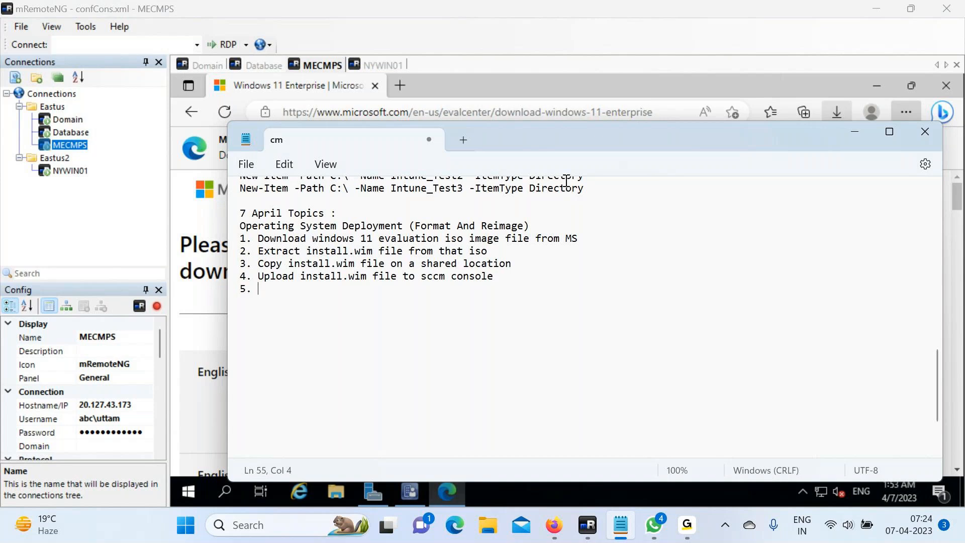
text(Distribute install.wi)
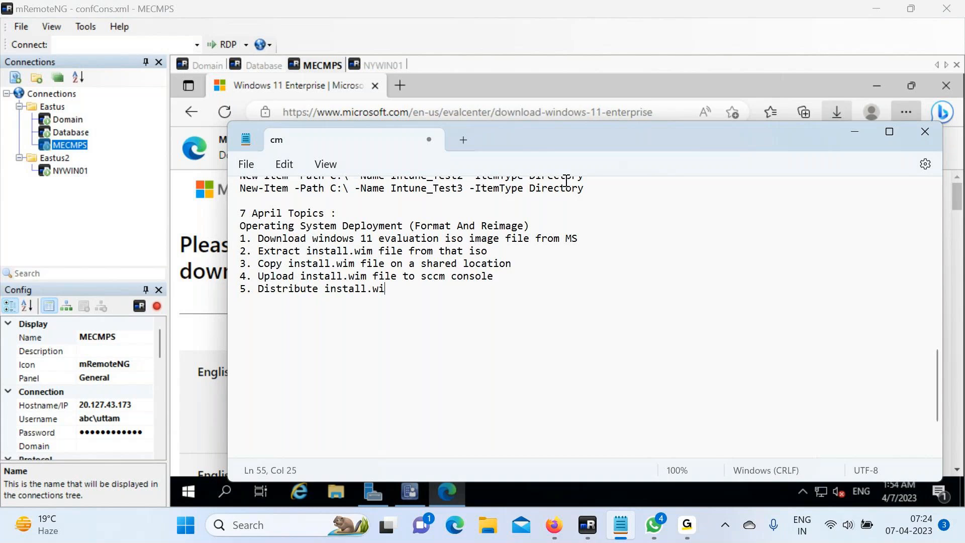
text(m file to distribu)
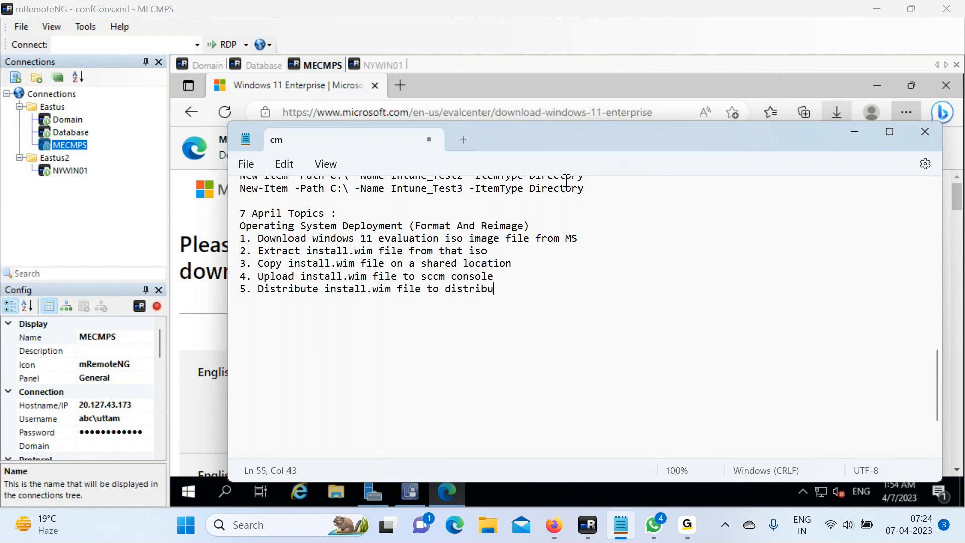
text(tion point)
key(Return)
text(6. Distrib)
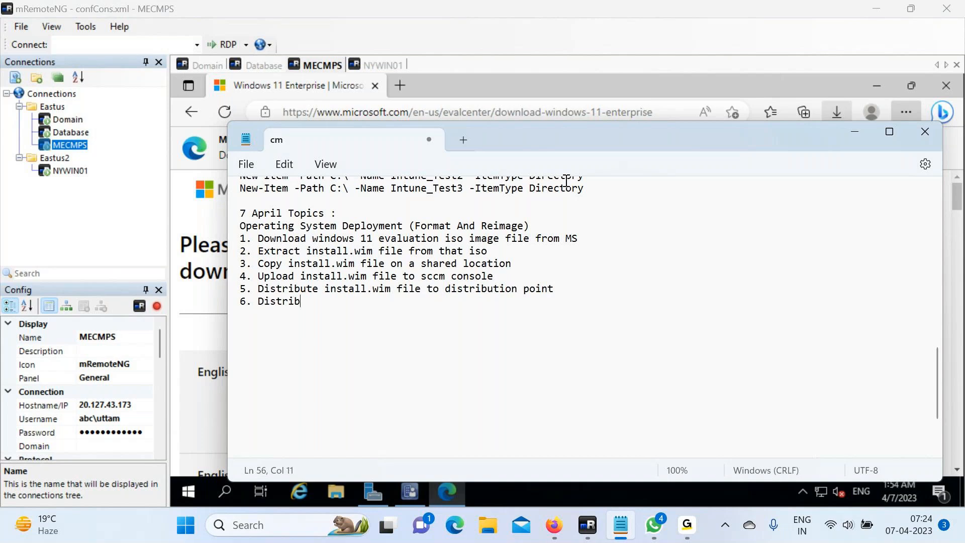
text(ute boot image fil)
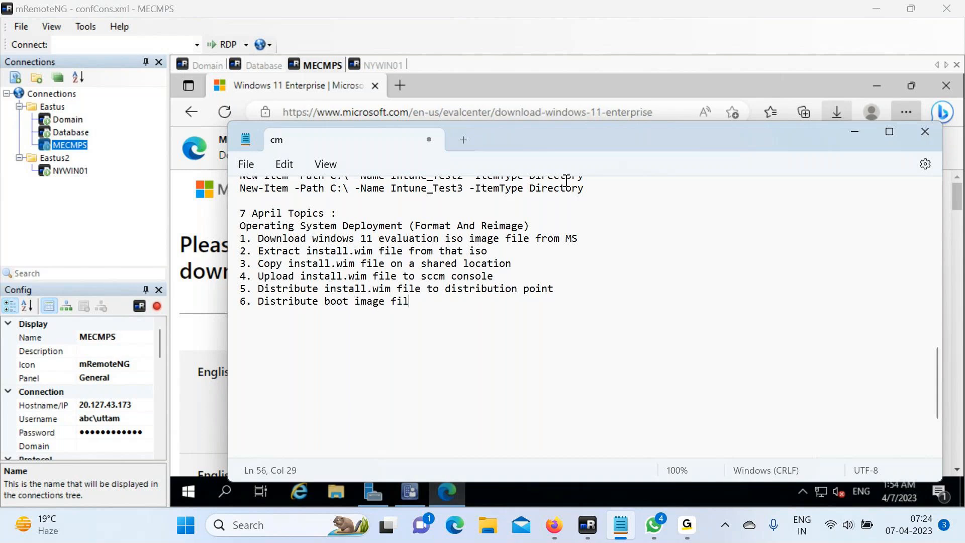
text(e to distribution point)
key(Return)
Add step 7 'Add domain admin account to network access account section' and begin line '8.'.
text(5)
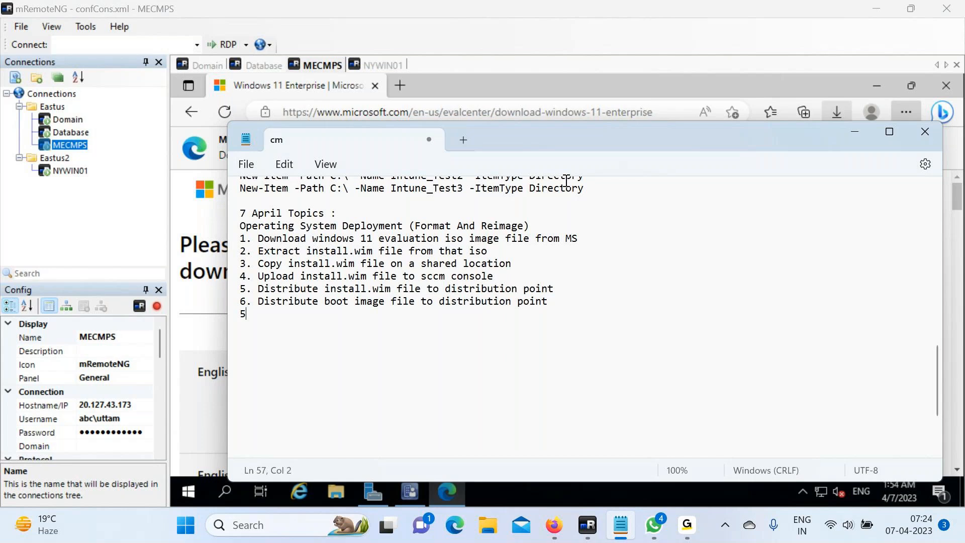
key(BackSpace)
text(4)
key(BackSpace)
text(7. Add domain adm)
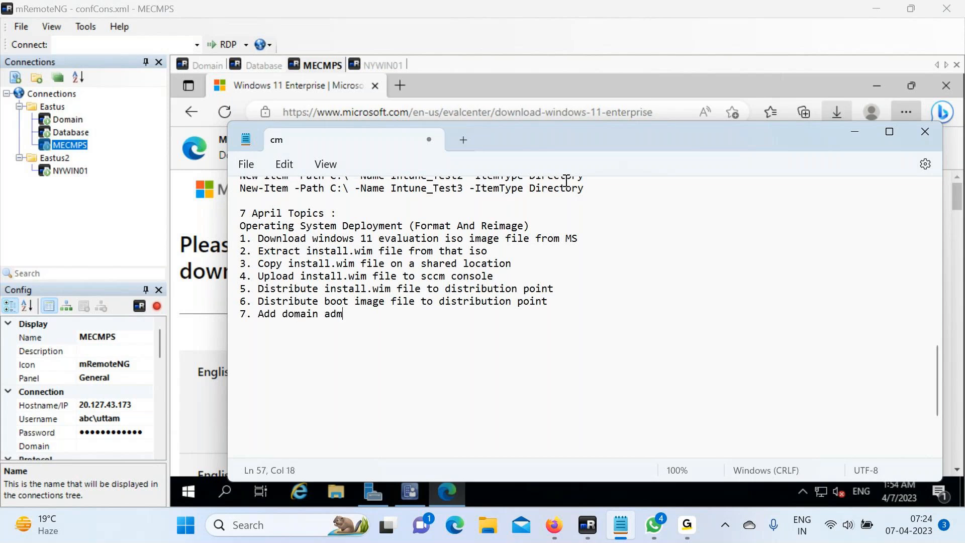
text(in account to network )
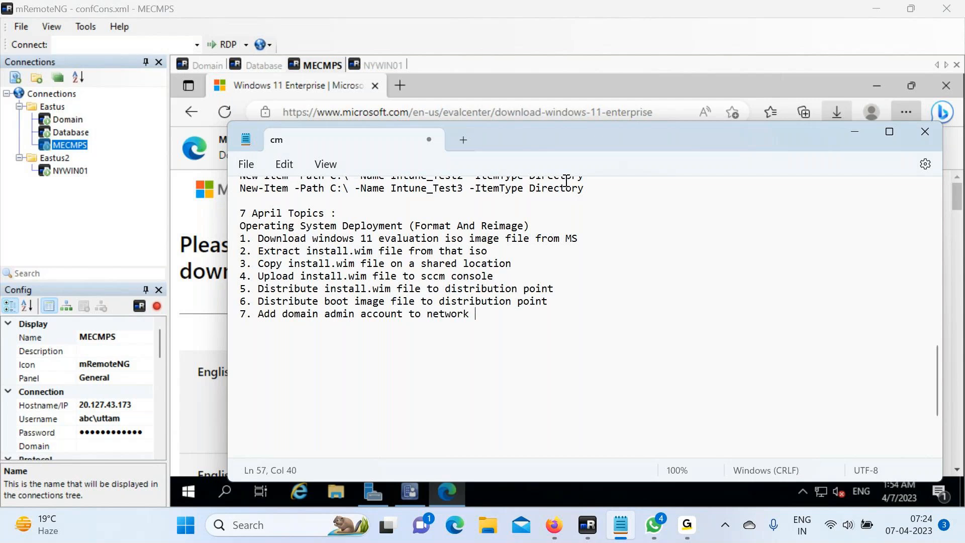
text(access account section)
key(Return)
text(8.)
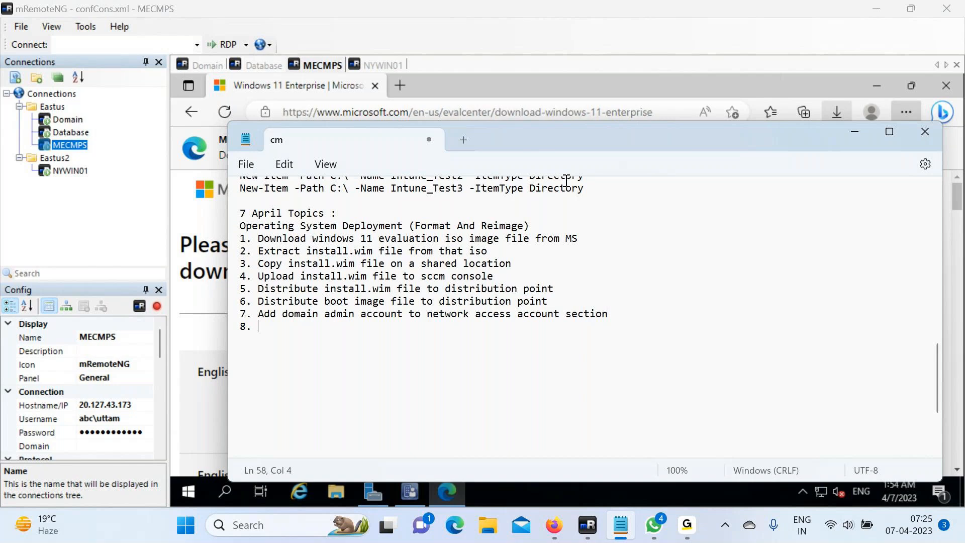
Type steps 8–10: create a Windows 11 task sequence, deploy it, reimage an existing computer.
text(Create a step by )
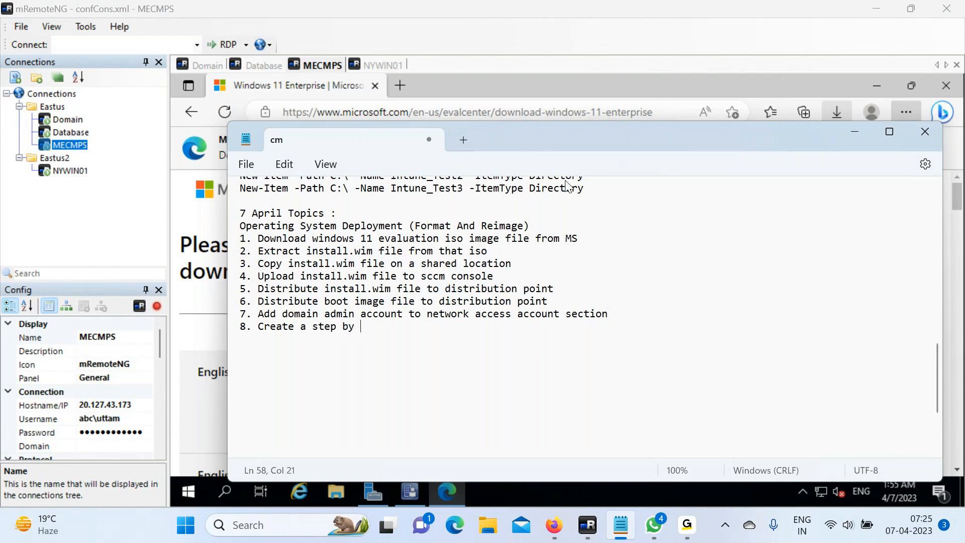
text(step task seque)
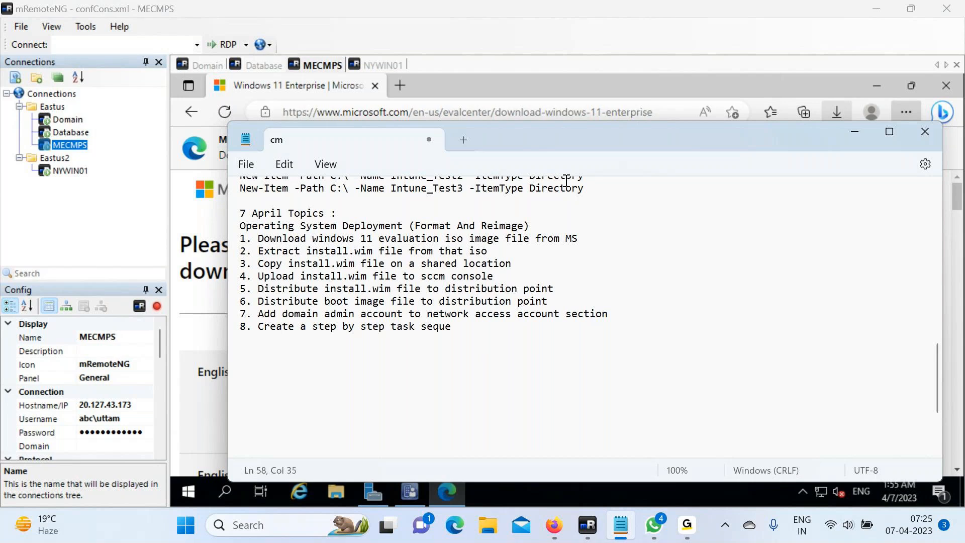
text(nce for windows 11 deployment)
key(Return)
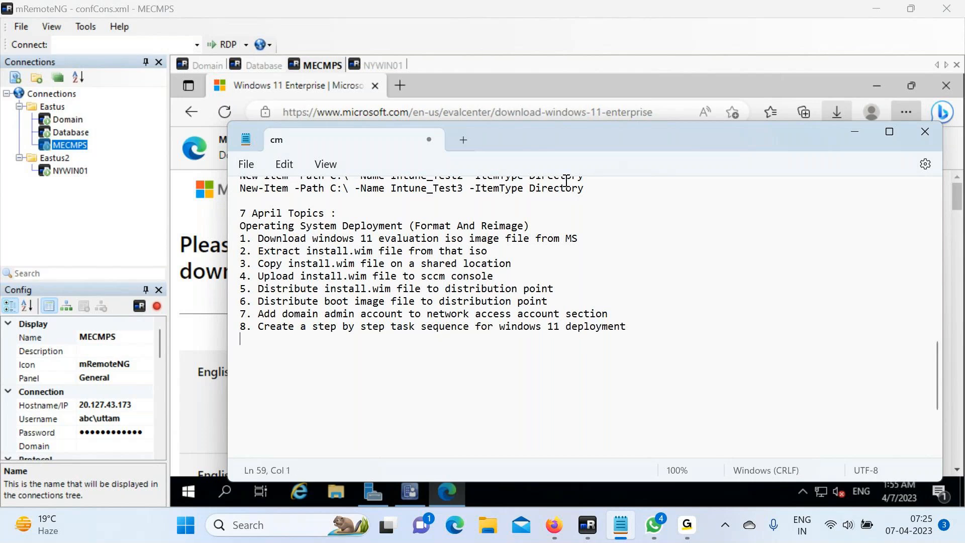
text(9. Deploy the task )
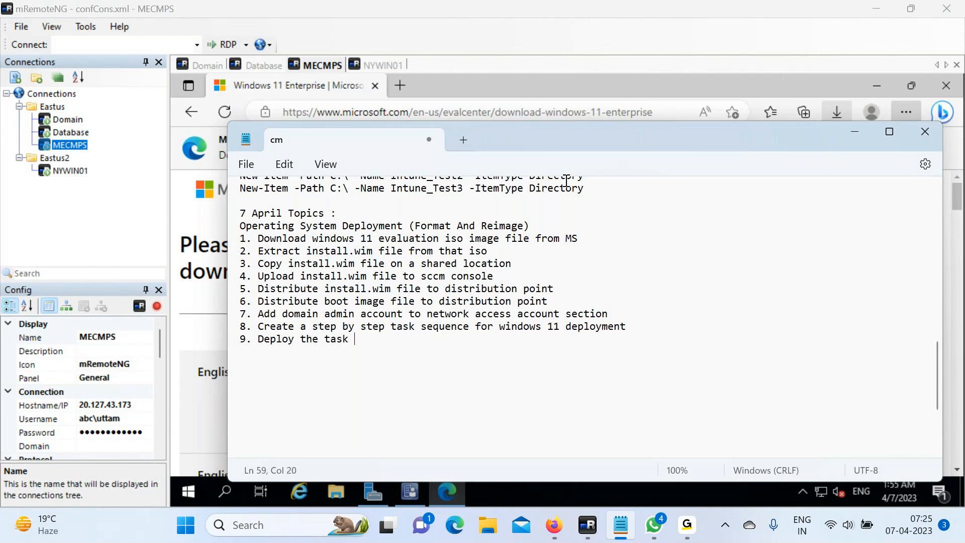
text(sequence to the target computer col)
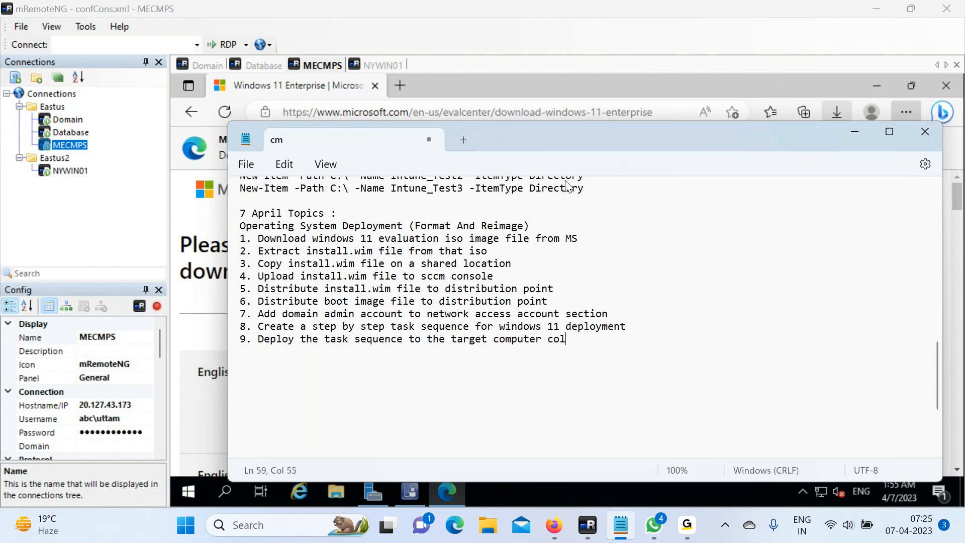
text(lection)
key(Return)
text(10. For)
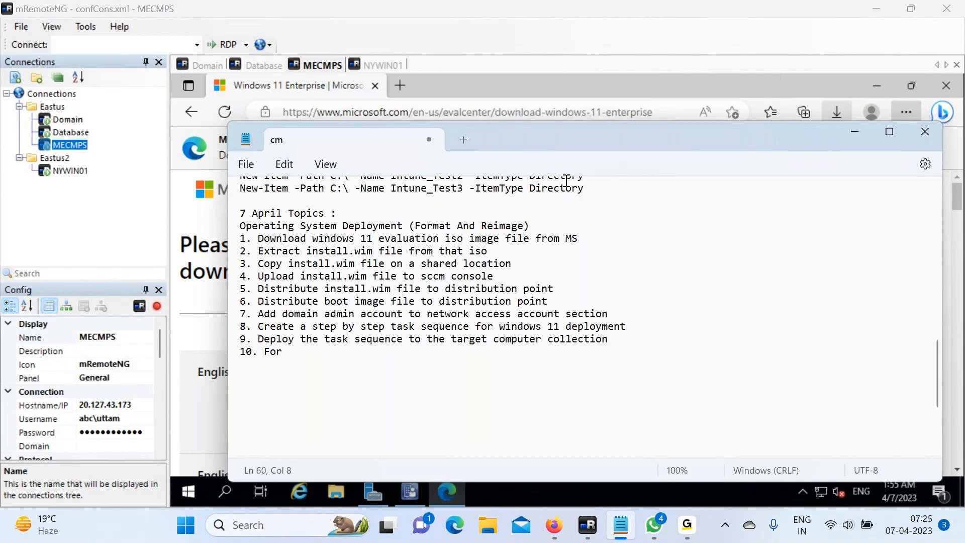
text(mat and reimage win)
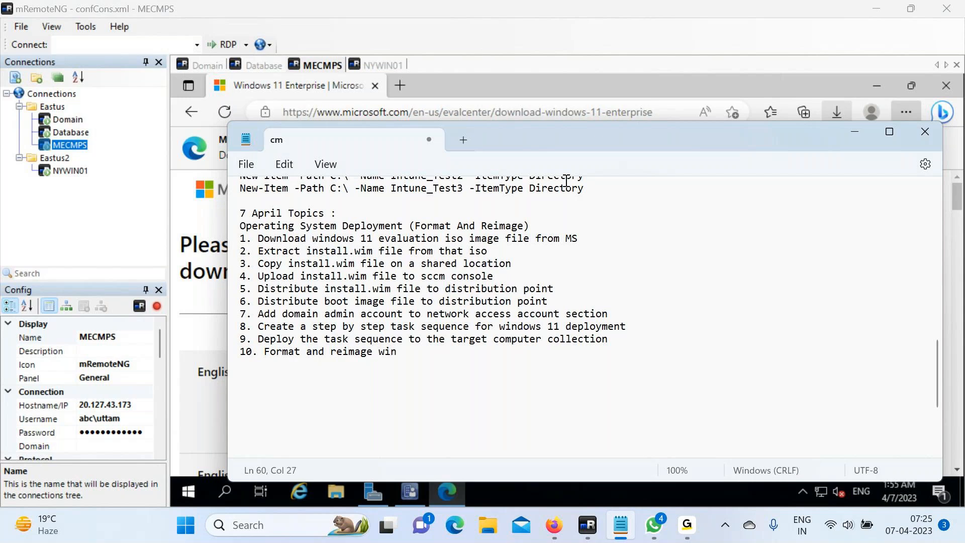
key(BackSpace)
key(BackSpace)
key(BackSpace)
text(an existing computer)
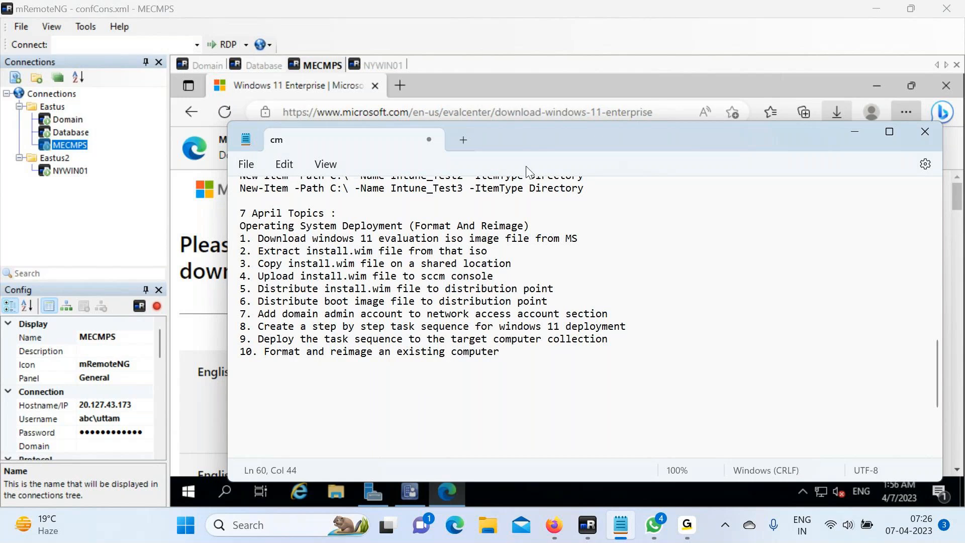
Add a leading 0 to step numbers 1–9 so the list reads 01–10.
click(242, 241)
text(0)
key(Left)
key(Down)
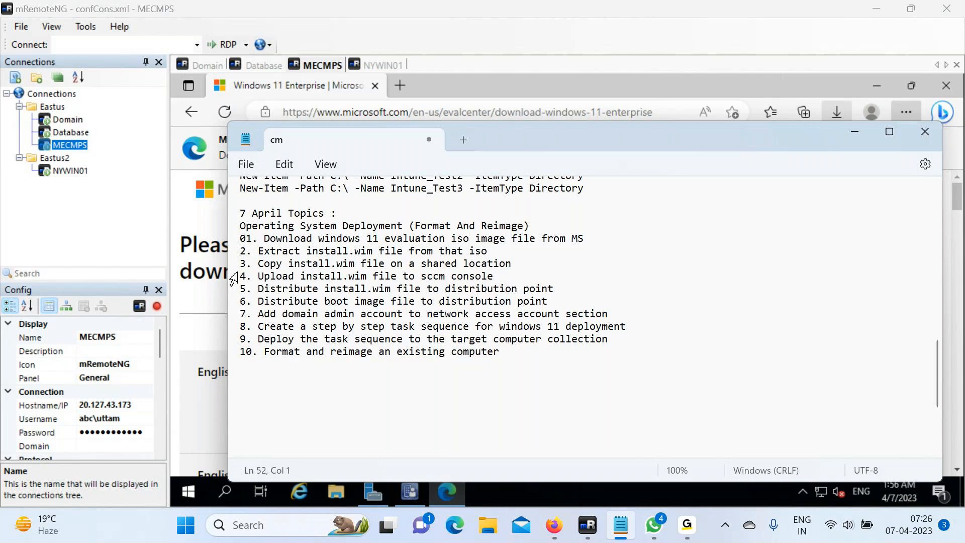
text(0)
key(Down)
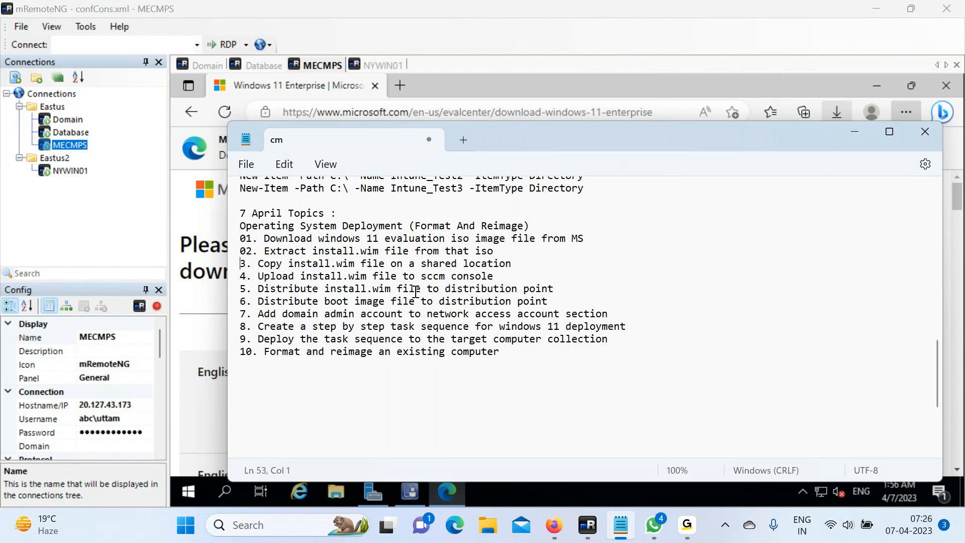
key(Left)
text(0)
key(Down)
key(Left)
text(0)
key(Down)
key(Left)
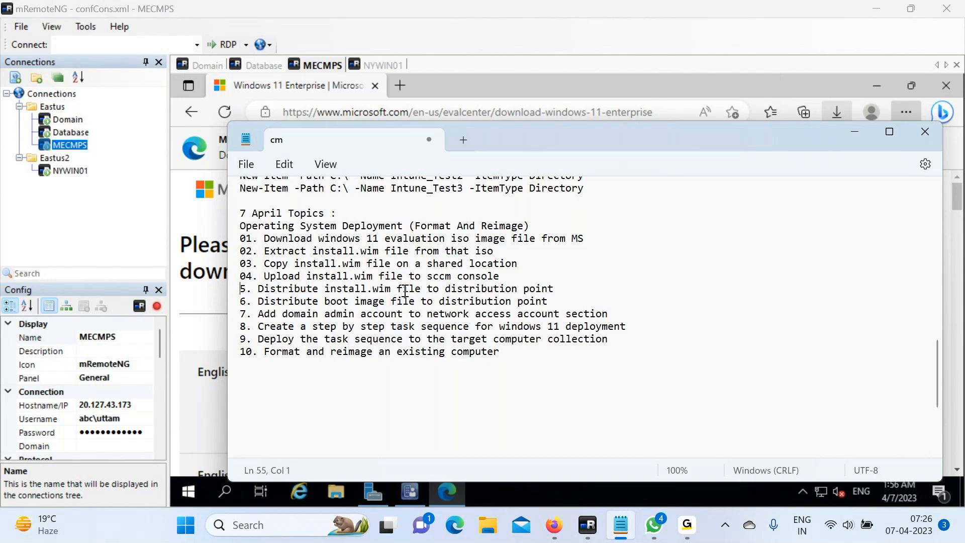
text(0)
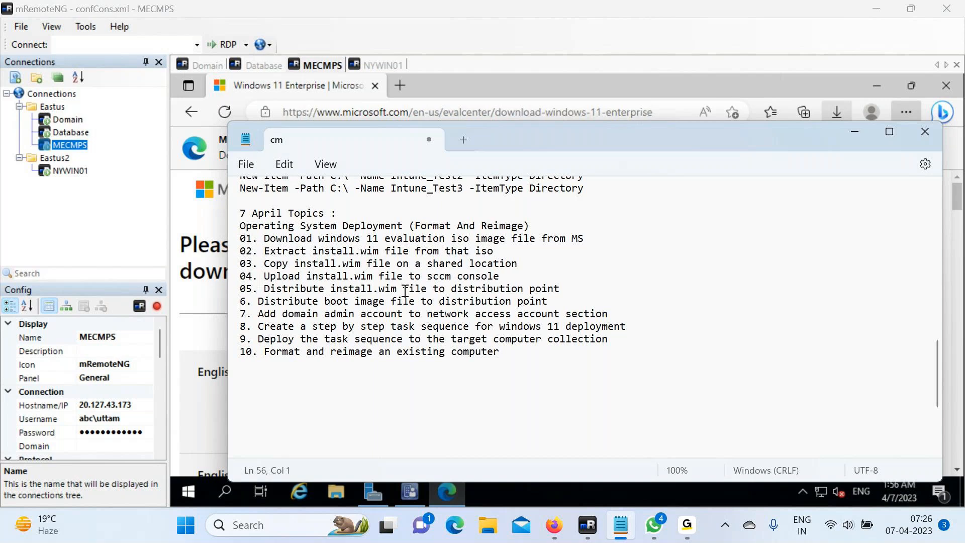
text(0)
key(Down)
key(Left)
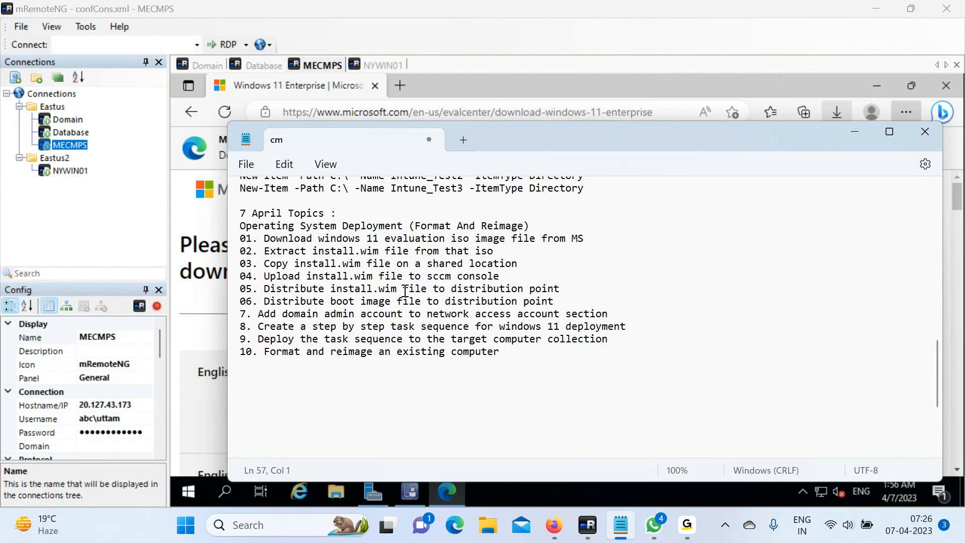
text(0)
key(Down)
key(Home)
text(0)
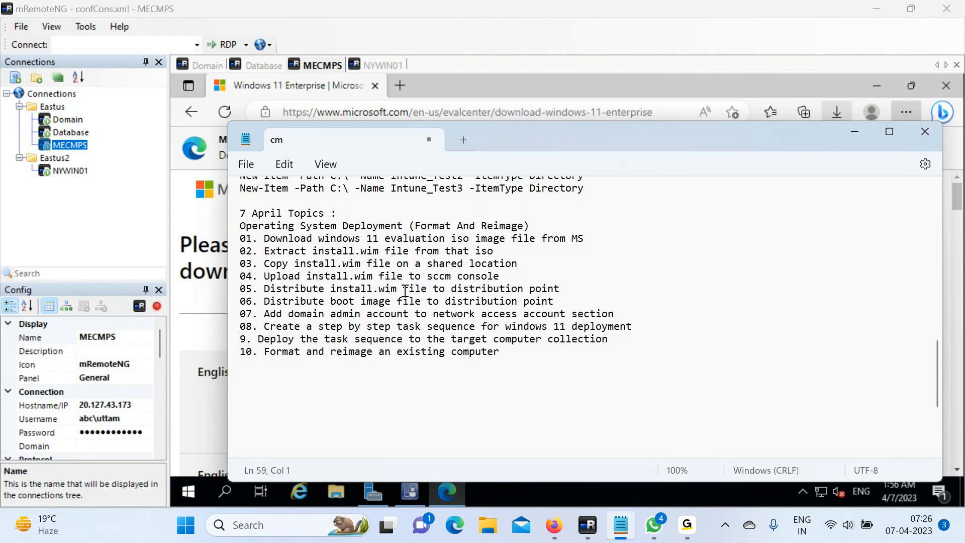
text(0)
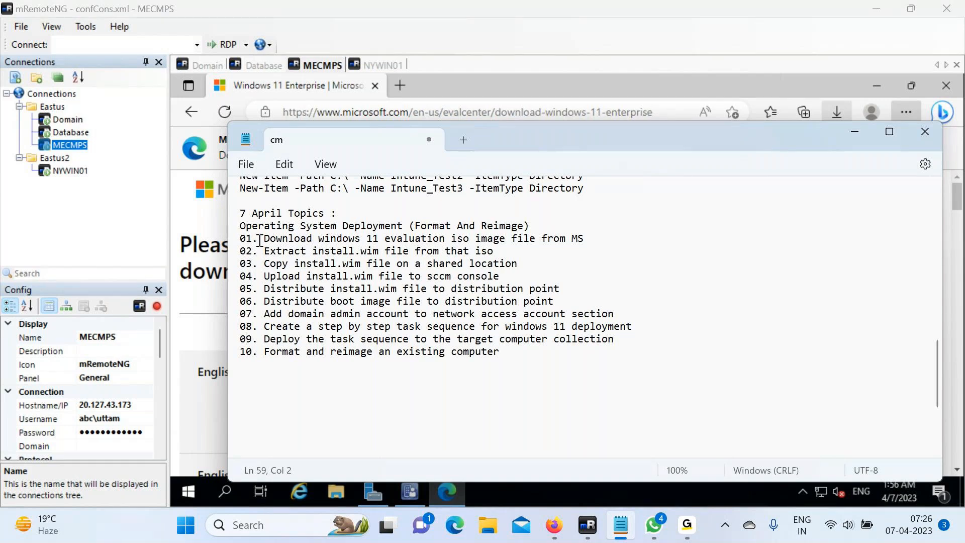
Highlight the text of steps 01 and 02 to point them out.
drag(260, 239, 507, 238)
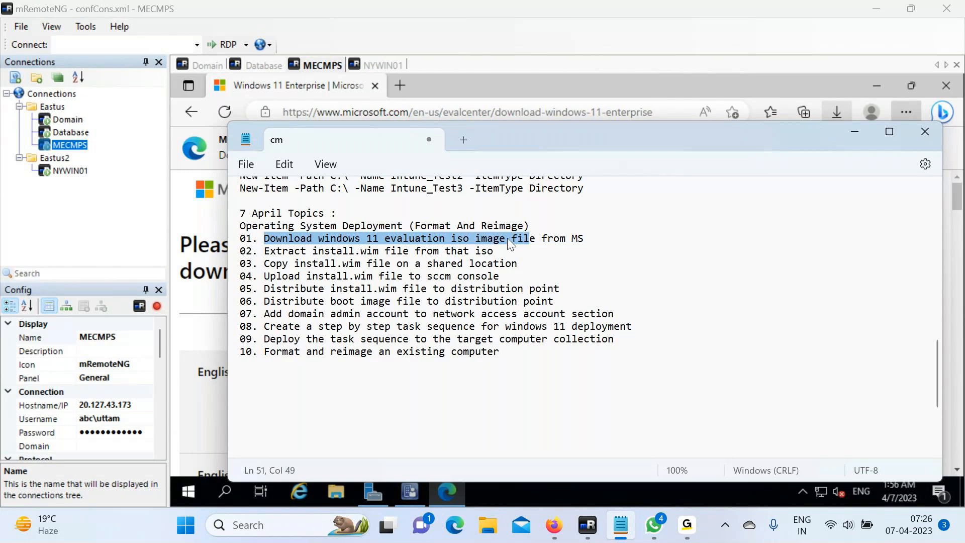
click(267, 251)
drag(266, 251, 472, 252)
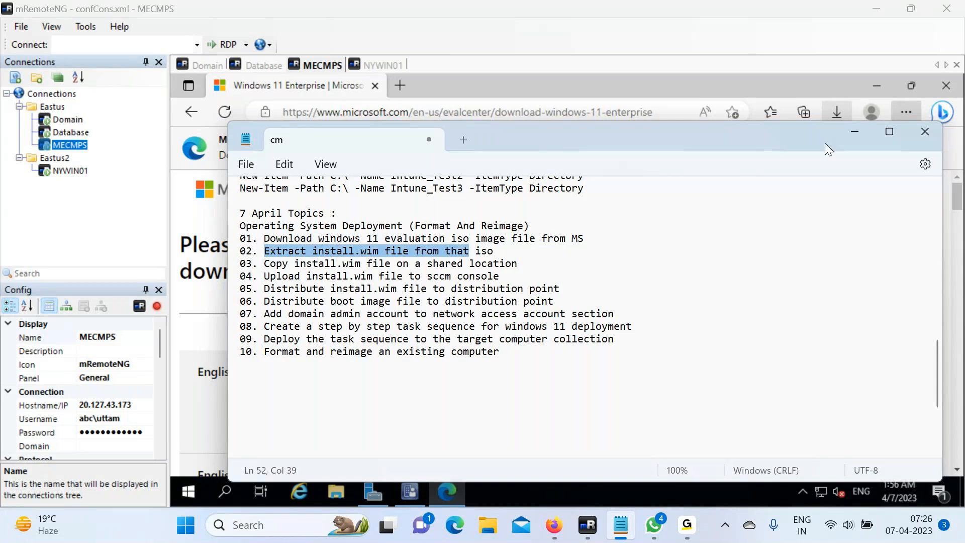
Open the downloaded Windows 11 ISO from Edge with Windows Explorer, mounting it as drive E:.
click(854, 135)
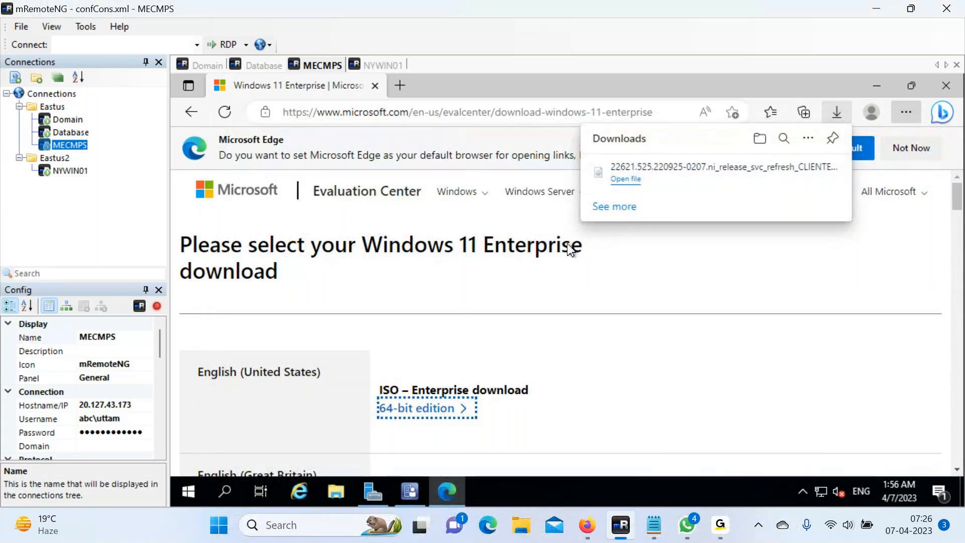
click(625, 179)
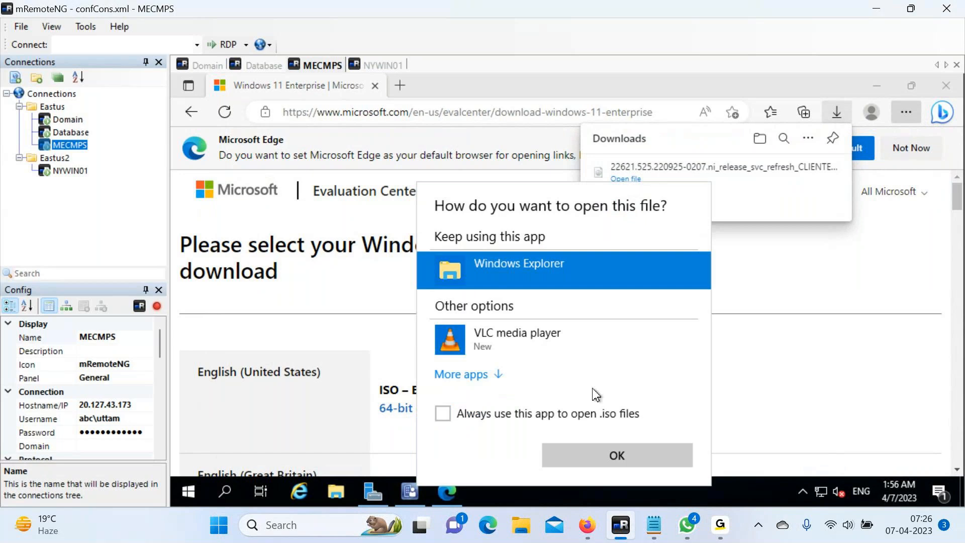
click(611, 455)
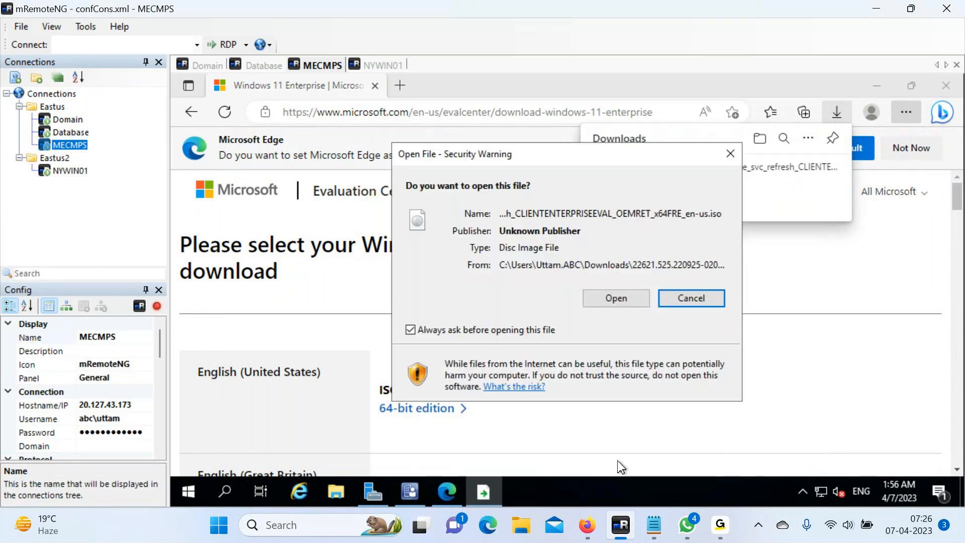
click(640, 298)
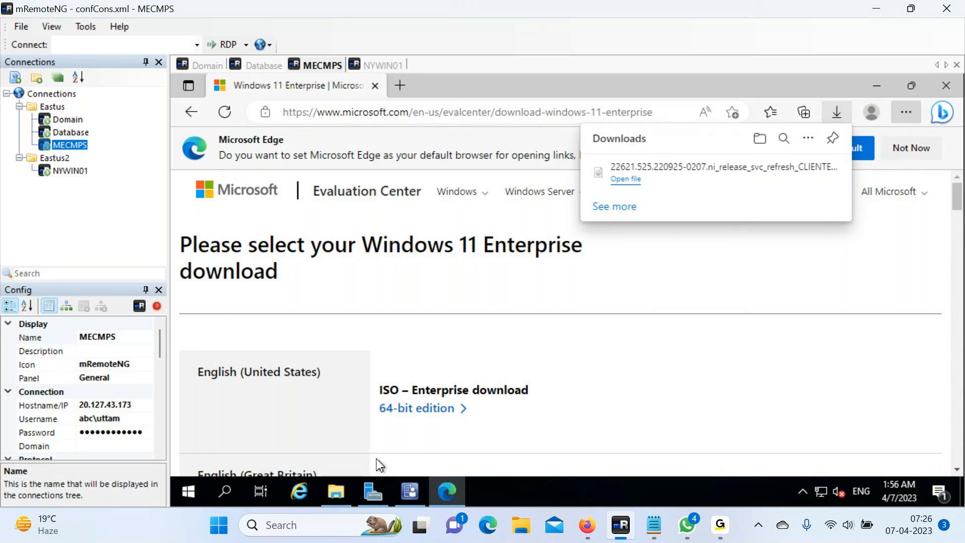
click(335, 493)
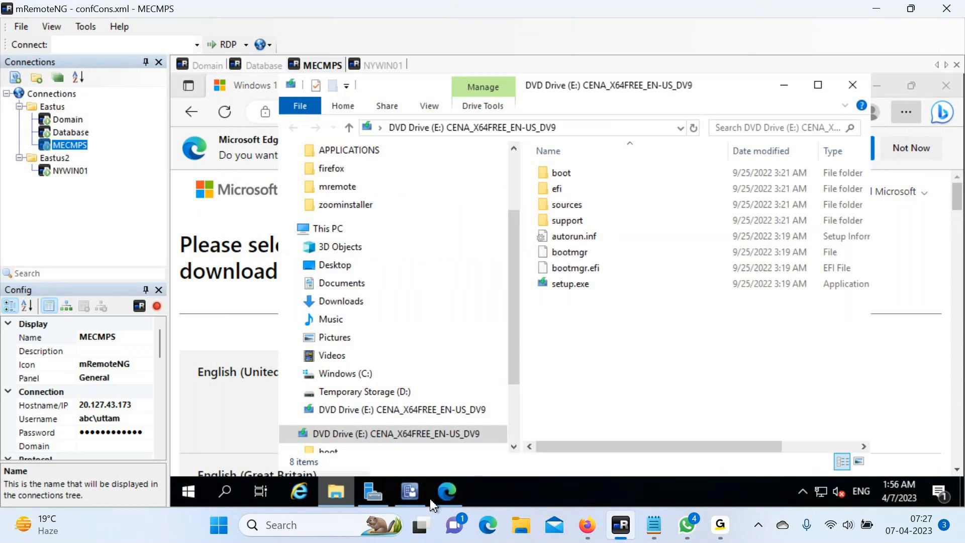
Open the sources folder on the mounted DVD drive.
mouse_move(431, 504)
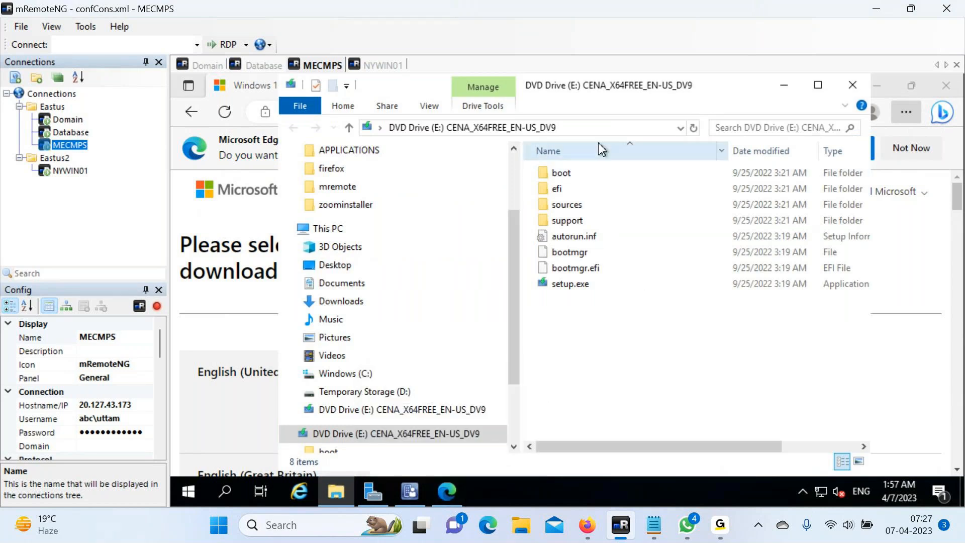
click(571, 206)
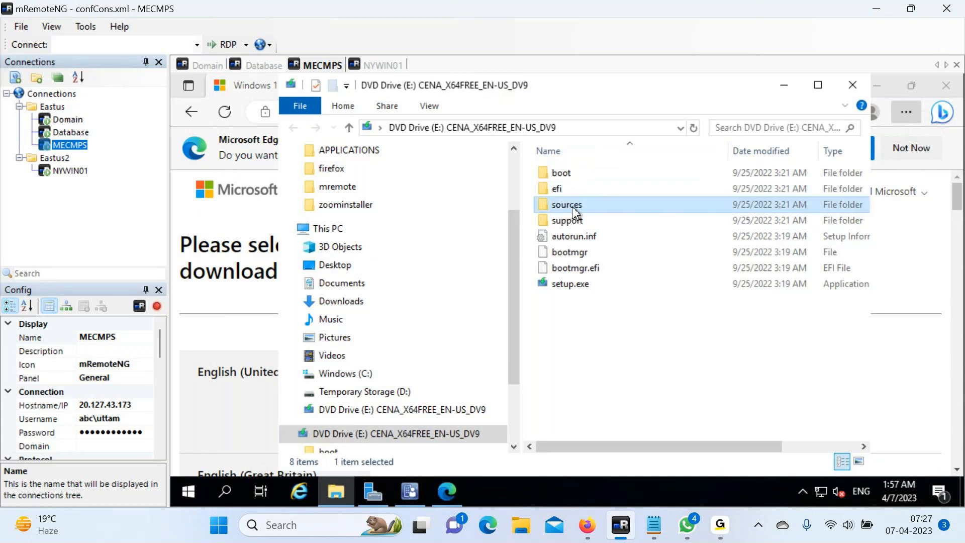
double_click(571, 206)
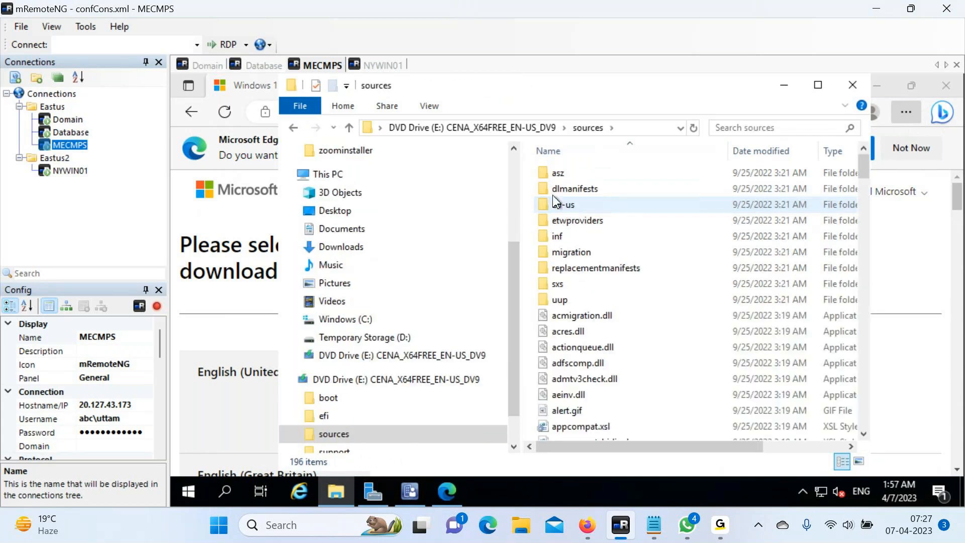
mouse_move(671, 322)
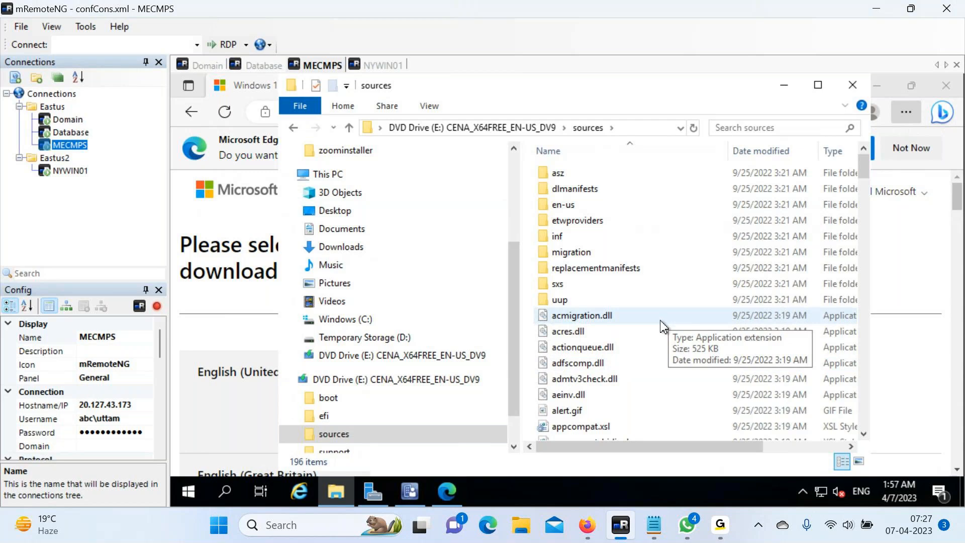
scroll(662, 327, down, 6)
scroll(662, 326, down, 5)
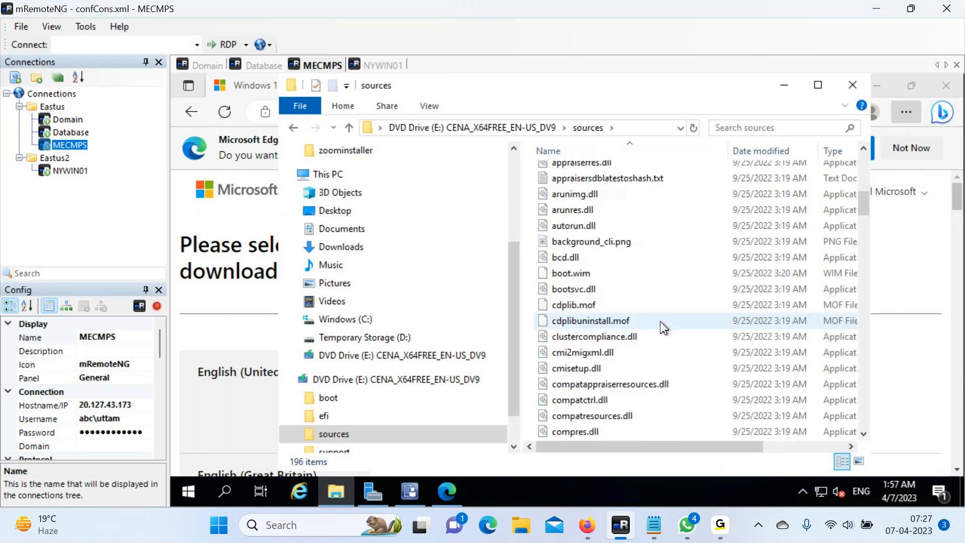
Search the folder for 'install' and copy the 4.07 GB install.wim.
click(741, 129)
text(ins)
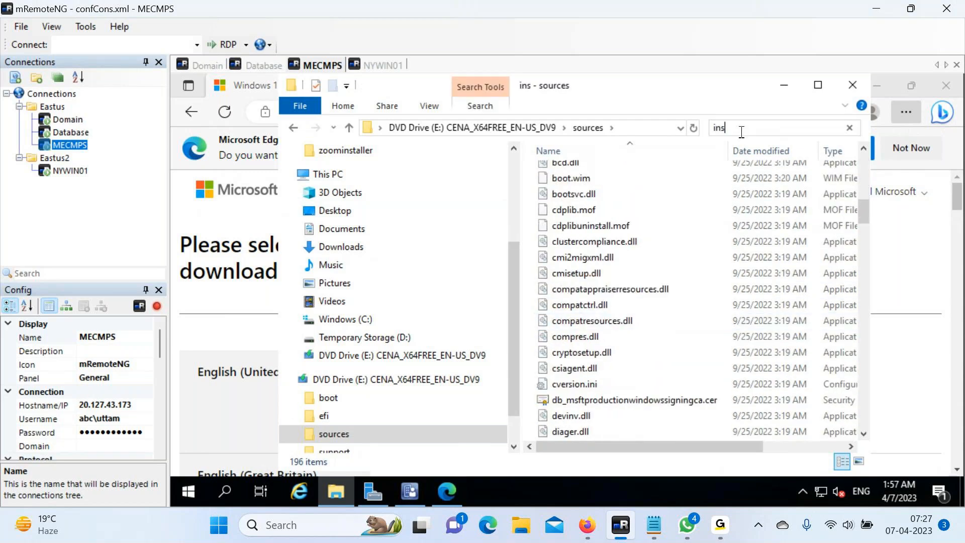
text(tall)
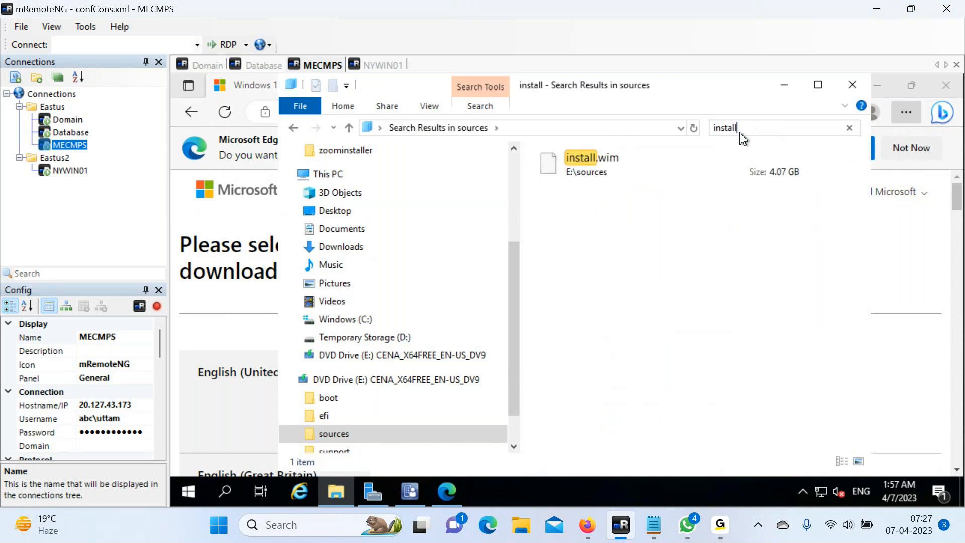
click(603, 169)
right_click(602, 169)
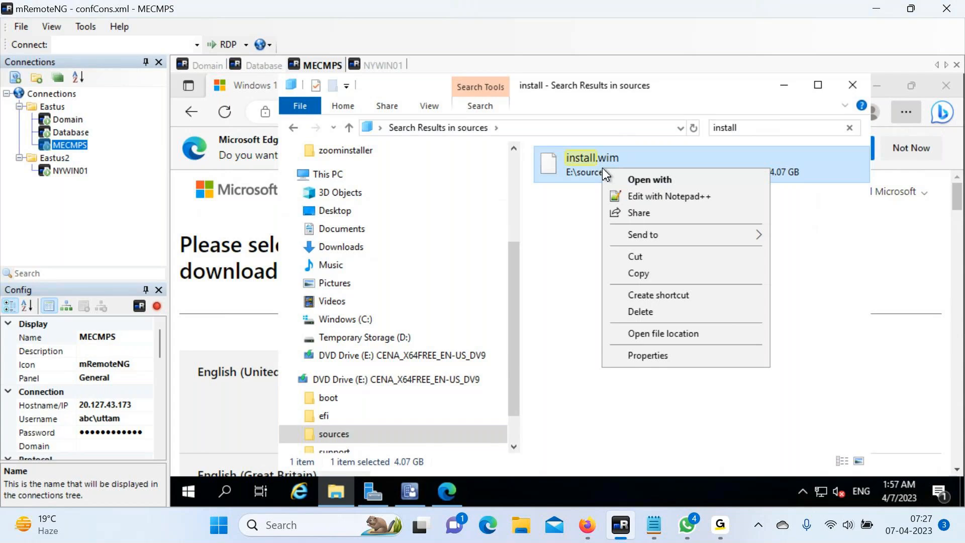
click(642, 278)
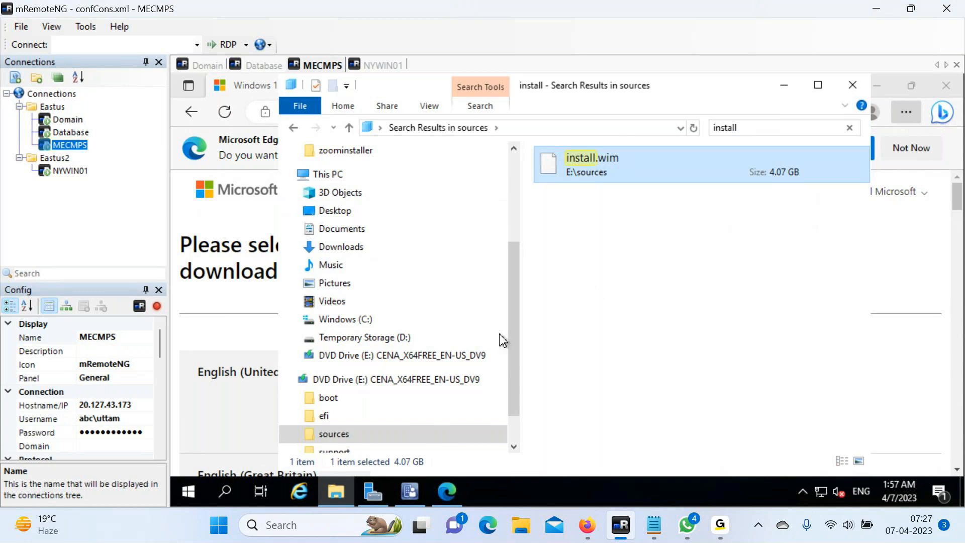
Browse File Explorer to C:\source_files\OPERATING_SYSTEM.
click(333, 493)
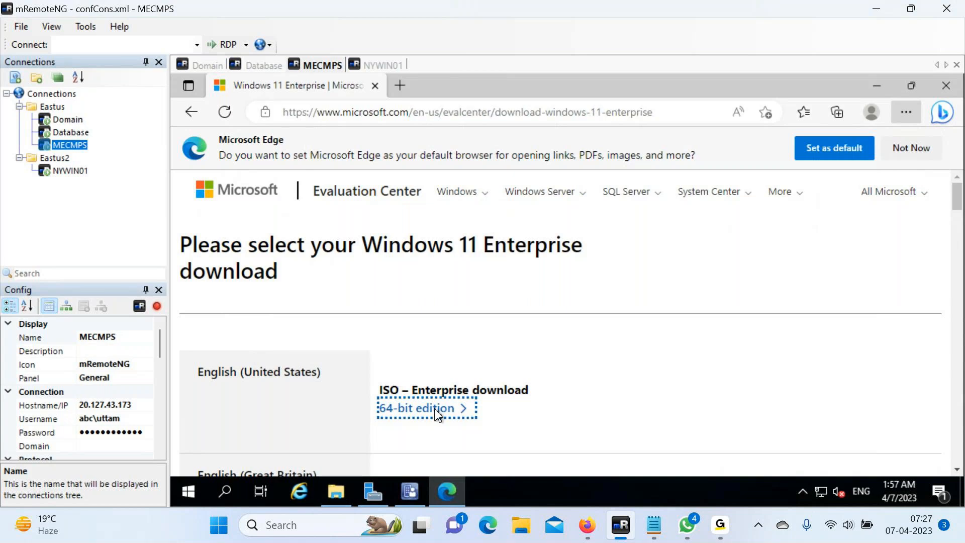
click(337, 490)
click(341, 177)
scroll(593, 338, down, 3)
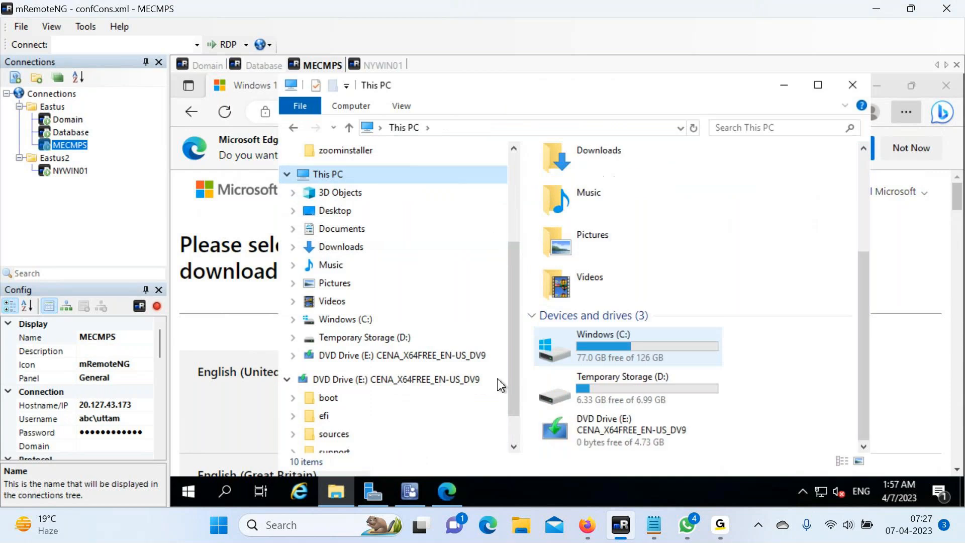
click(351, 320)
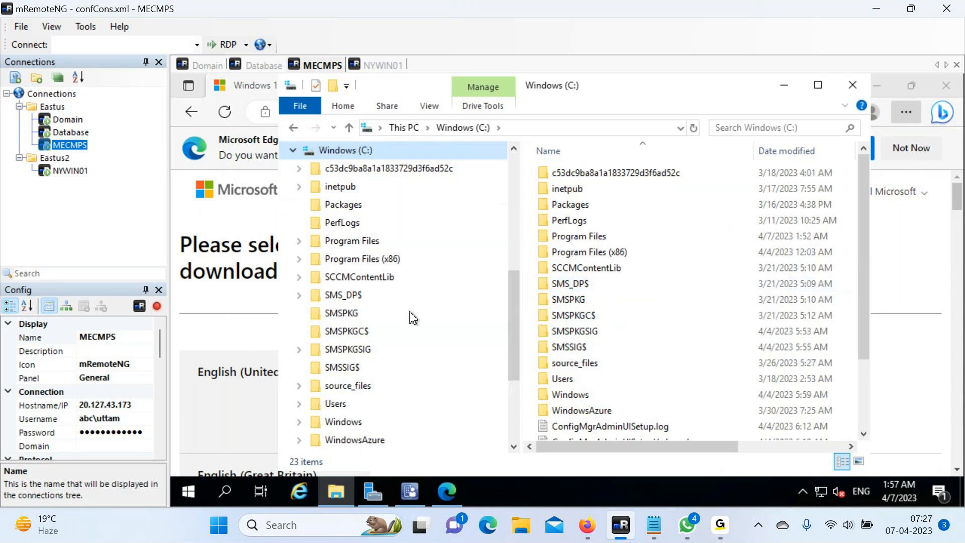
scroll(412, 313, down, 1)
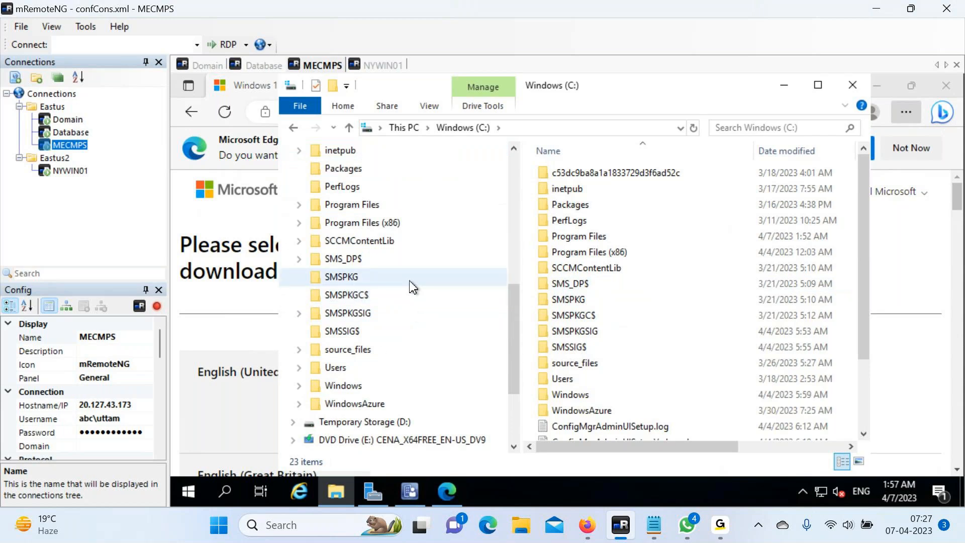
click(368, 355)
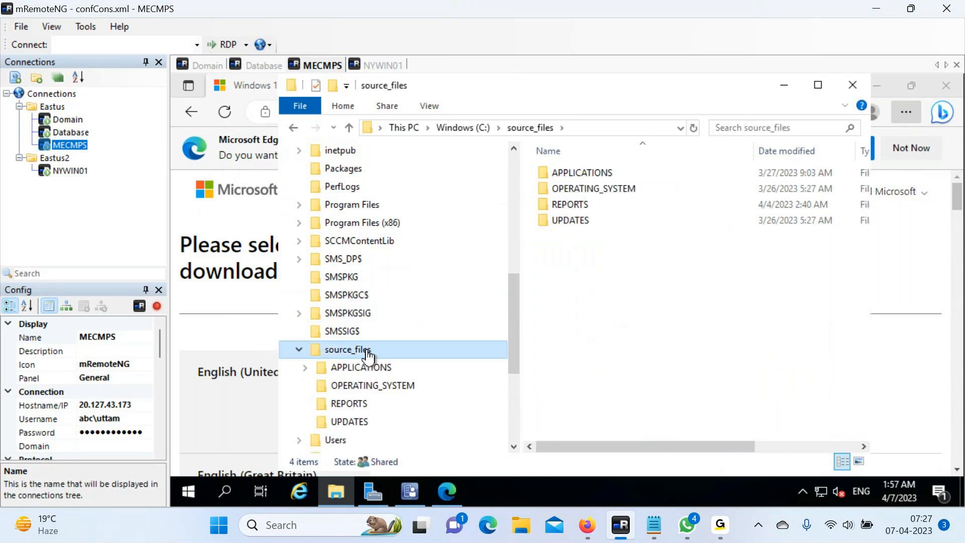
double_click(587, 194)
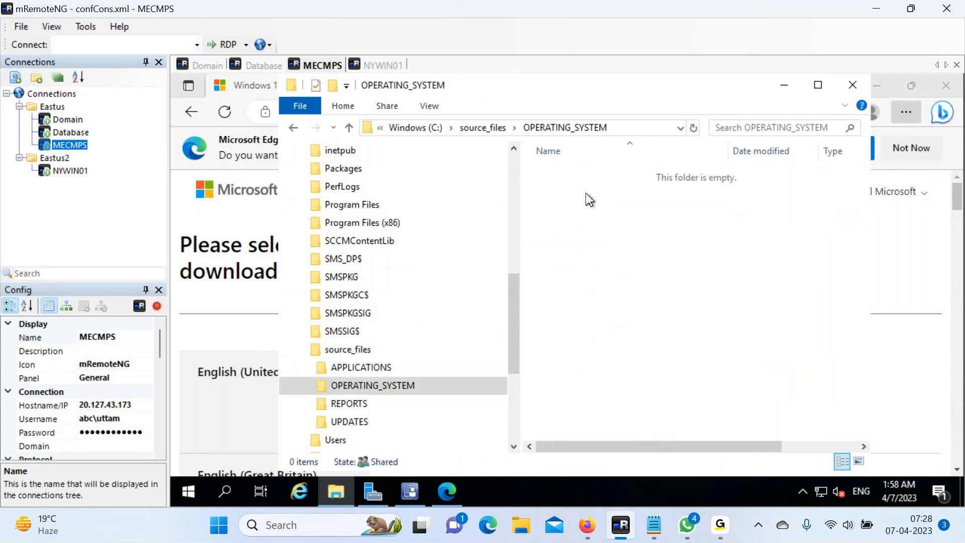
Create a WIN11 folder there and paste install.wim into it.
right_click(589, 200)
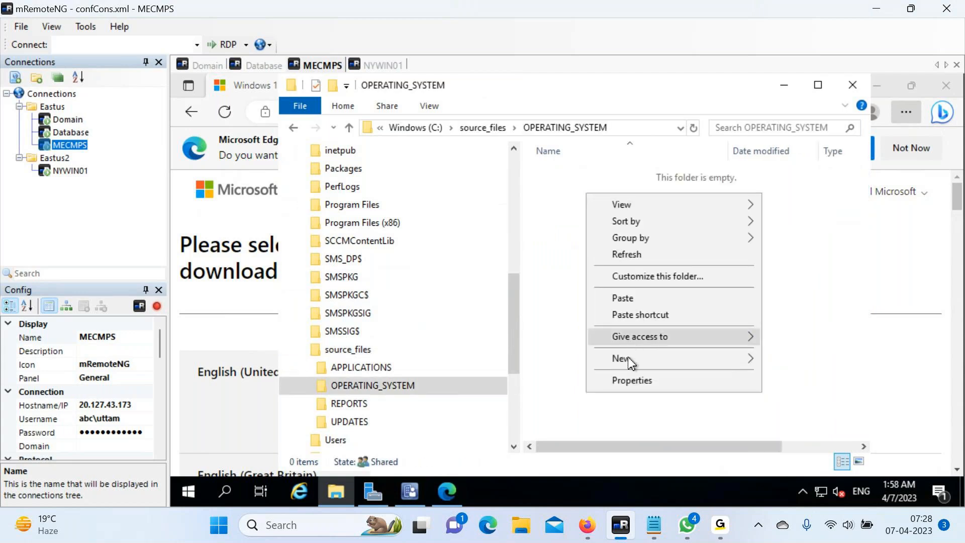
mouse_move(713, 356)
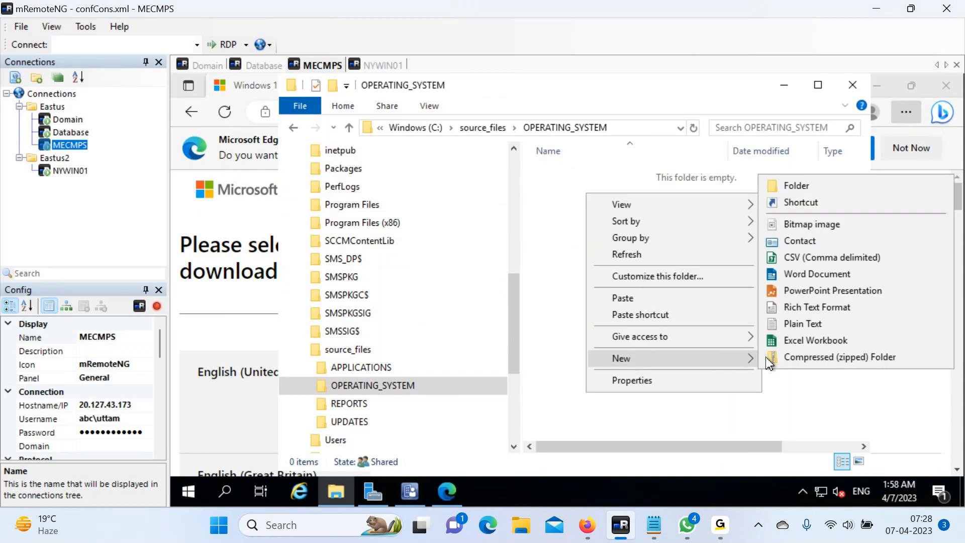
click(789, 187)
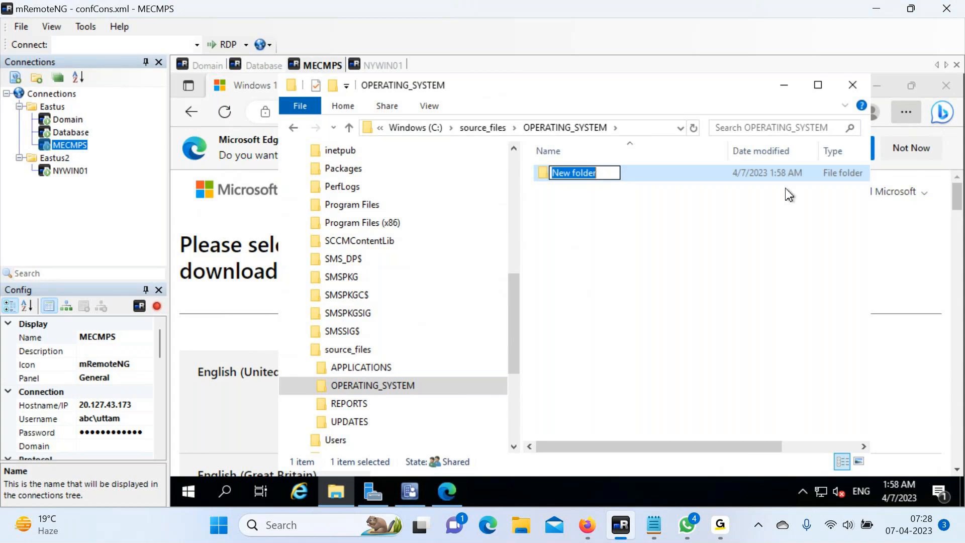
text(WIN11)
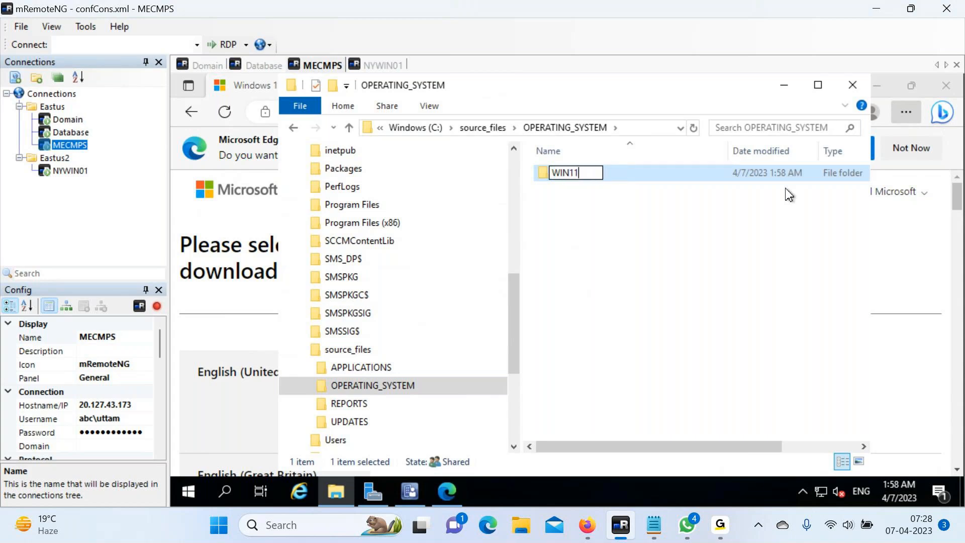
click(600, 223)
double_click(564, 173)
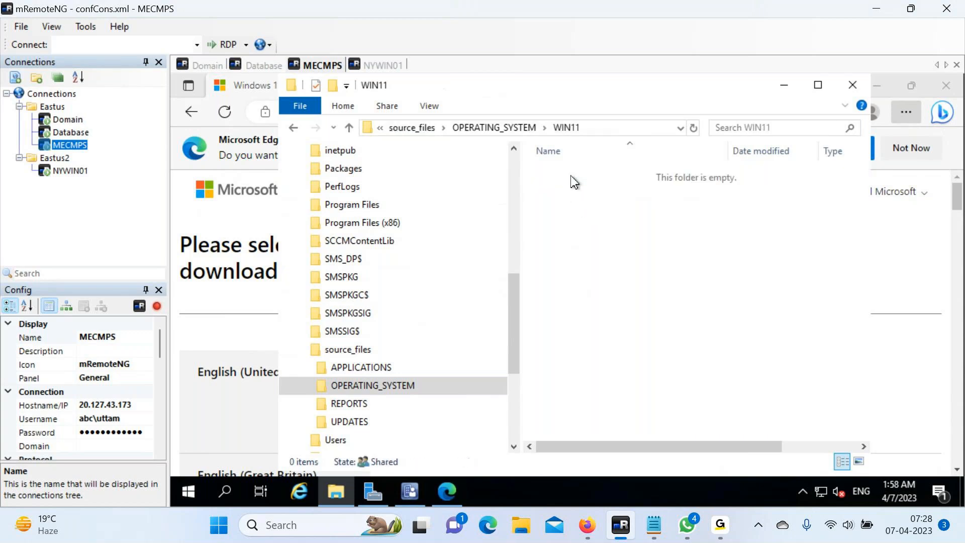
right_click(571, 176)
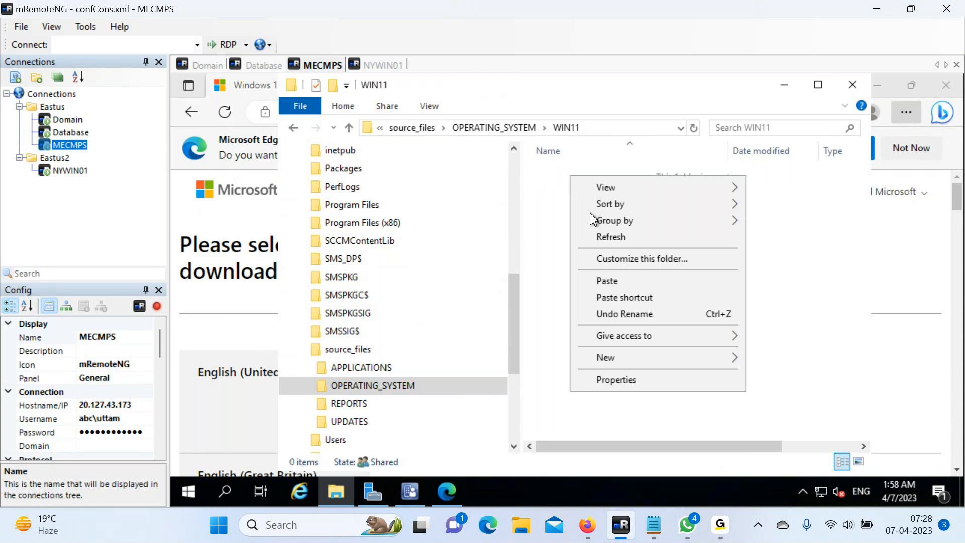
click(606, 281)
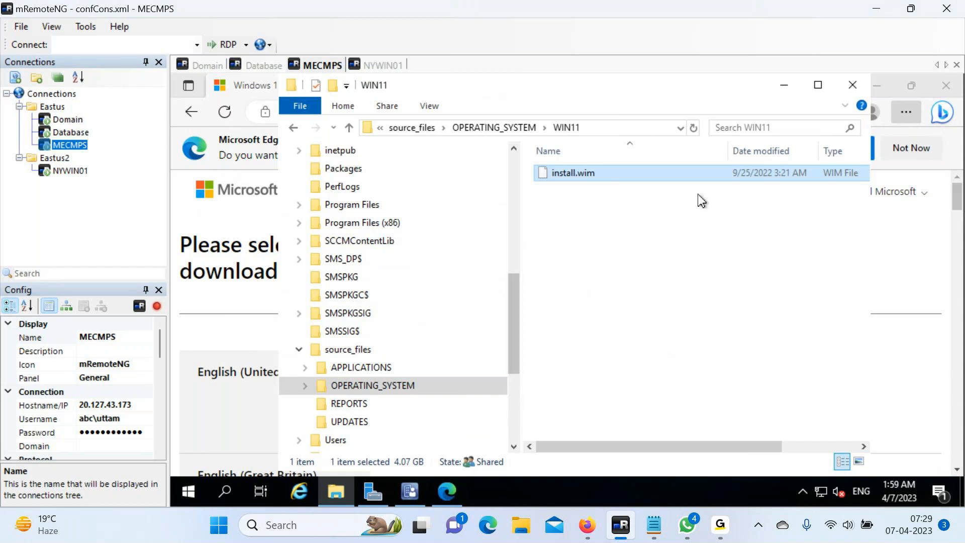
Once install.wim finishes copying into WIN11, switch to the Configuration Manager console.
click(408, 492)
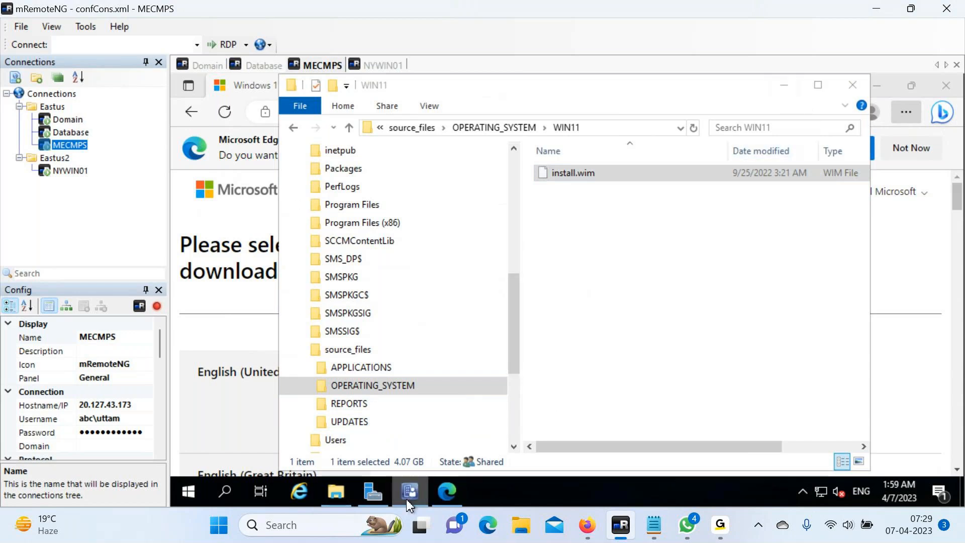
Maximize the console and go to Software Library > Operating Systems > Operating System Images.
mouse_move(410, 493)
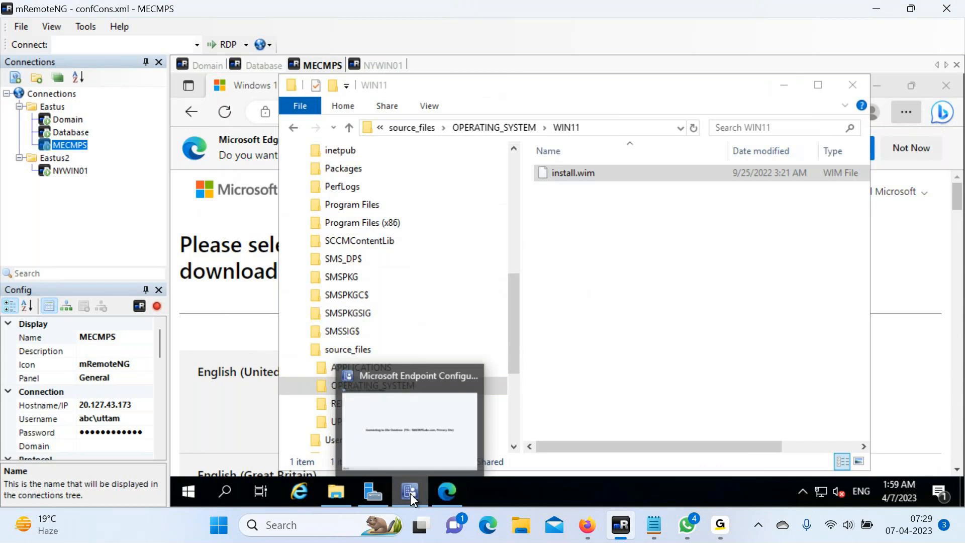
click(419, 442)
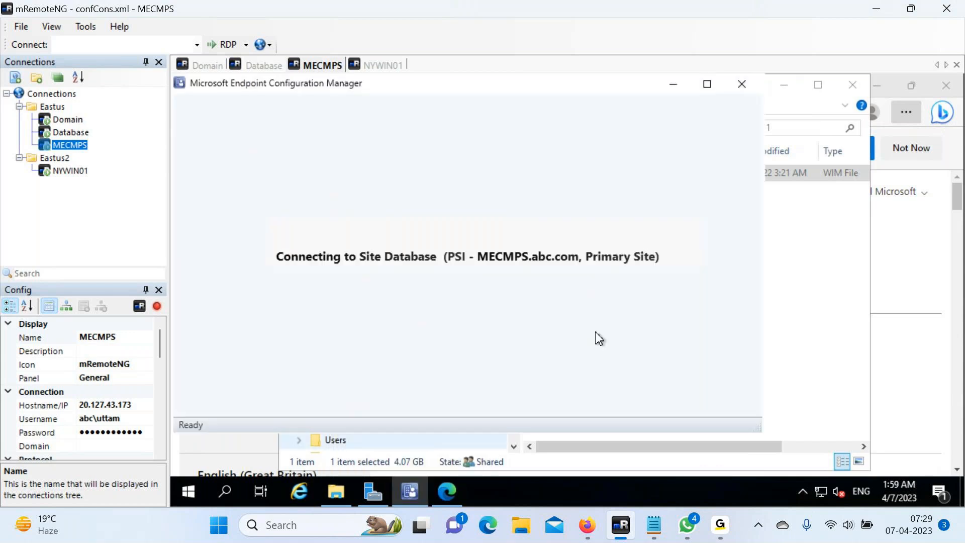
click(707, 84)
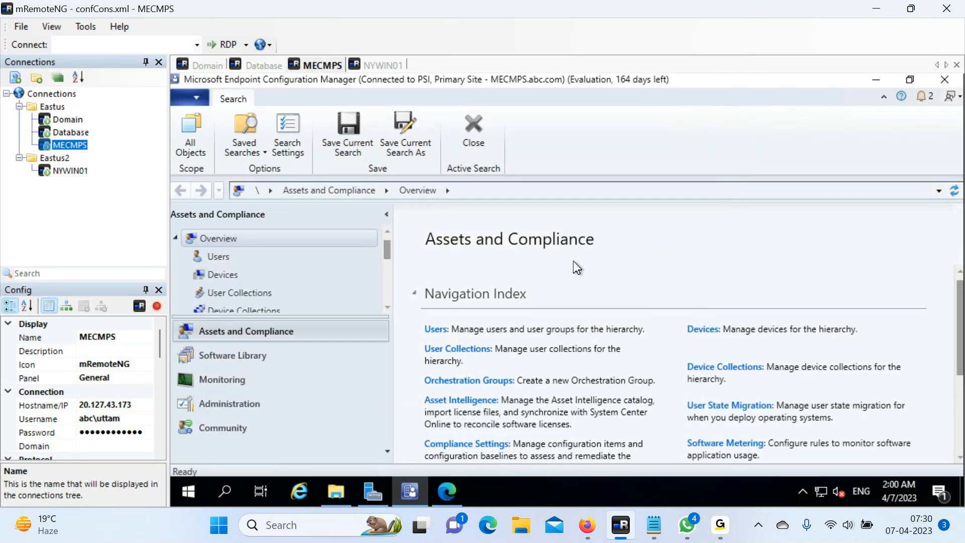
click(244, 355)
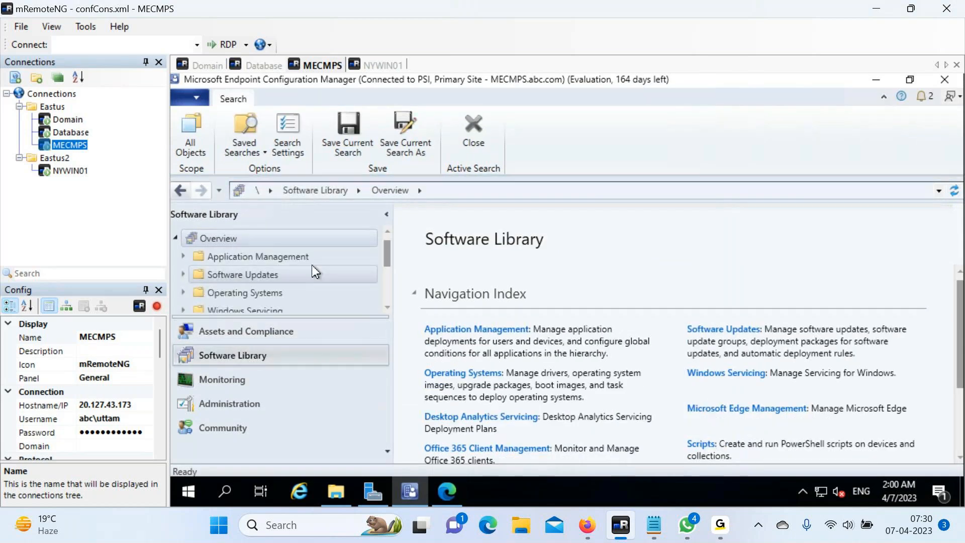
click(276, 294)
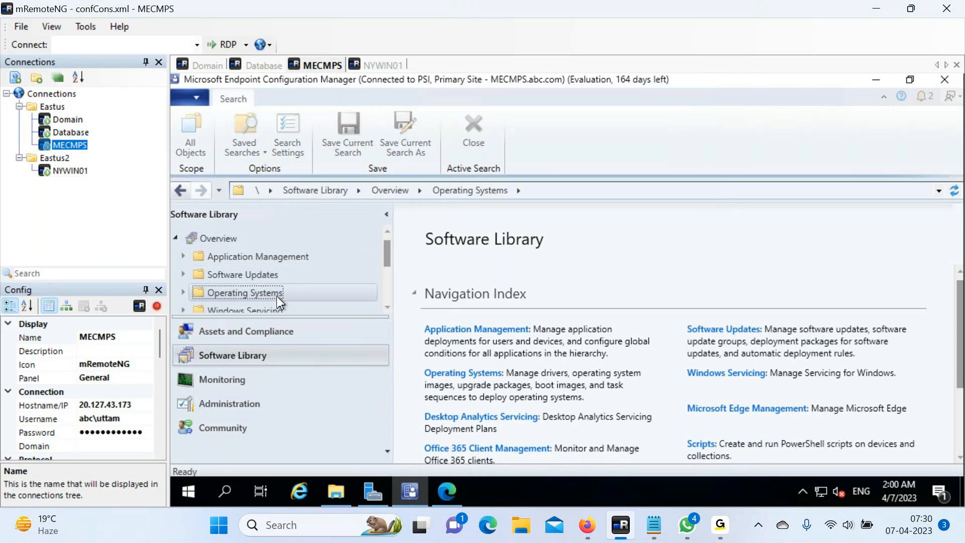
click(183, 293)
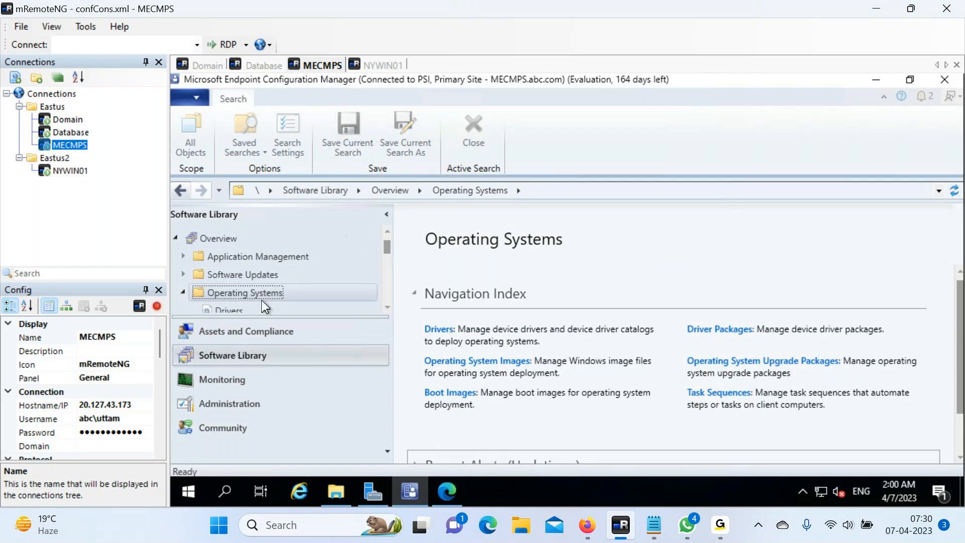
scroll(265, 307, down, 2)
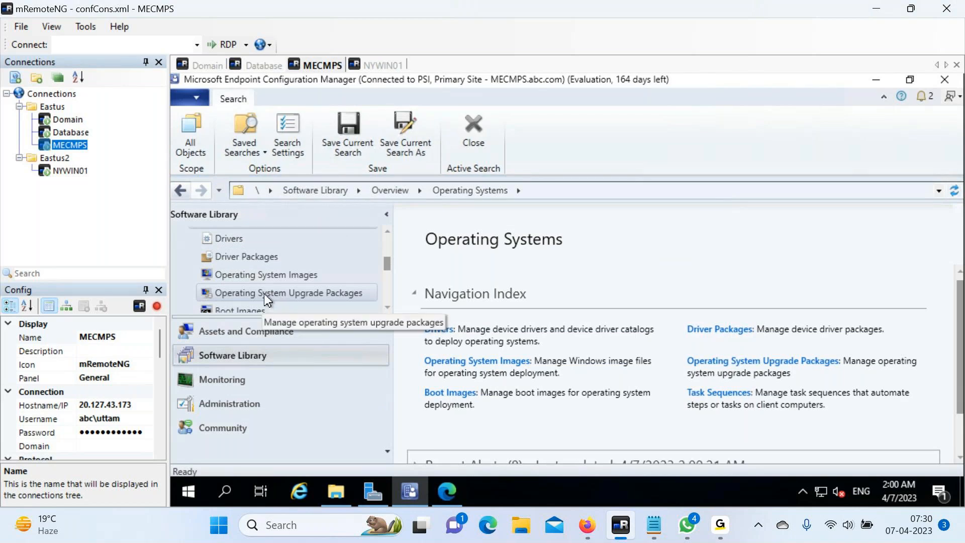
click(279, 277)
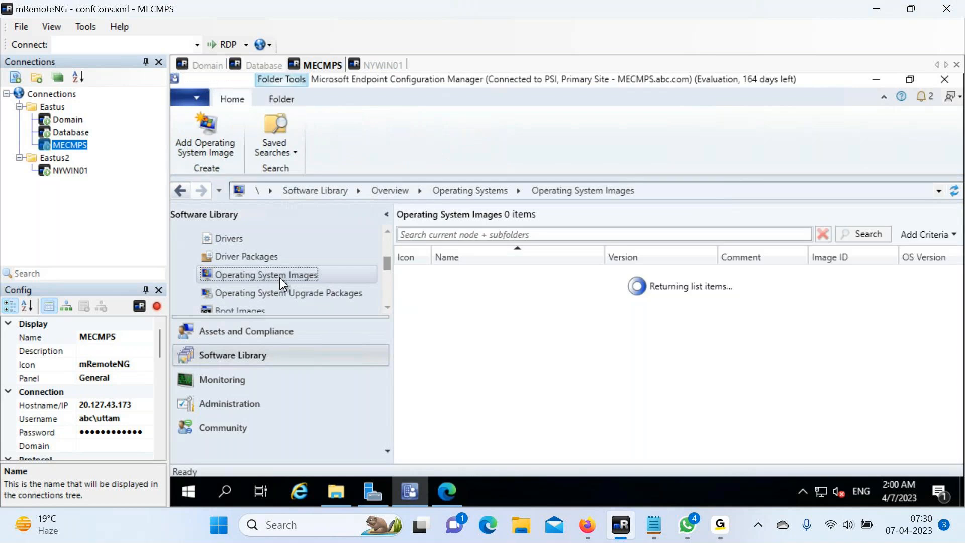
right_click(279, 277)
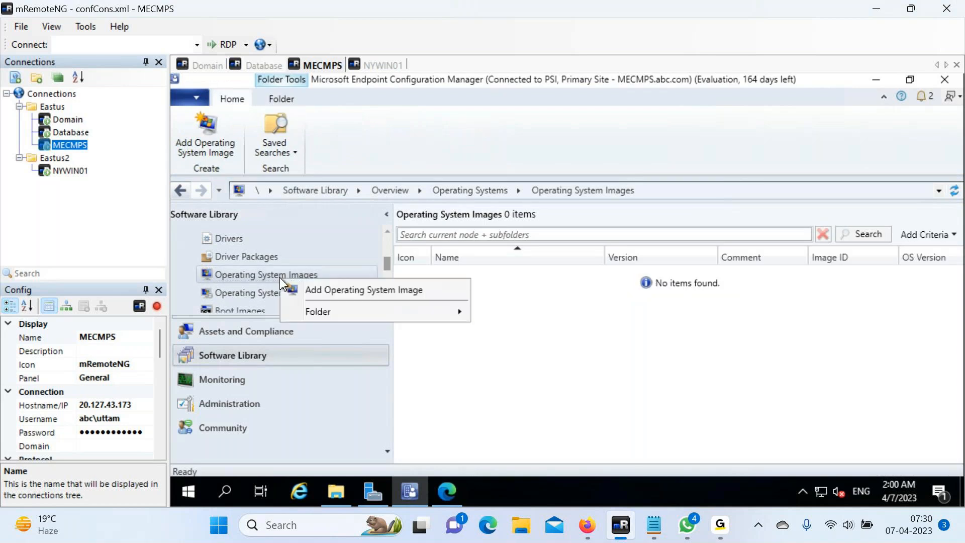
Start the Add Operating System Image wizard and browse to the \\MECMPS server.
click(309, 289)
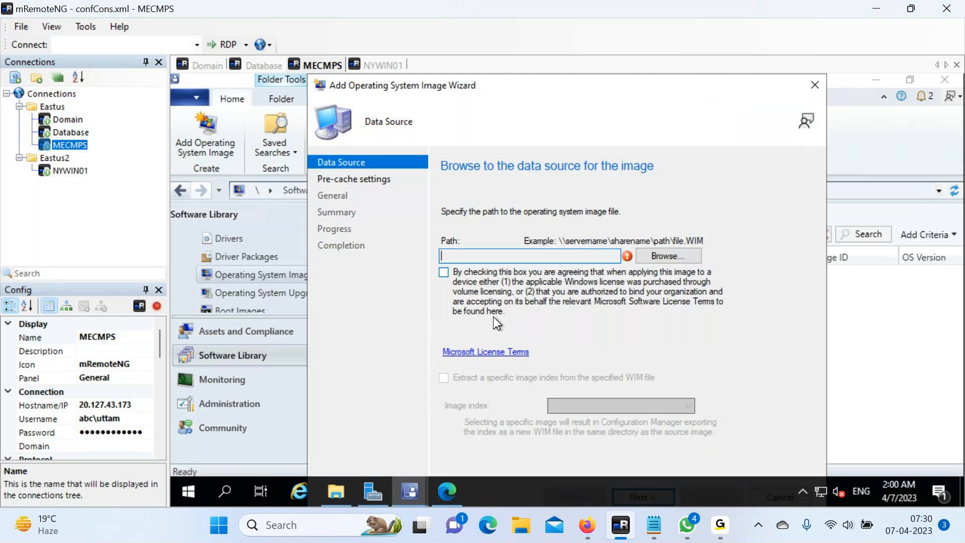
click(660, 256)
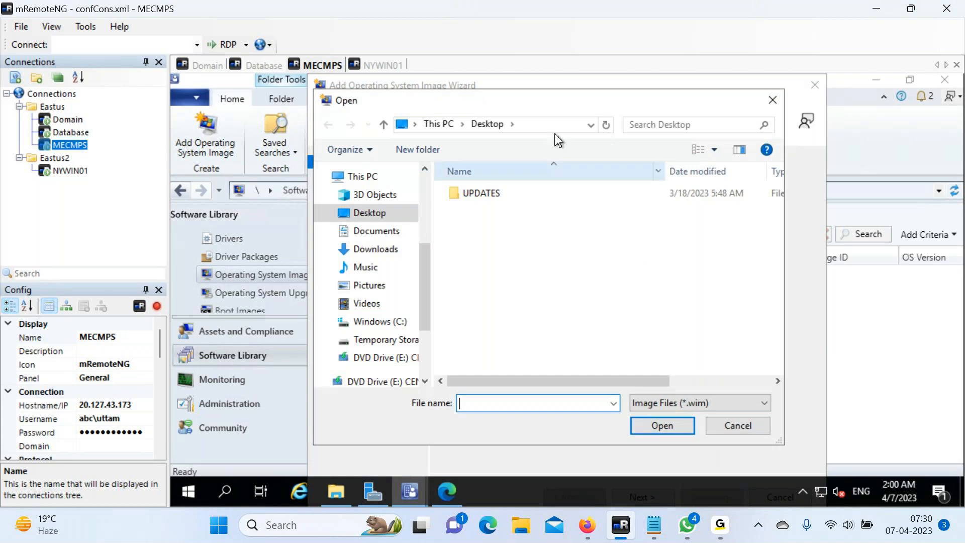
click(487, 125)
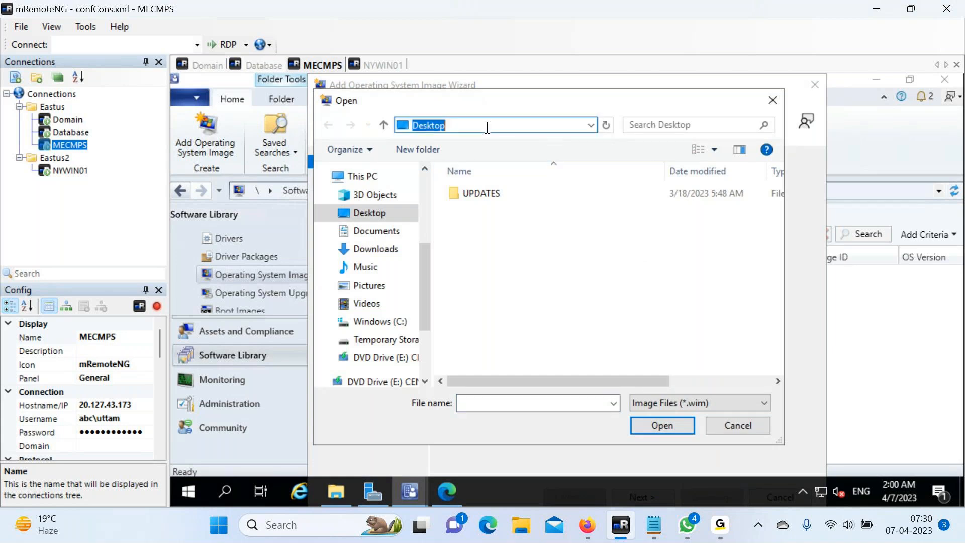
text(\\MECMPS)
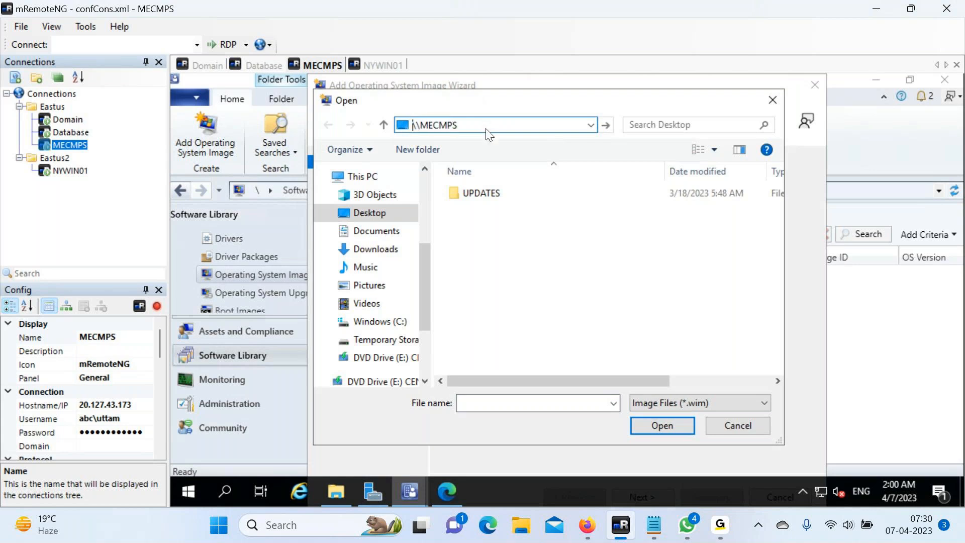
key(Return)
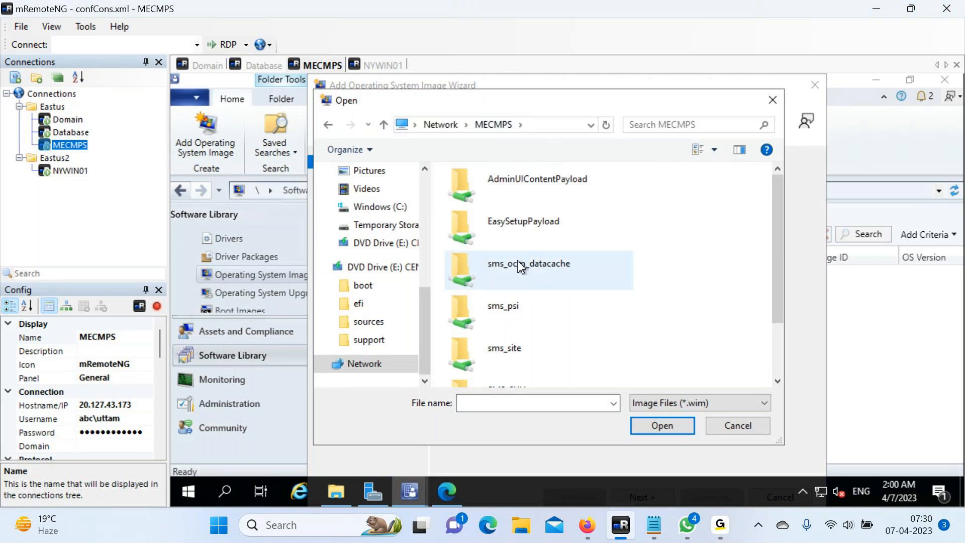
Open source_files\OPERATING_SYSTEM\WIN11 and select install.wim as the image file.
scroll(520, 278, down, 2)
double_click(530, 372)
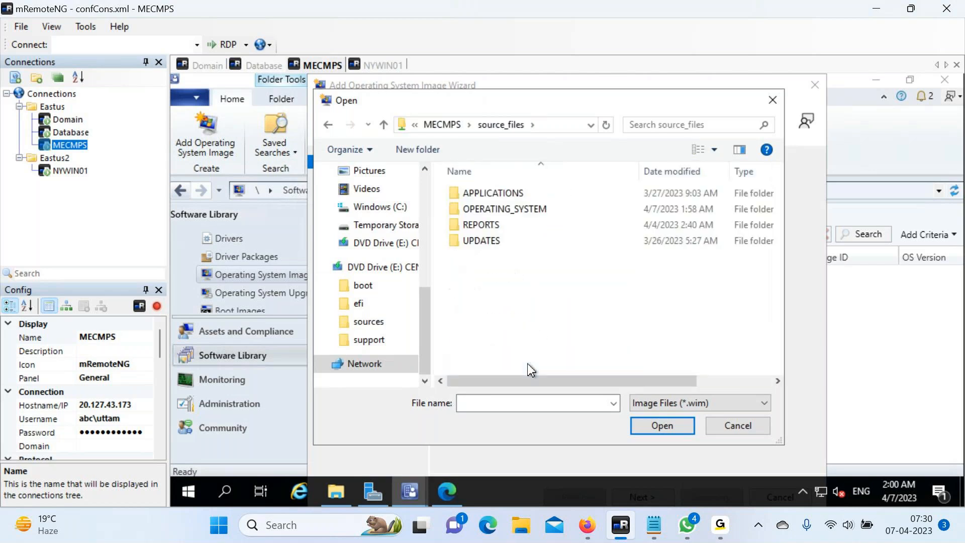
double_click(474, 207)
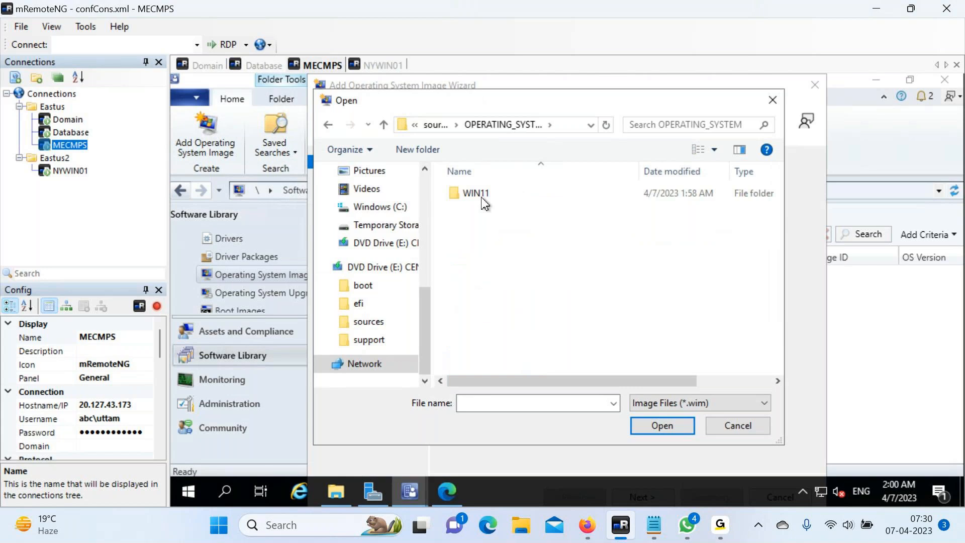
double_click(481, 197)
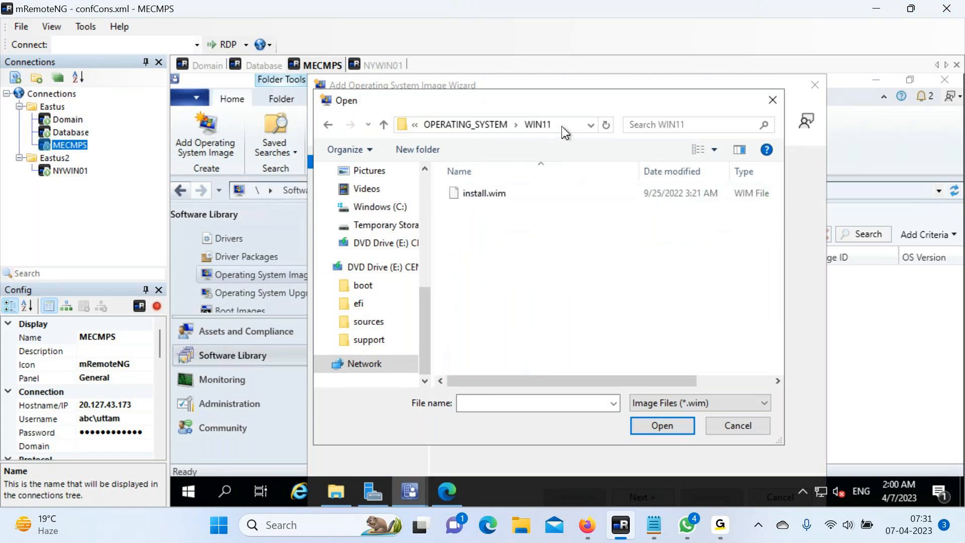
click(563, 125)
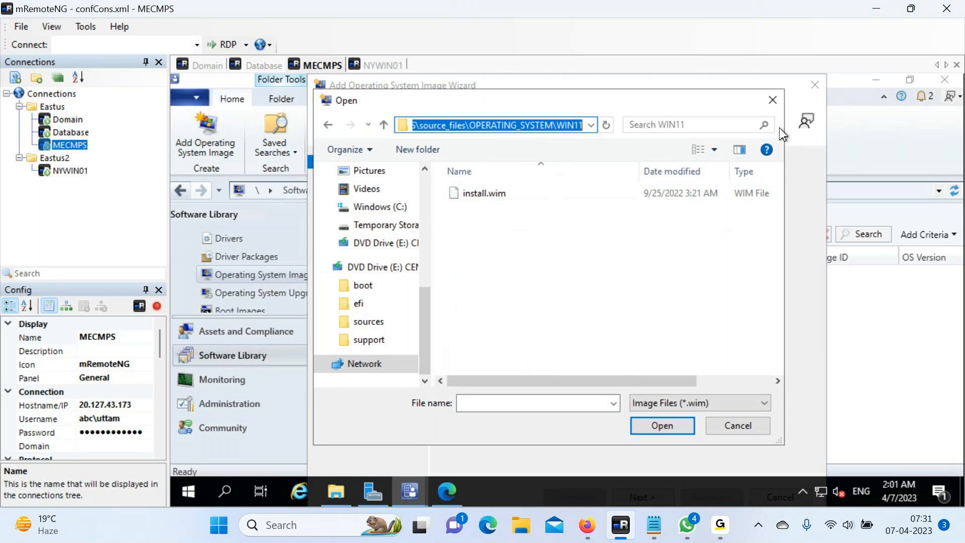
click(799, 205)
click(658, 427)
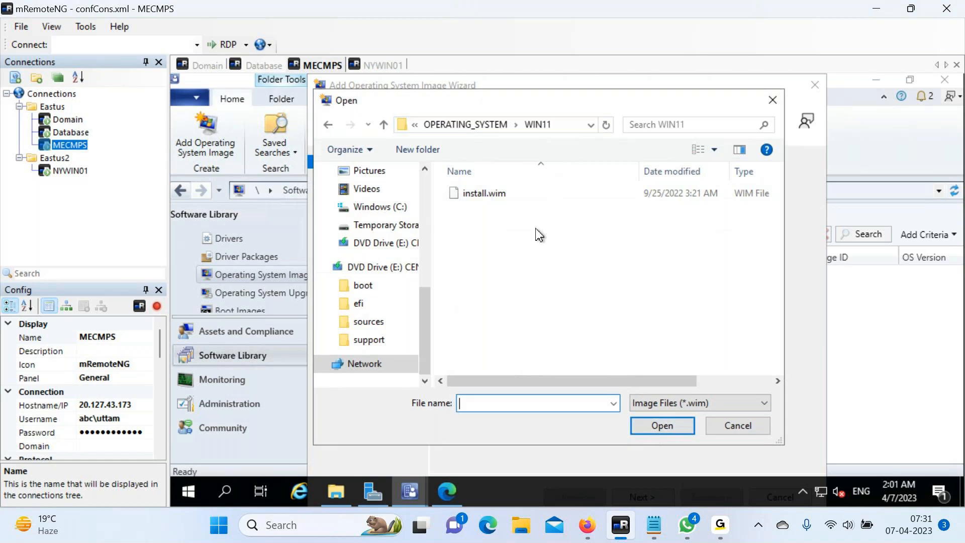
click(565, 129)
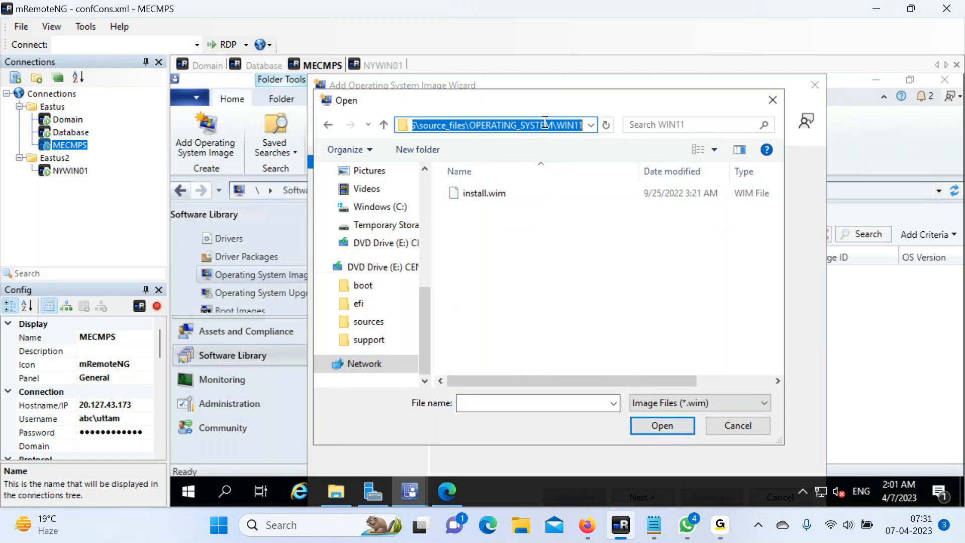
click(492, 198)
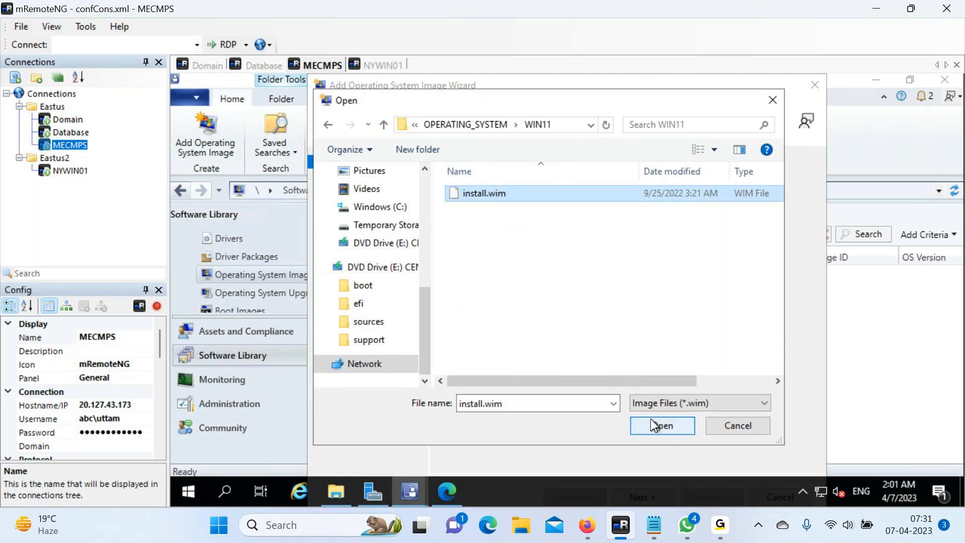
Confirm the install.wim path, accept the license terms, and make the MECMPS session full screen.
click(661, 425)
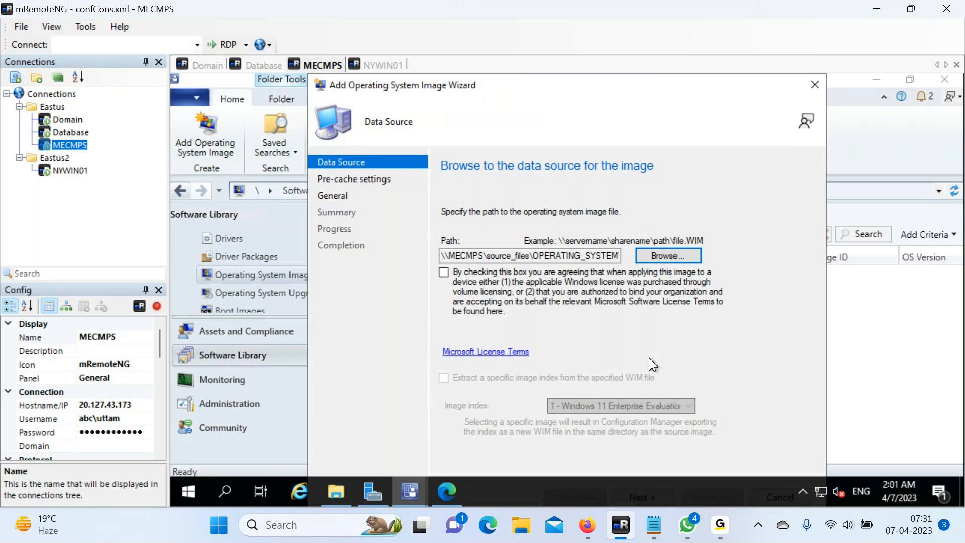
click(441, 274)
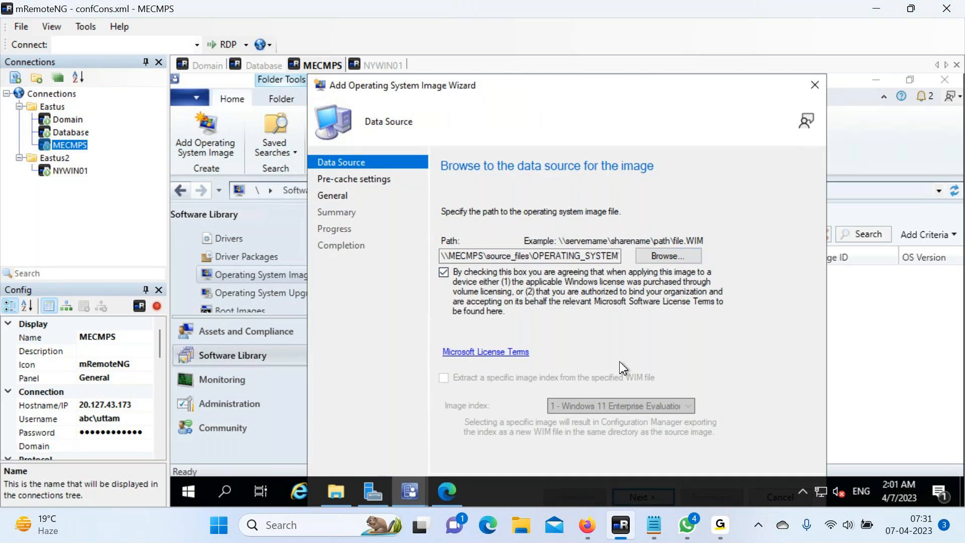
right_click(383, 65)
click(412, 80)
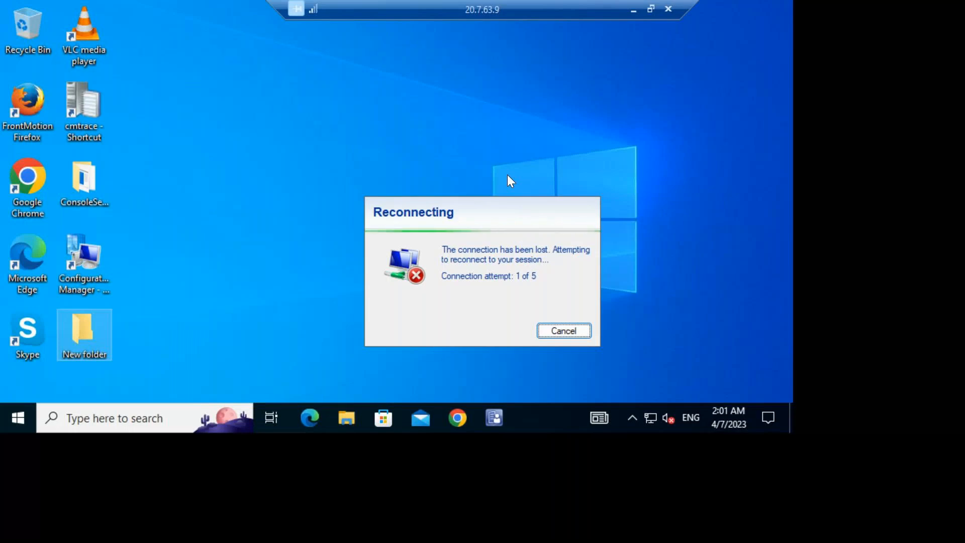
click(649, 10)
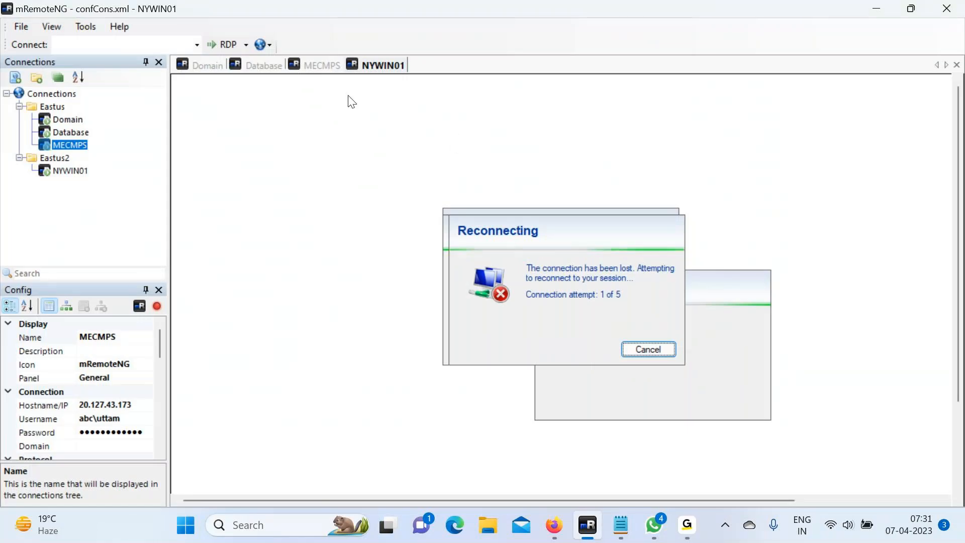
click(315, 70)
right_click(309, 69)
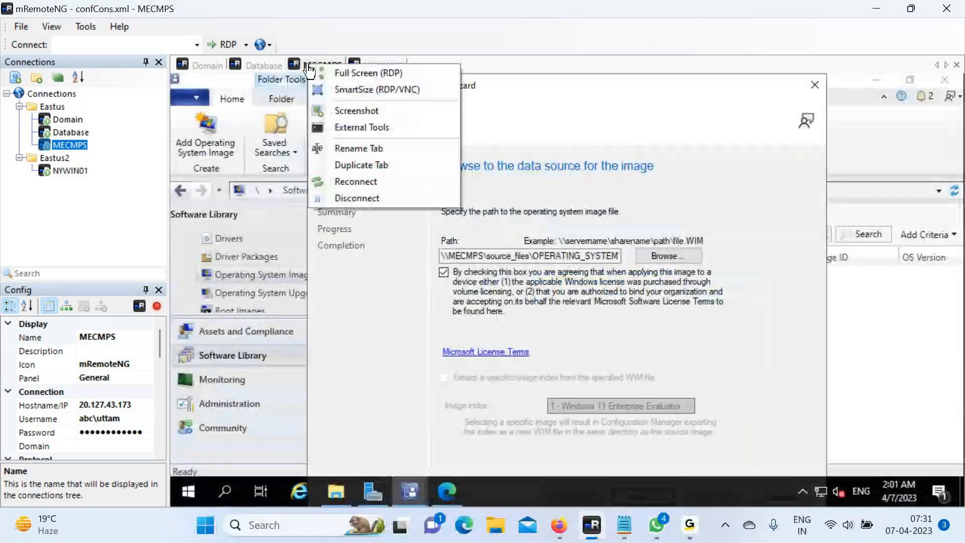
click(319, 71)
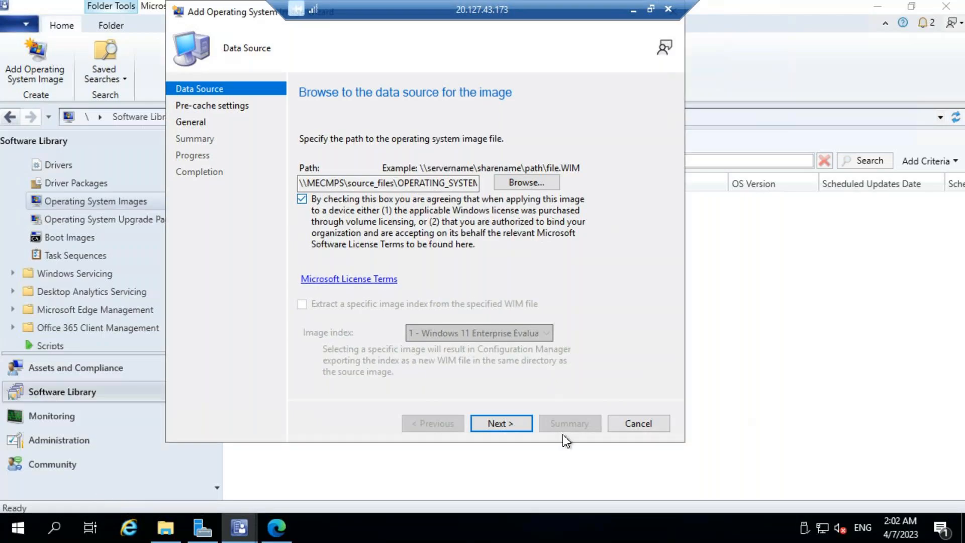
Set the pre-cache language to English (United States) and the architecture to x64.
click(509, 430)
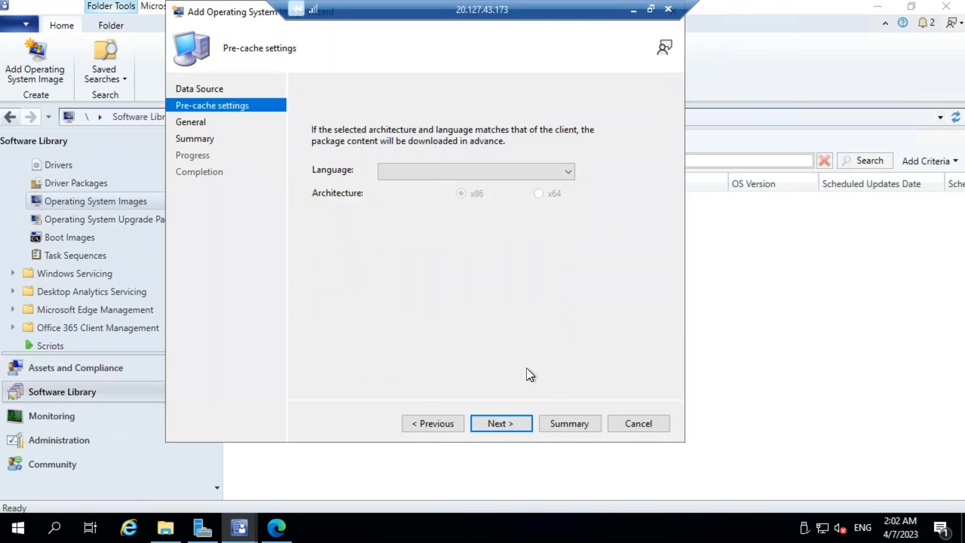
click(564, 173)
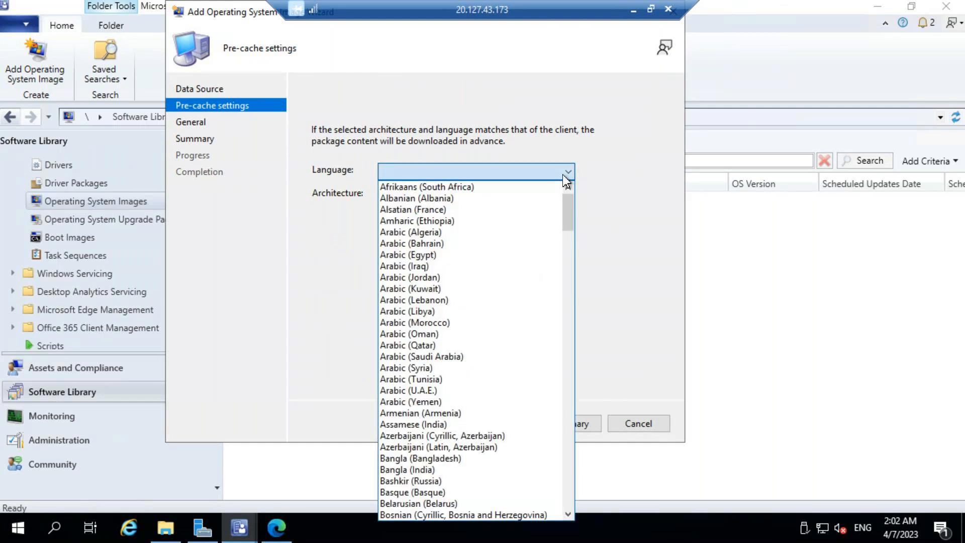
key(n)
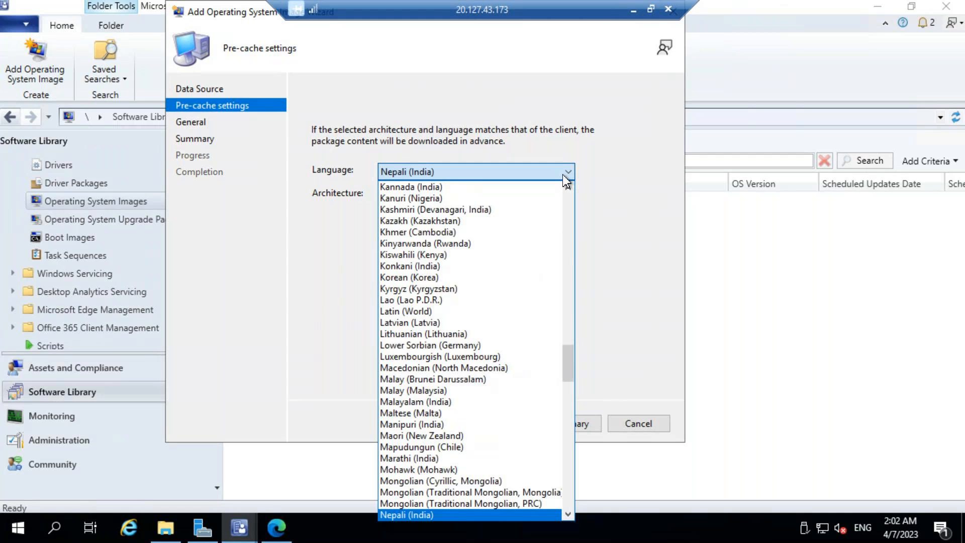
key(e)
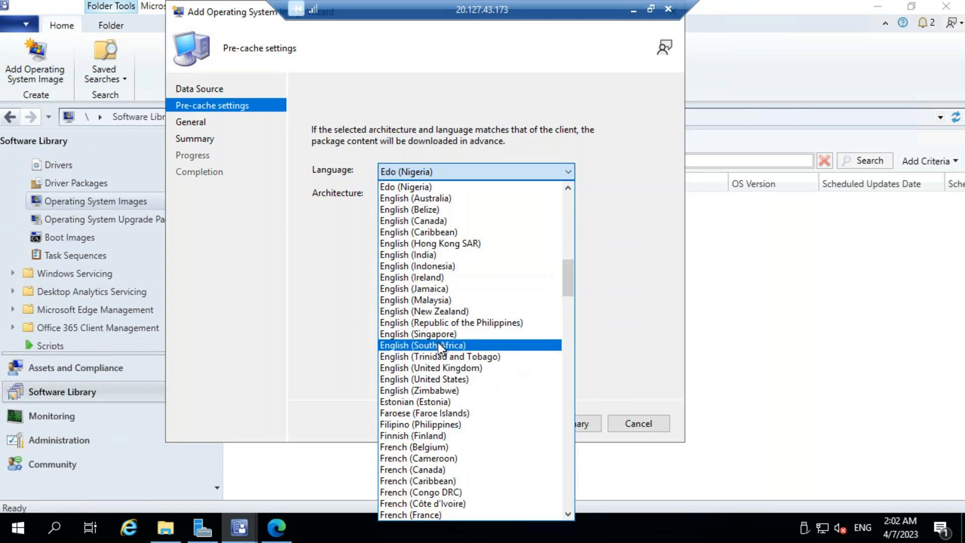
click(442, 379)
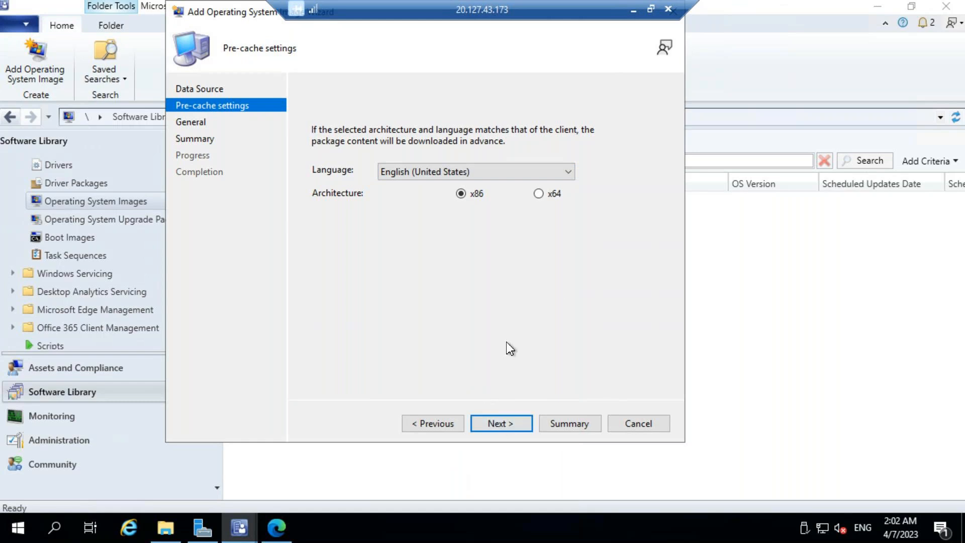
click(540, 194)
Keep the default image name and finish the wizard, adding image PSI00014 (version 10.0.22621.525).
click(496, 424)
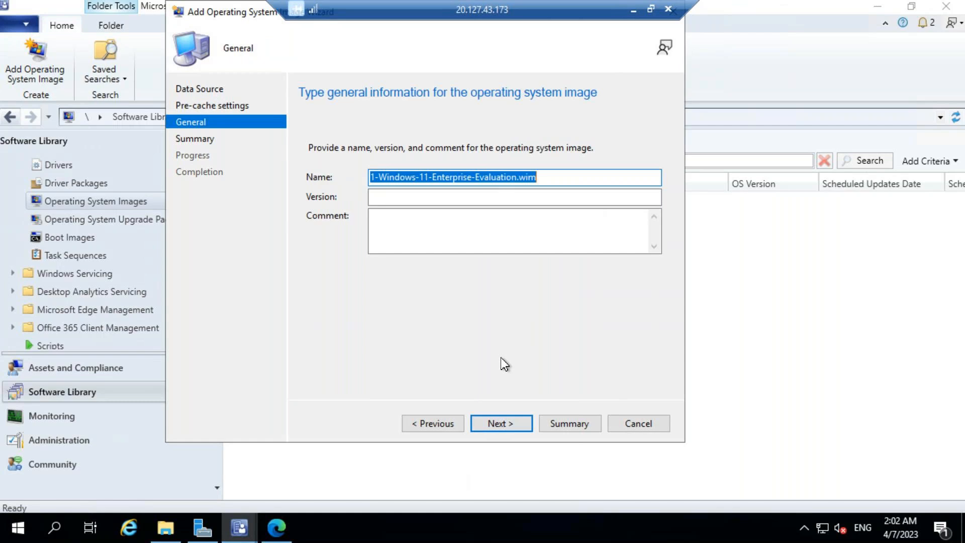
click(498, 424)
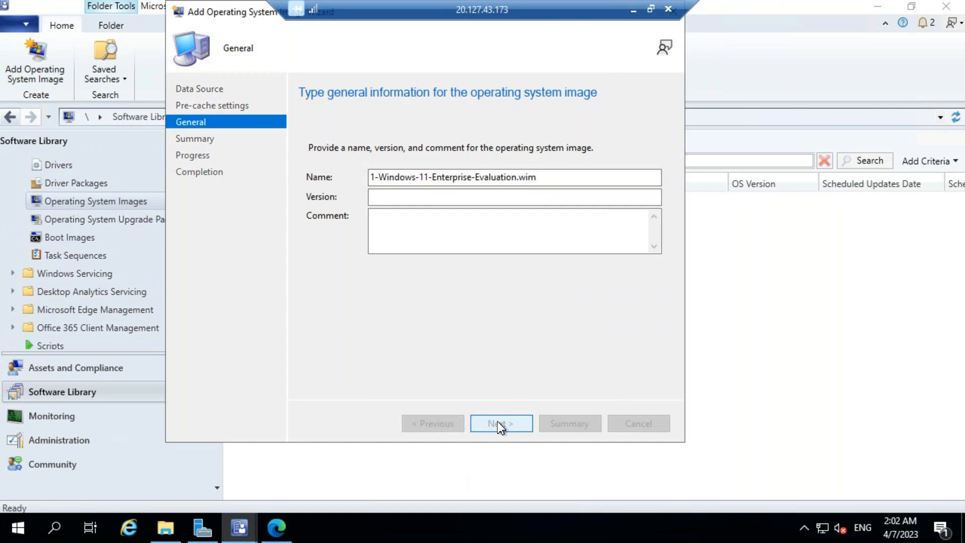
click(504, 424)
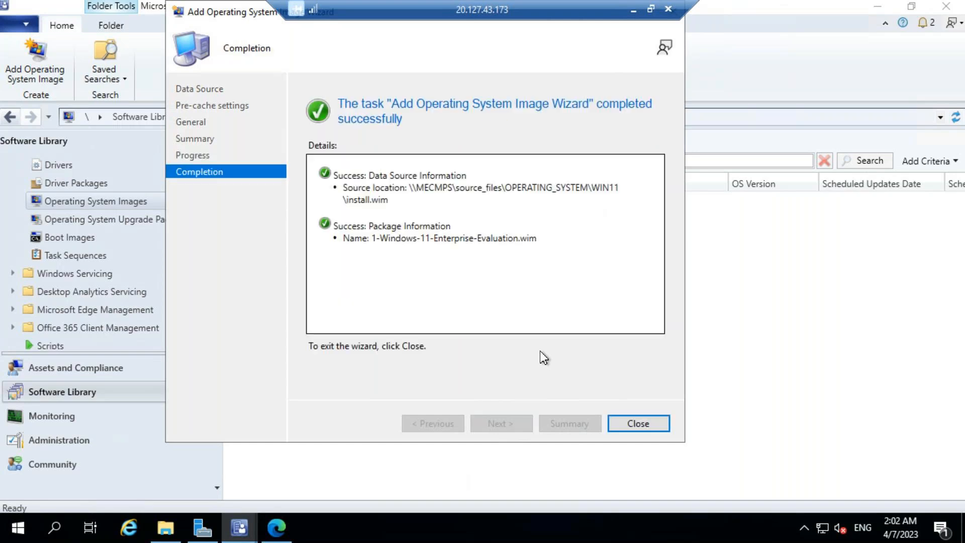
click(635, 424)
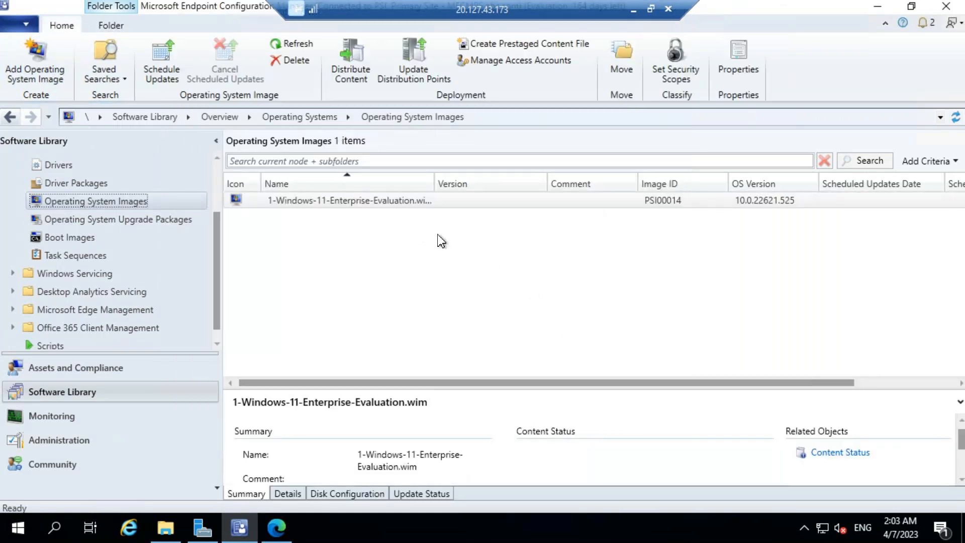
Distribute the Windows 11 Enterprise image's content to the MECMPS.ABC.COM distribution point.
click(410, 206)
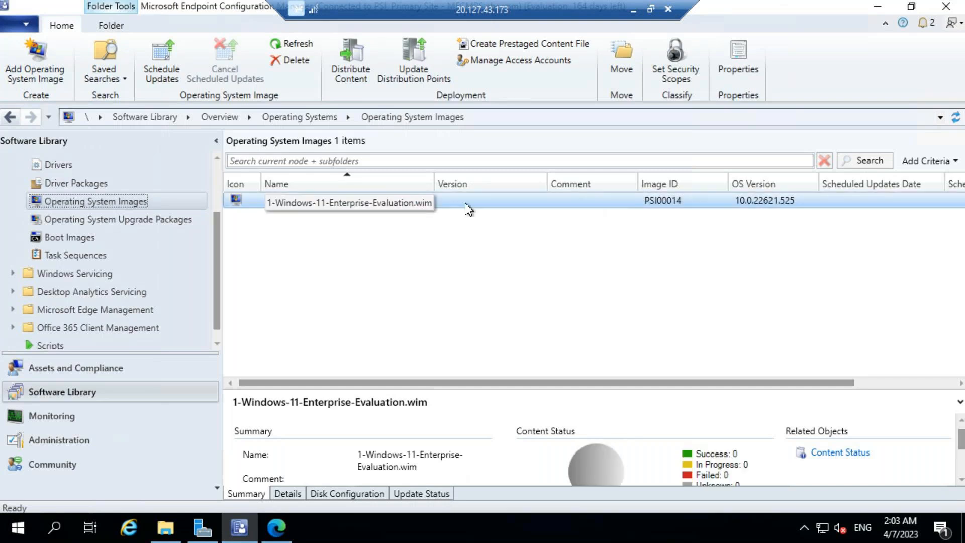
right_click(435, 206)
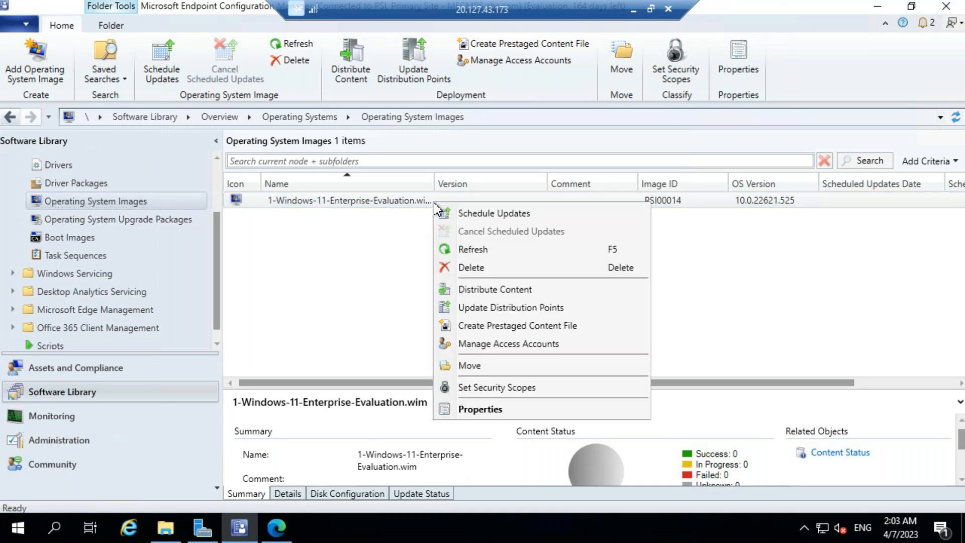
click(490, 294)
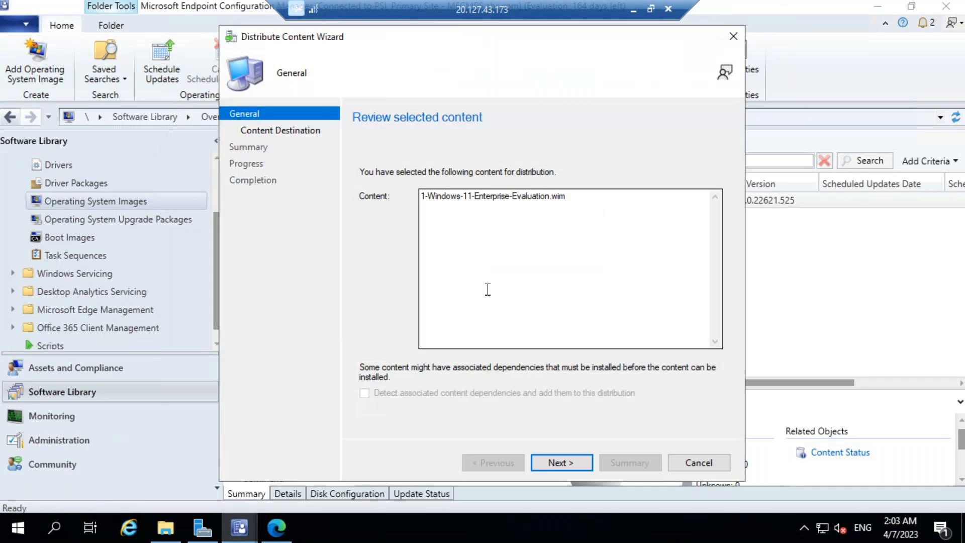
click(561, 463)
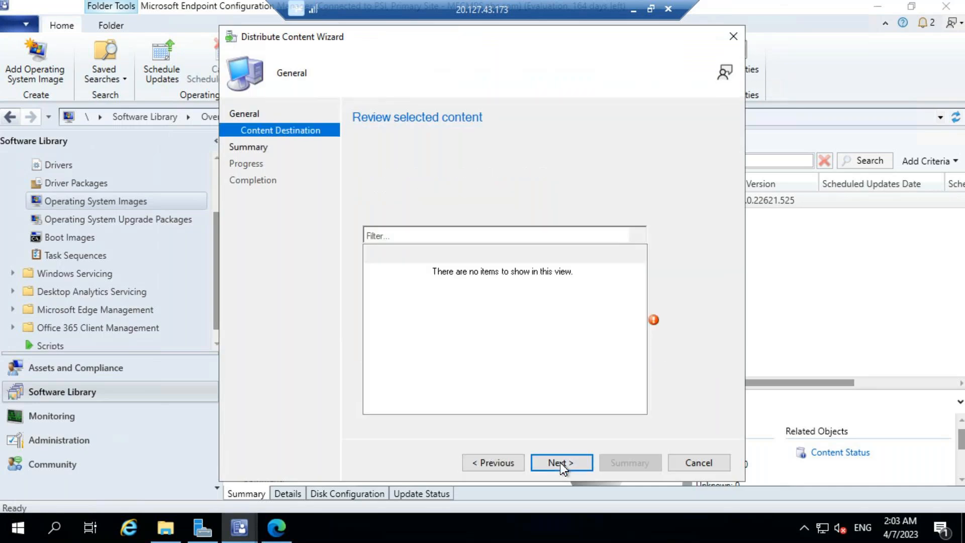
click(700, 240)
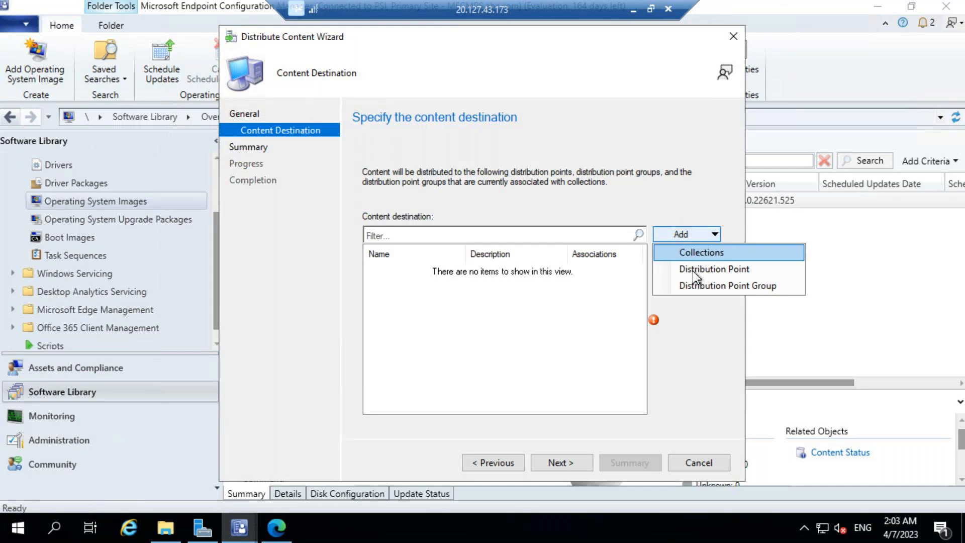
click(692, 270)
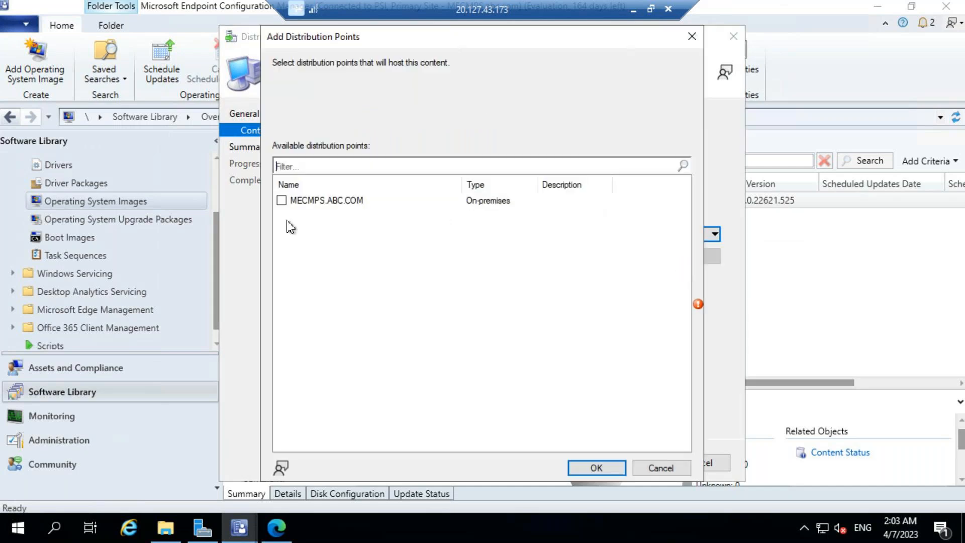
click(283, 203)
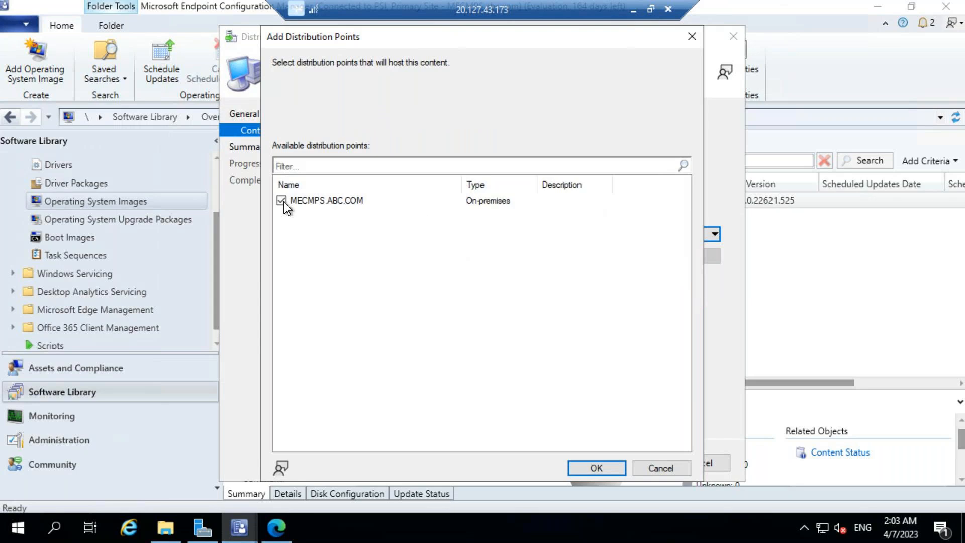
click(598, 463)
click(568, 466)
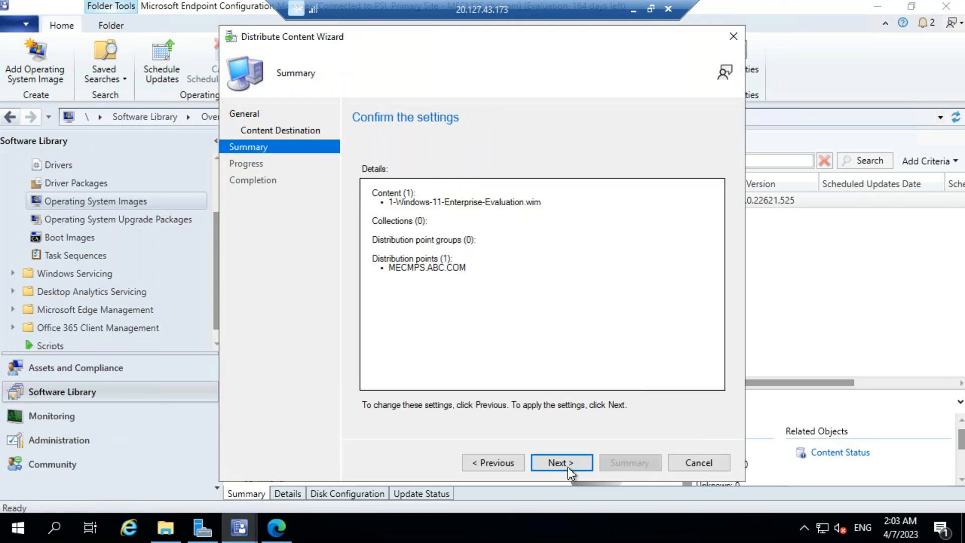
click(568, 467)
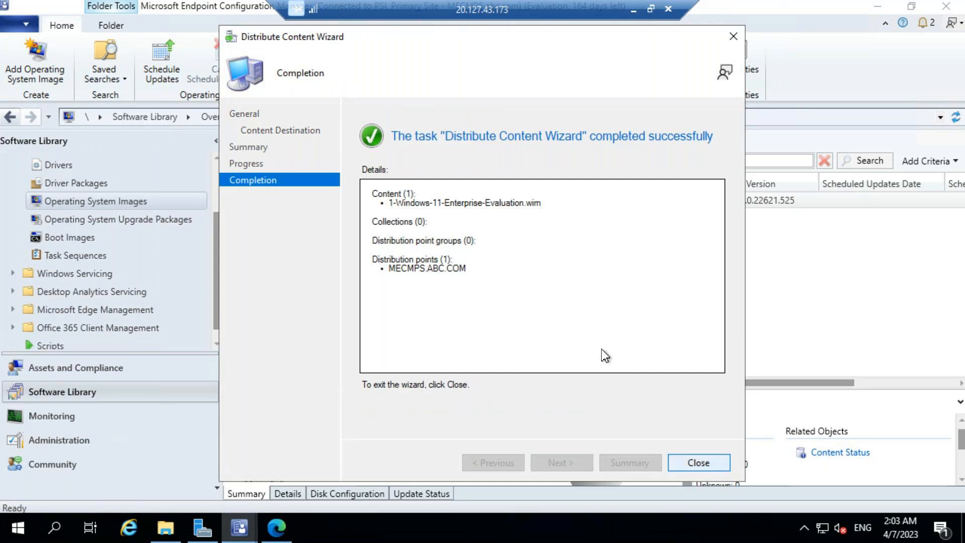
key(Return)
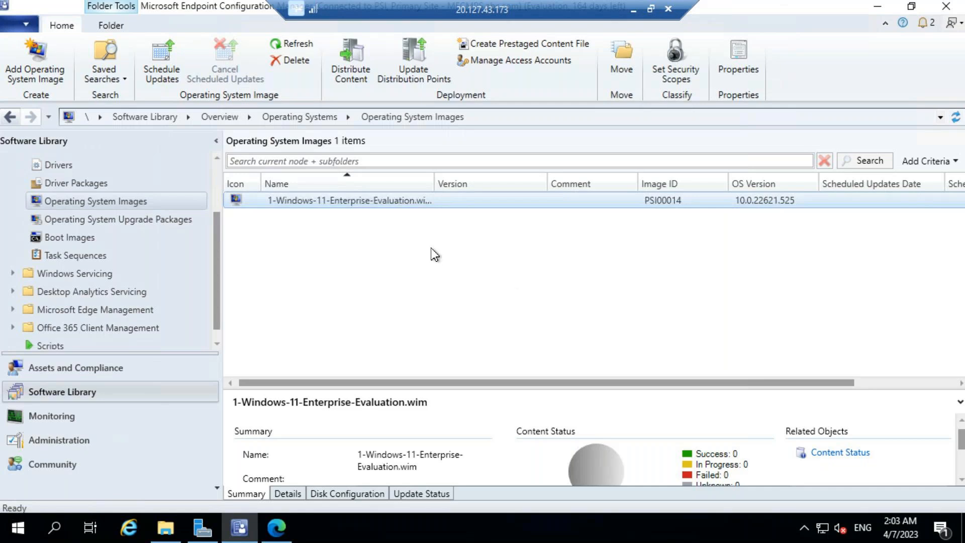
Refresh the Windows 11 image until Content Status shows In Progress: 1, Success: 0.
right_click(411, 205)
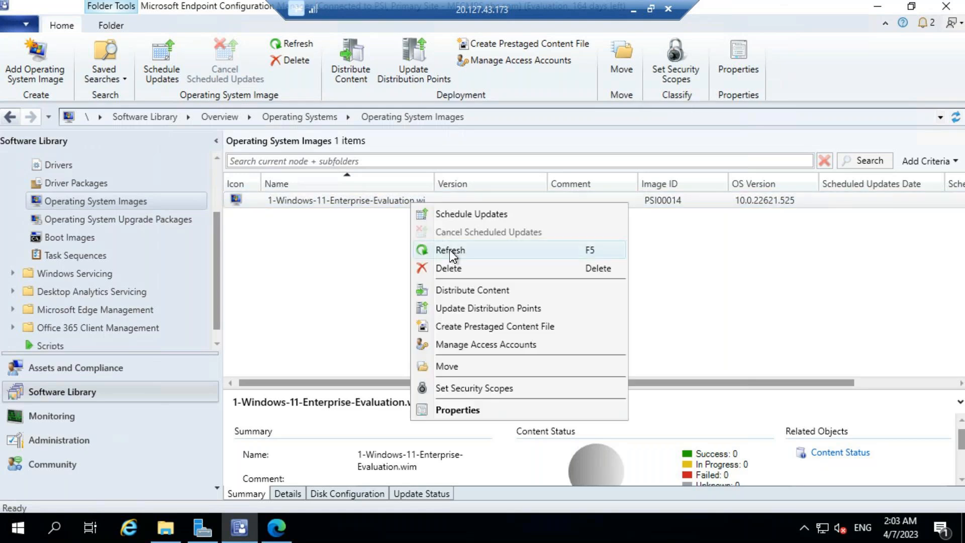
click(450, 252)
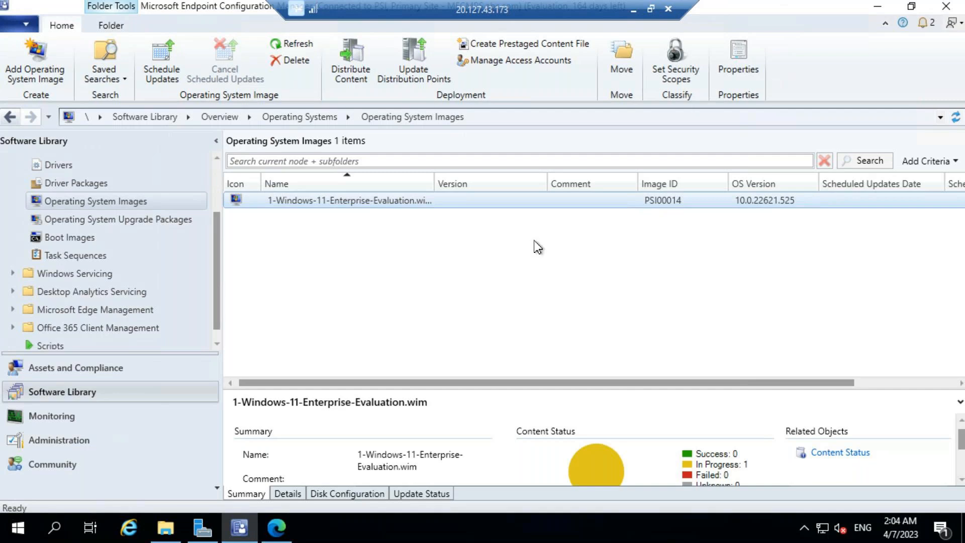
click(420, 206)
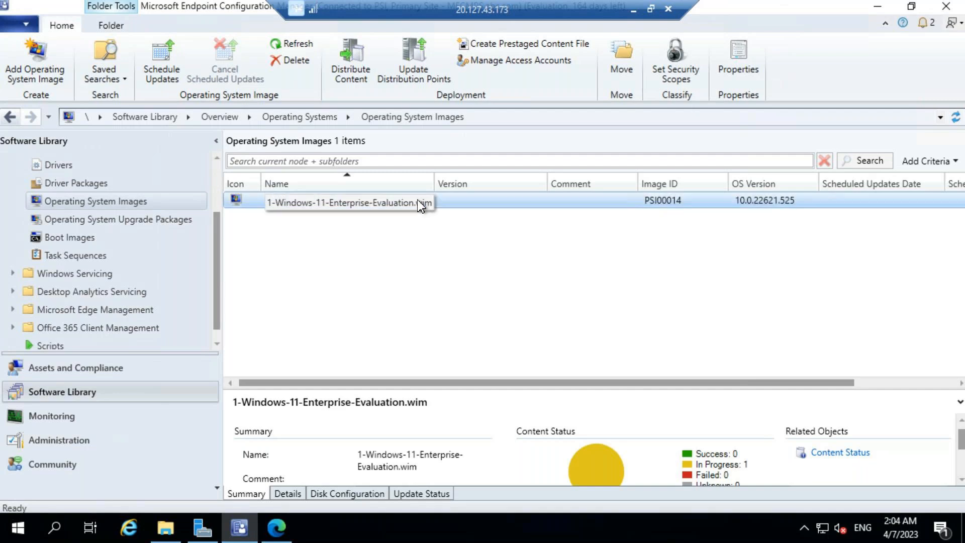
right_click(446, 203)
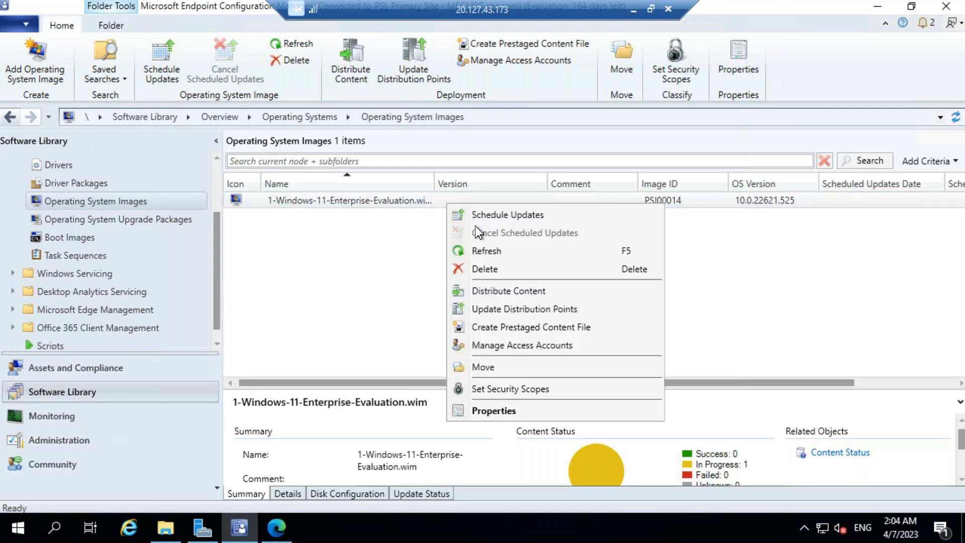
click(486, 253)
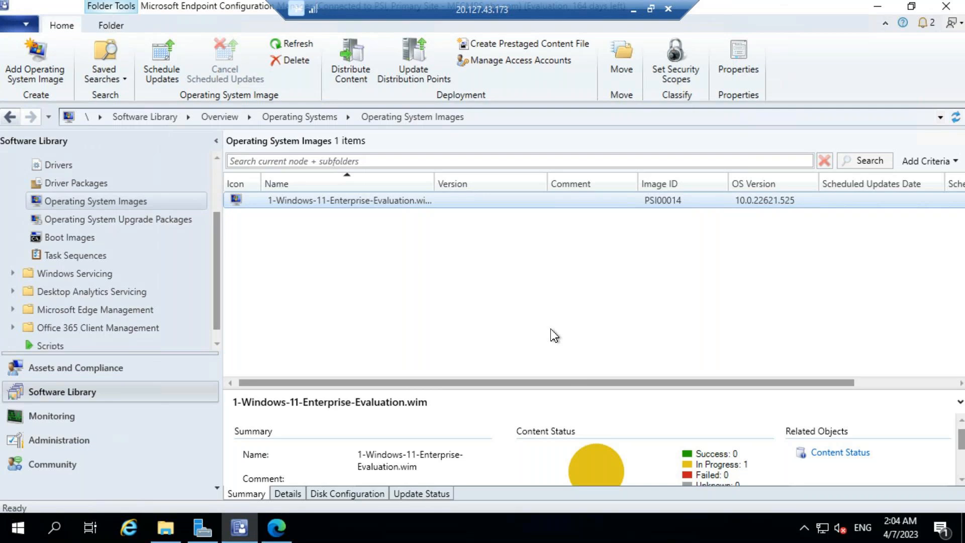
Distribute the Boot image (x64) content to the MECMPS.ABC.COM distribution point.
click(65, 235)
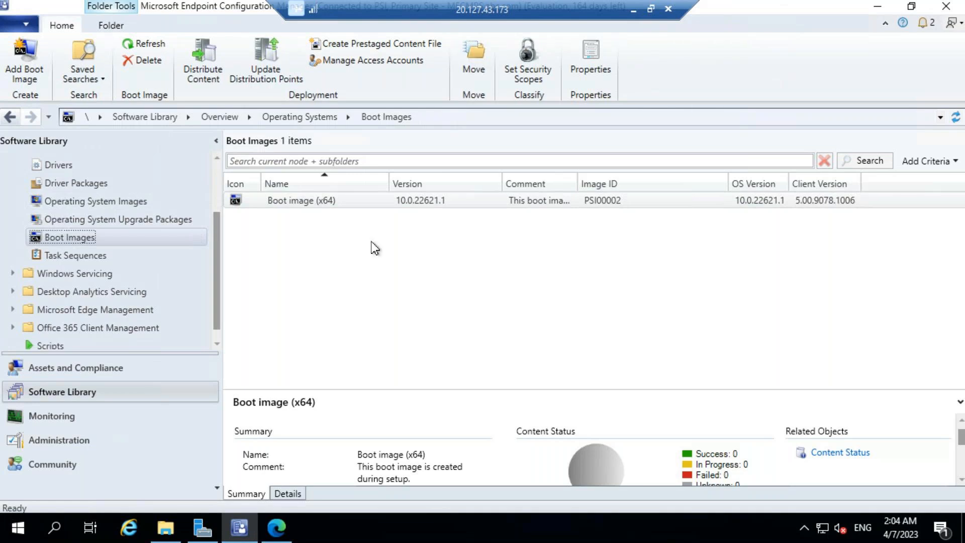
right_click(425, 204)
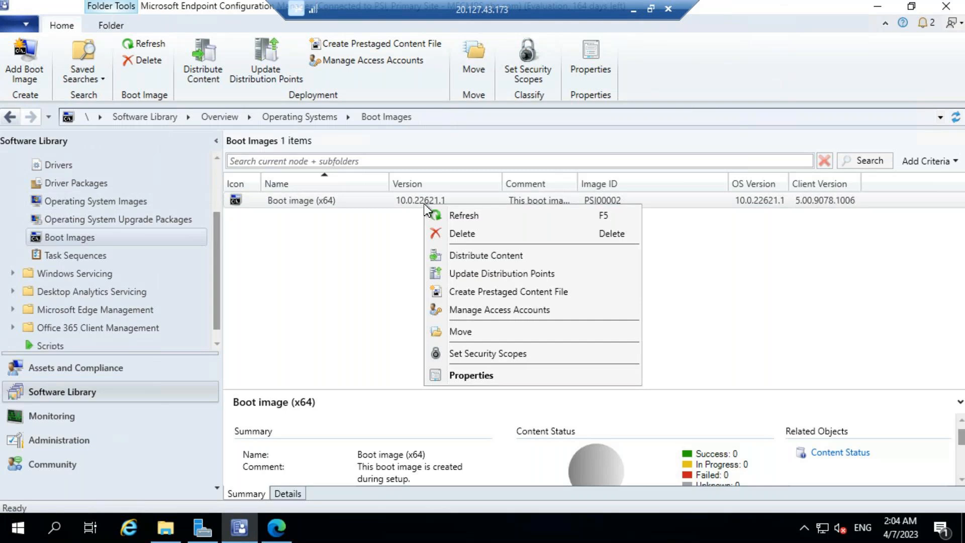
click(458, 256)
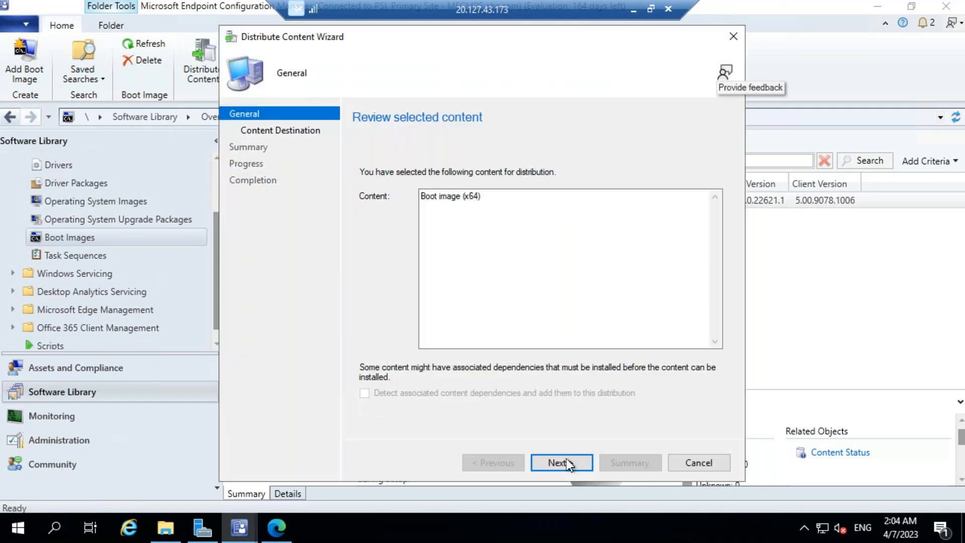
click(565, 460)
click(697, 235)
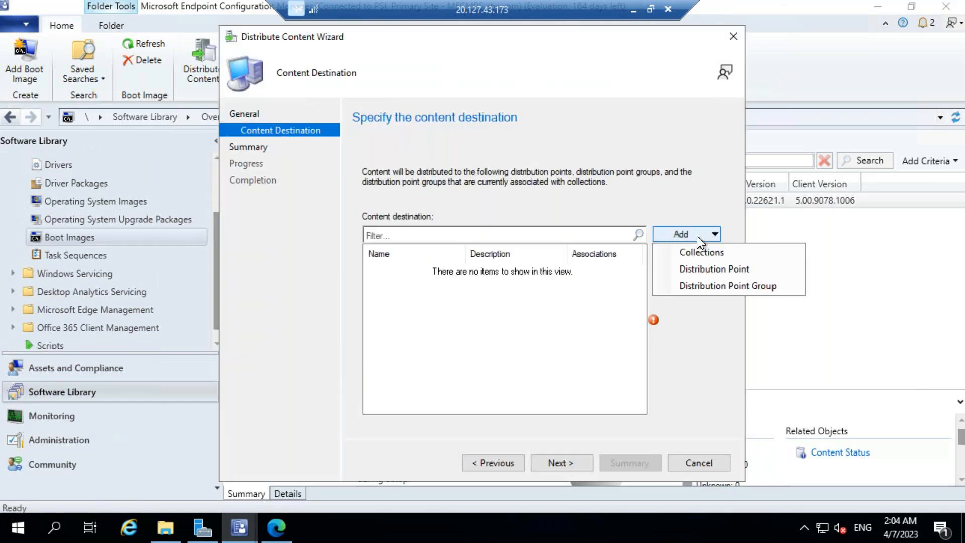
click(692, 270)
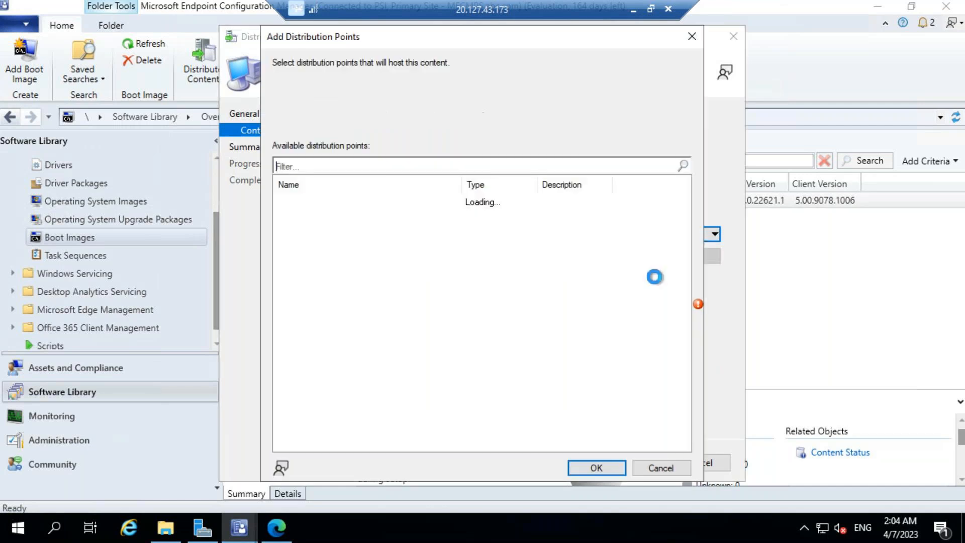
click(282, 201)
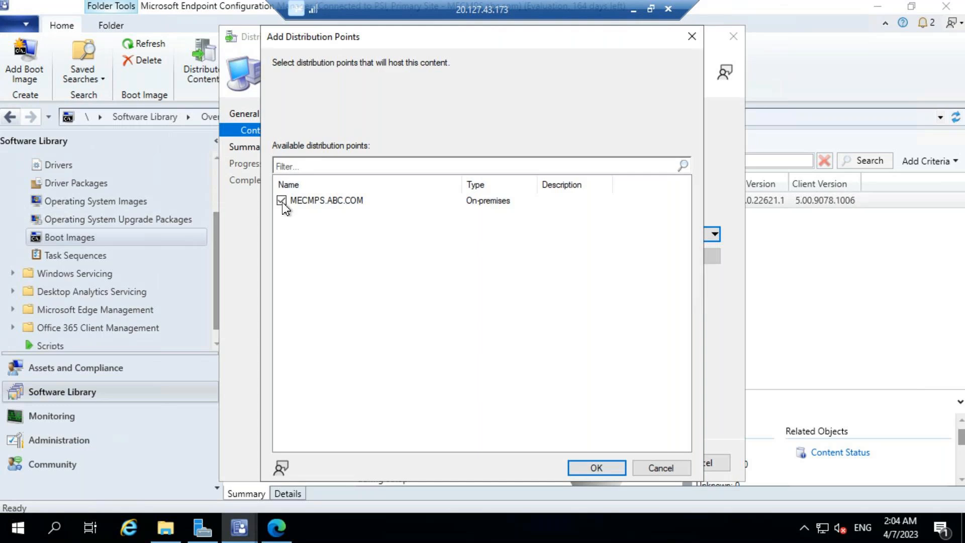
click(596, 468)
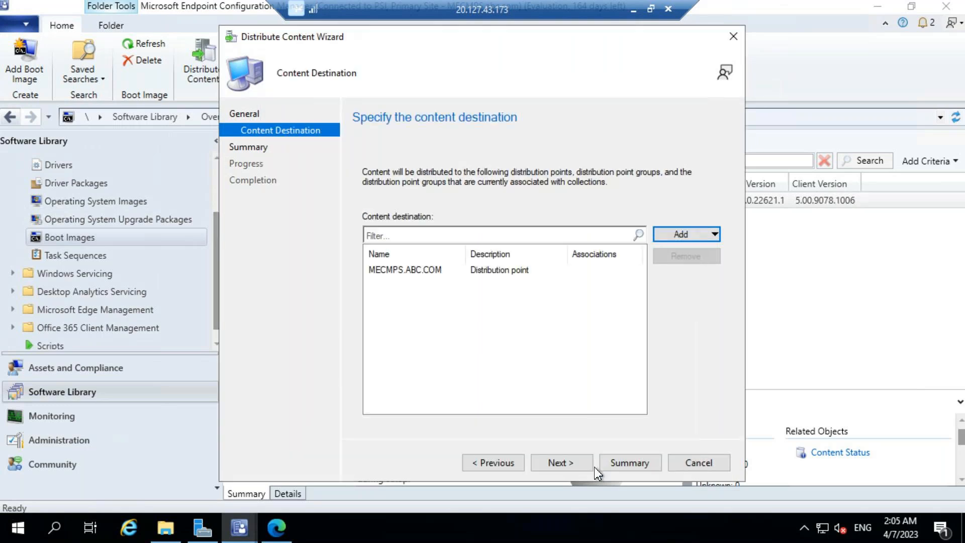
click(557, 462)
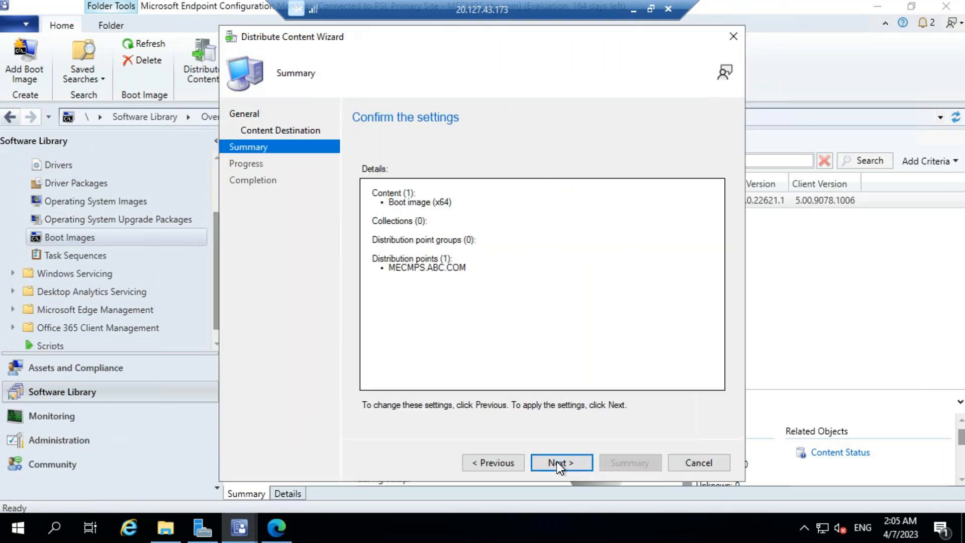
click(560, 461)
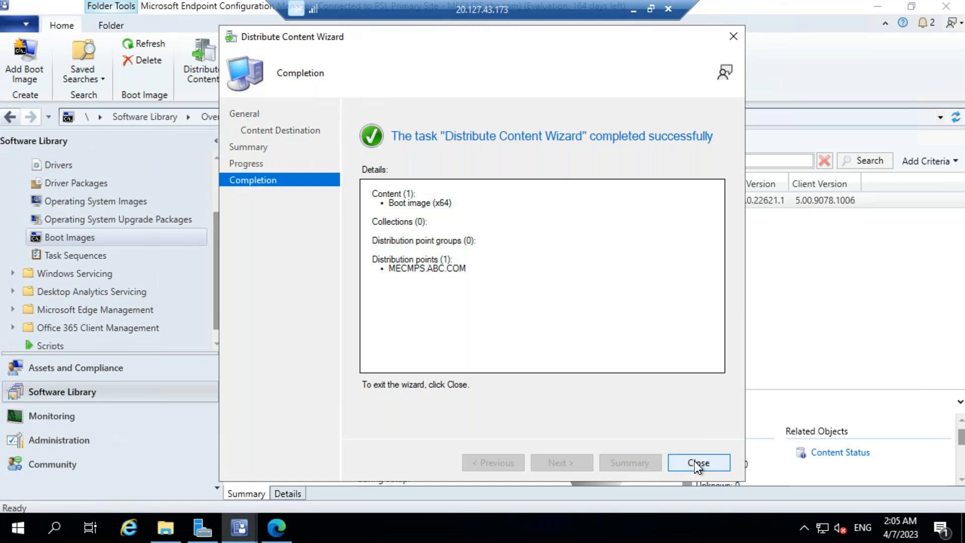
click(698, 462)
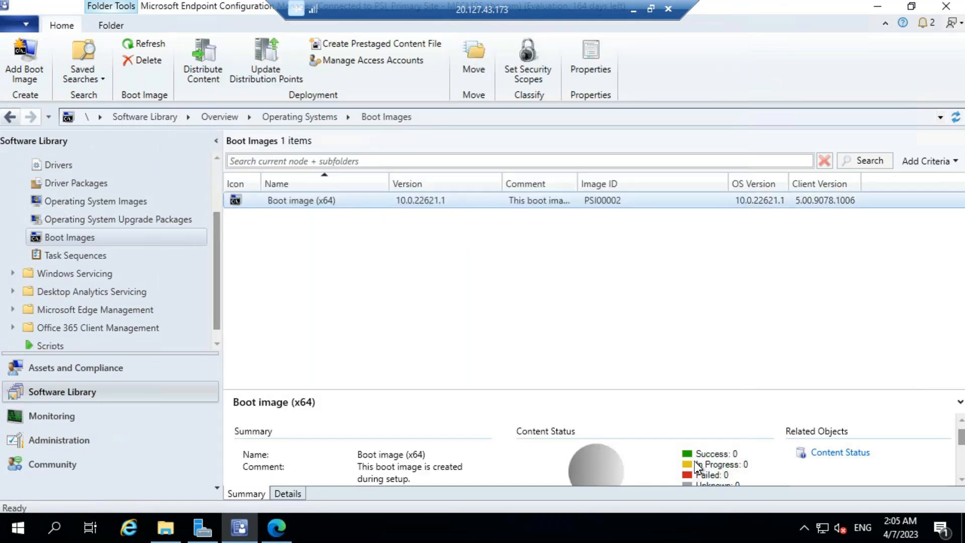
Refresh Boot image (x64) so its status shows In Progress: 1, Success: 0.
right_click(434, 203)
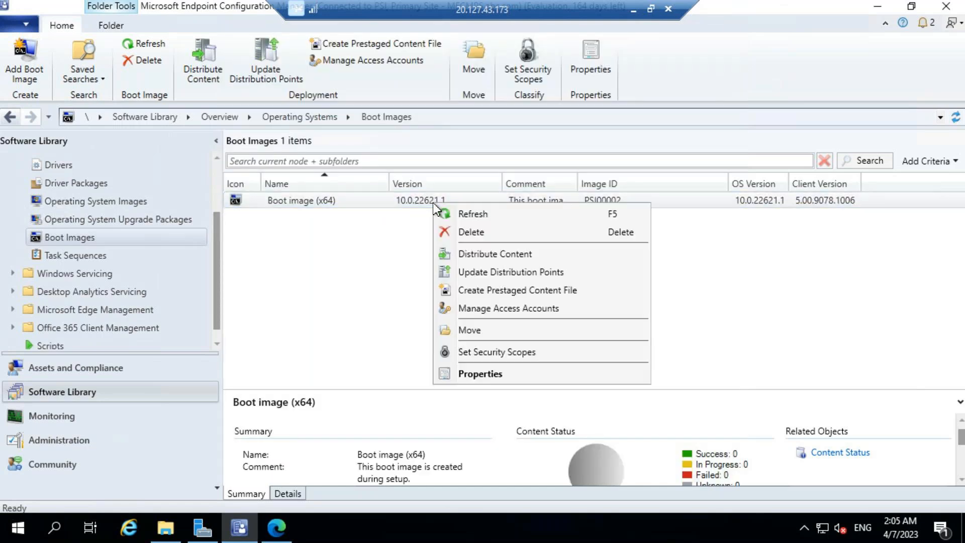
click(473, 215)
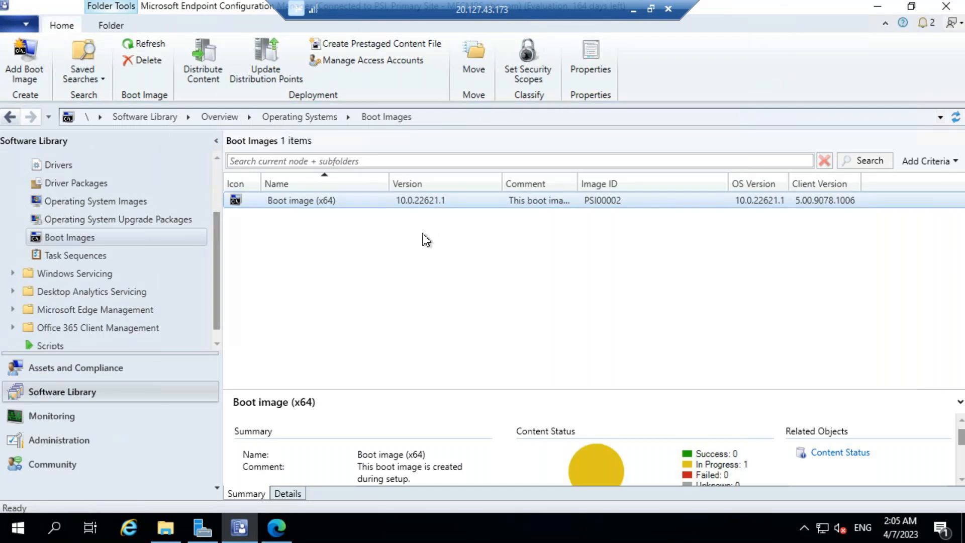
click(337, 203)
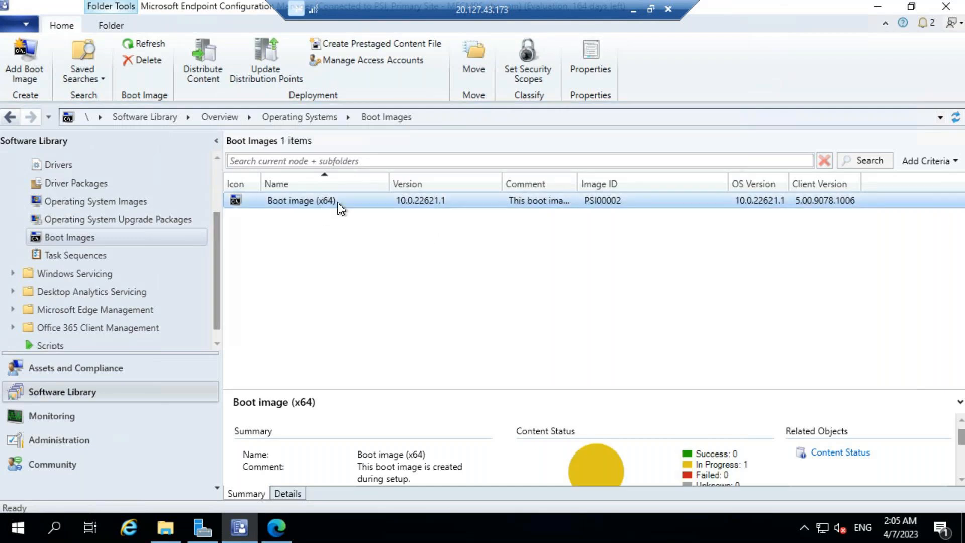
click(144, 44)
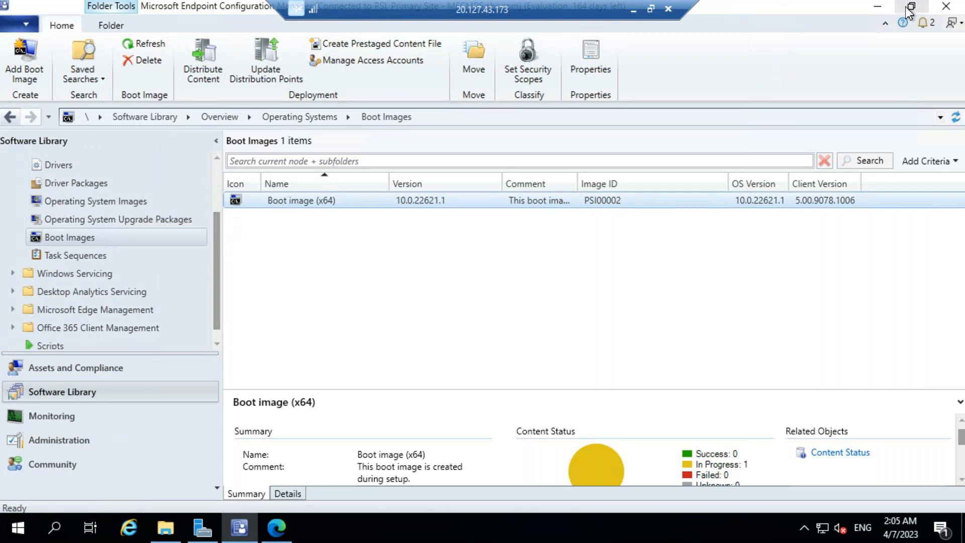
Check the boot image distribution item in the cm notes' Operating System Deployment checklist, then hide the notes.
click(877, 6)
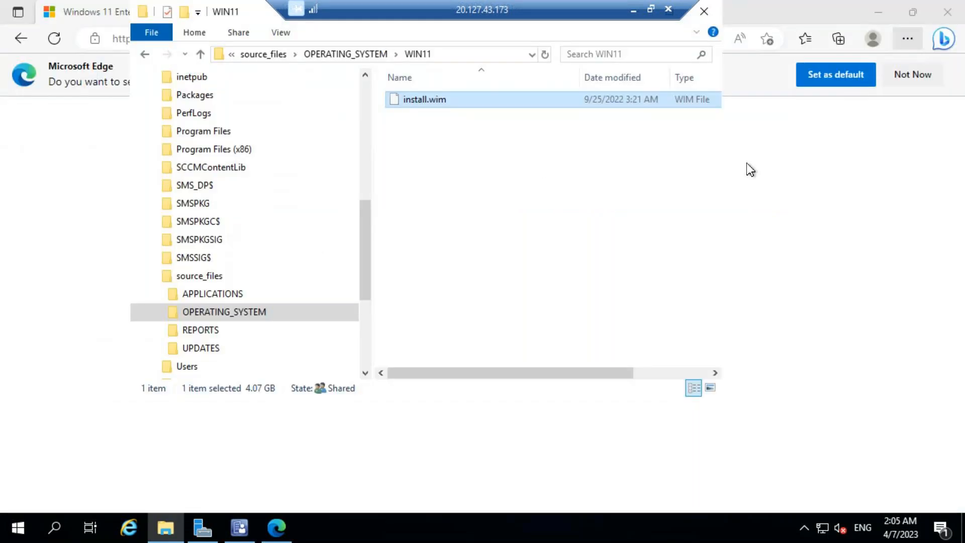
click(633, 10)
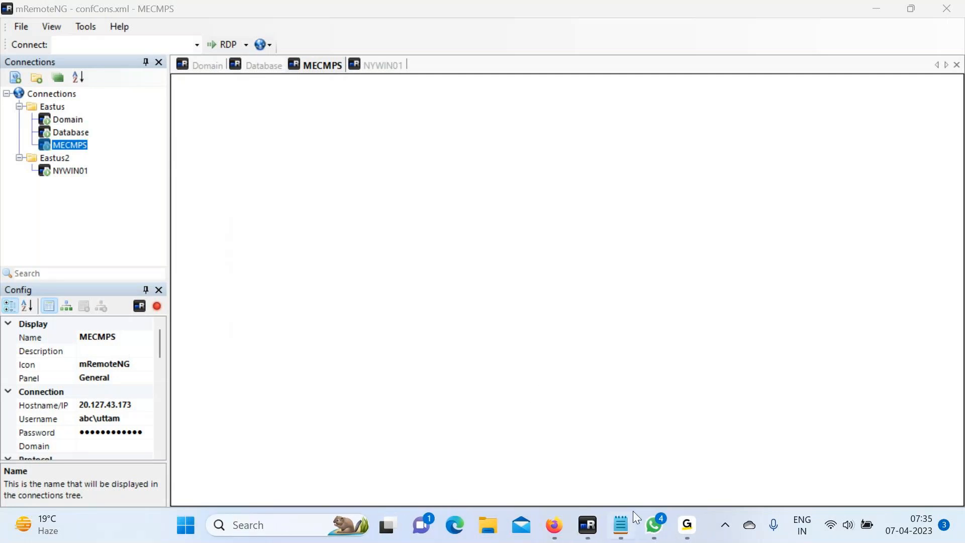
click(625, 529)
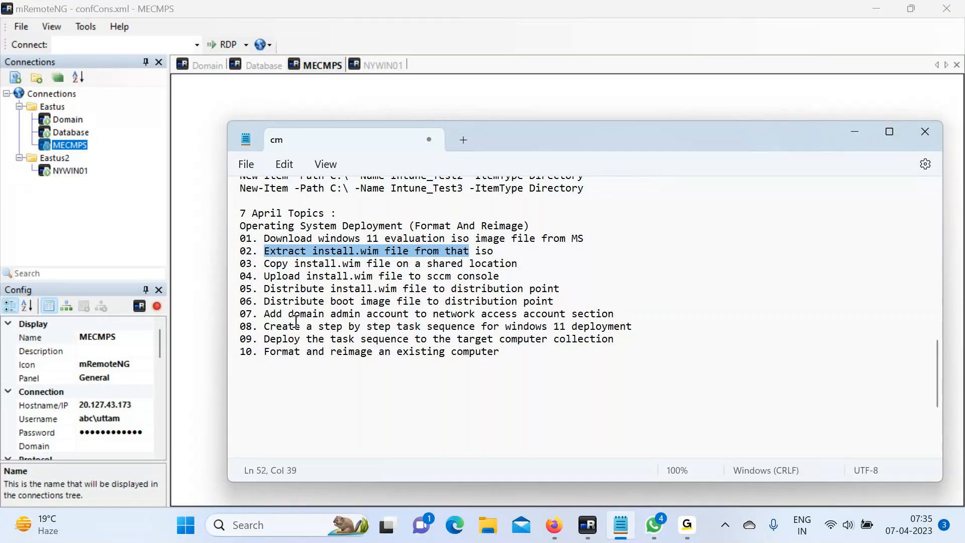
click(286, 301)
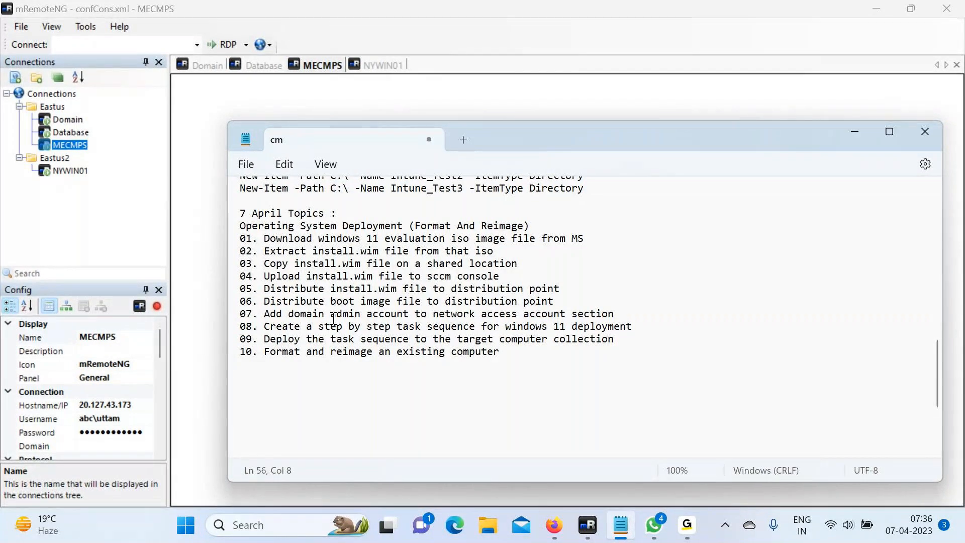
click(200, 190)
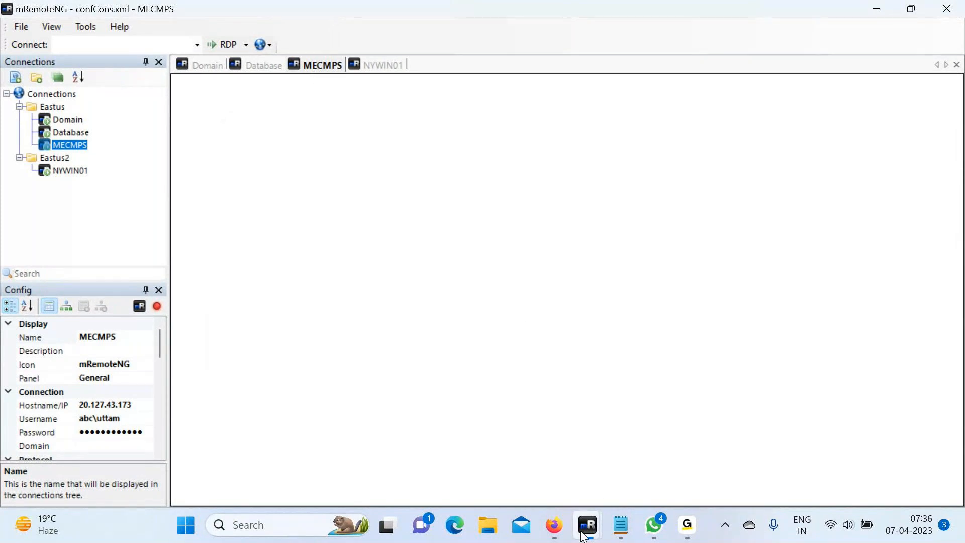
Return to the MECMPS session and show Configuration Manager's Administration workspace overview.
mouse_move(587, 525)
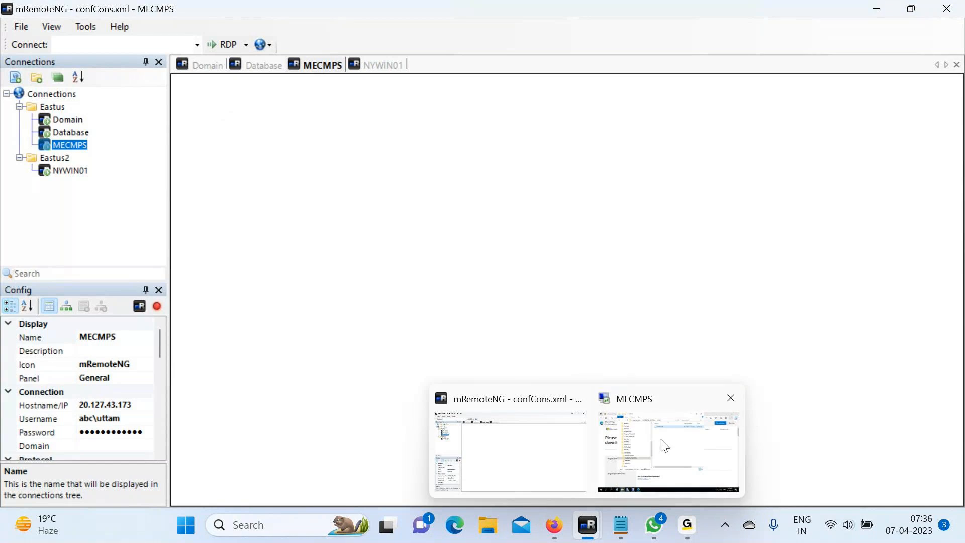
click(674, 433)
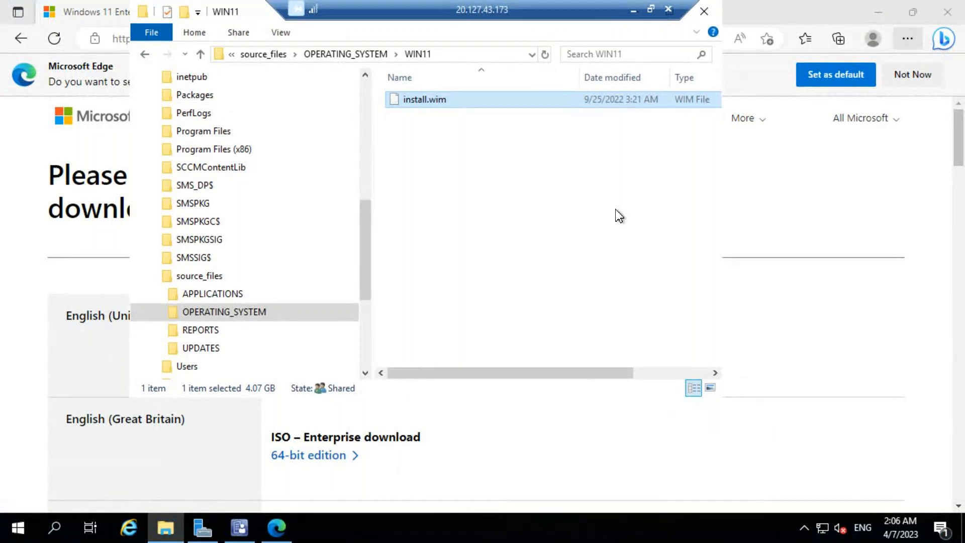
click(237, 528)
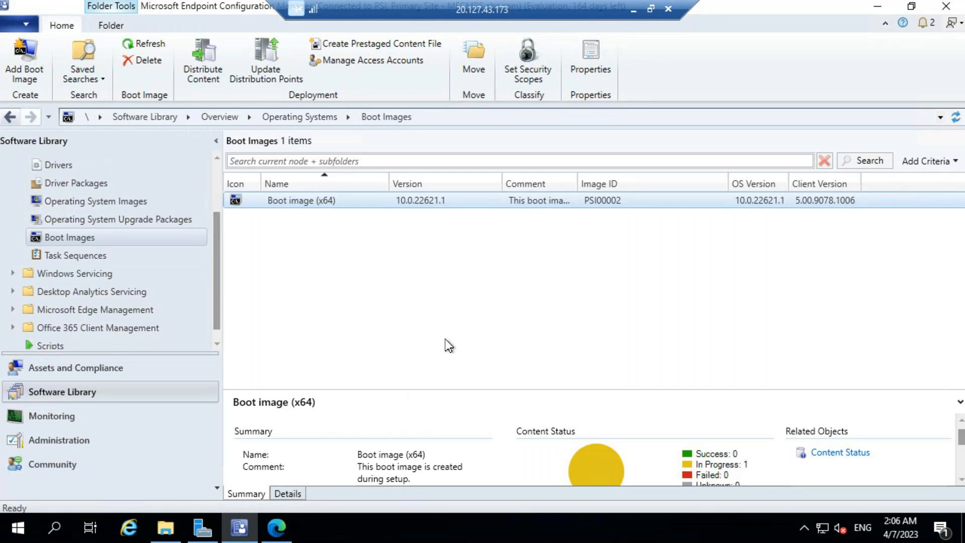
click(72, 441)
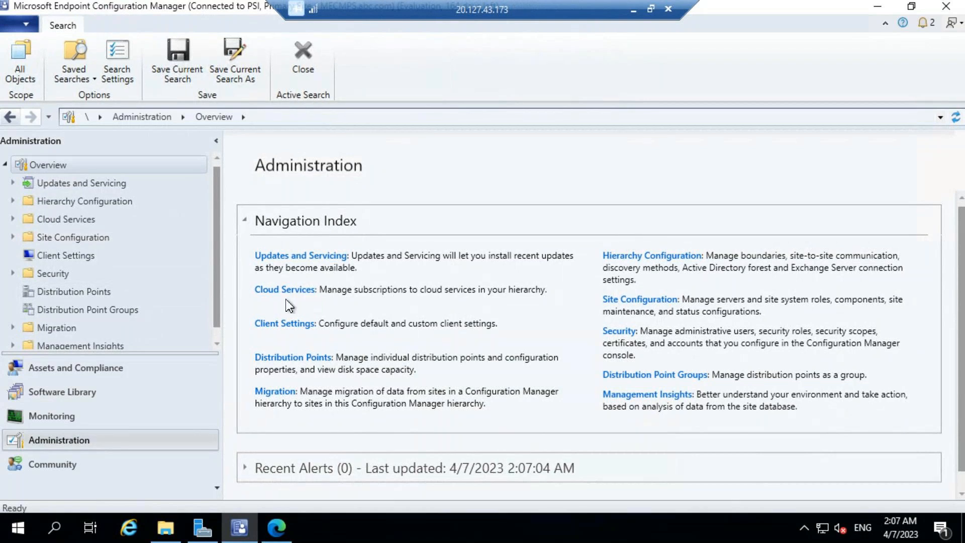
Under Site Configuration > Sites, bring up Configure Site Components for PSI - Primary Site.
click(19, 240)
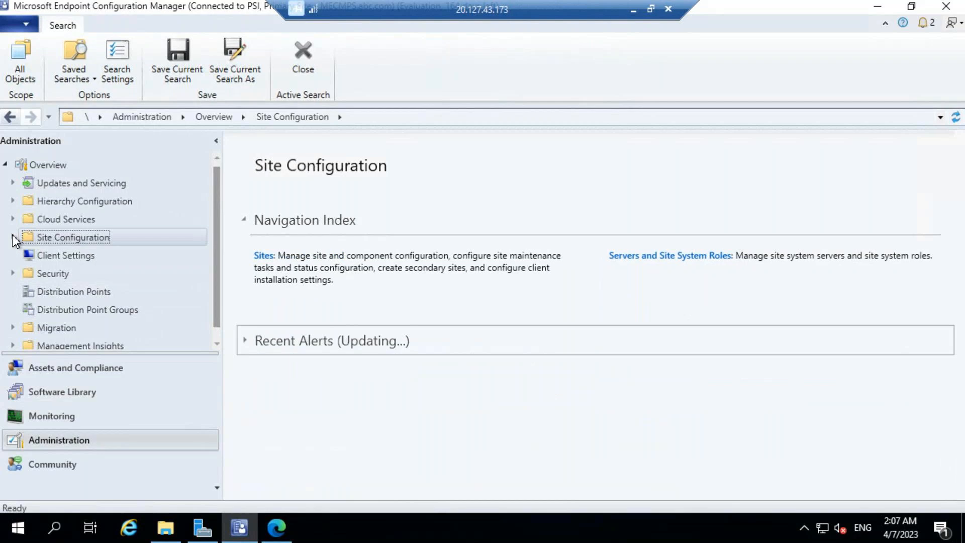
click(13, 236)
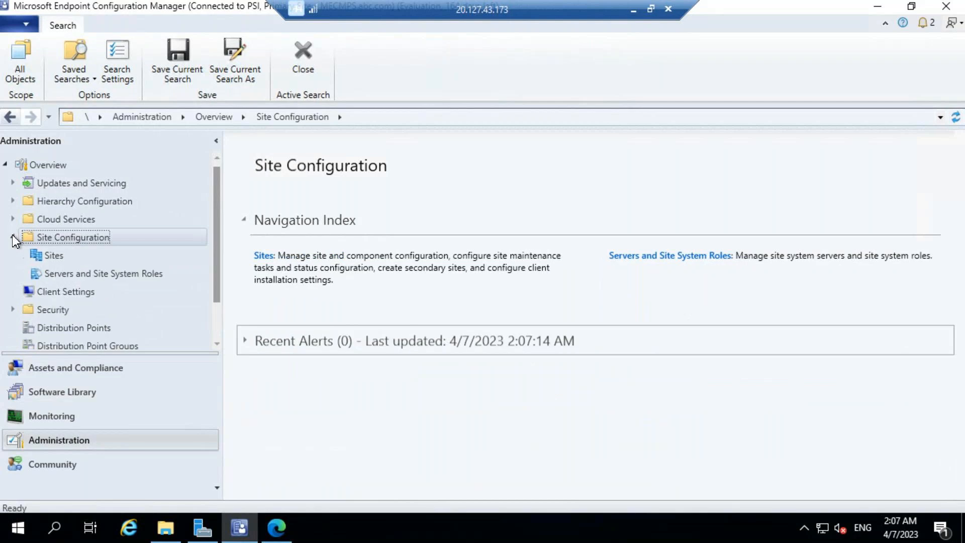
click(70, 275)
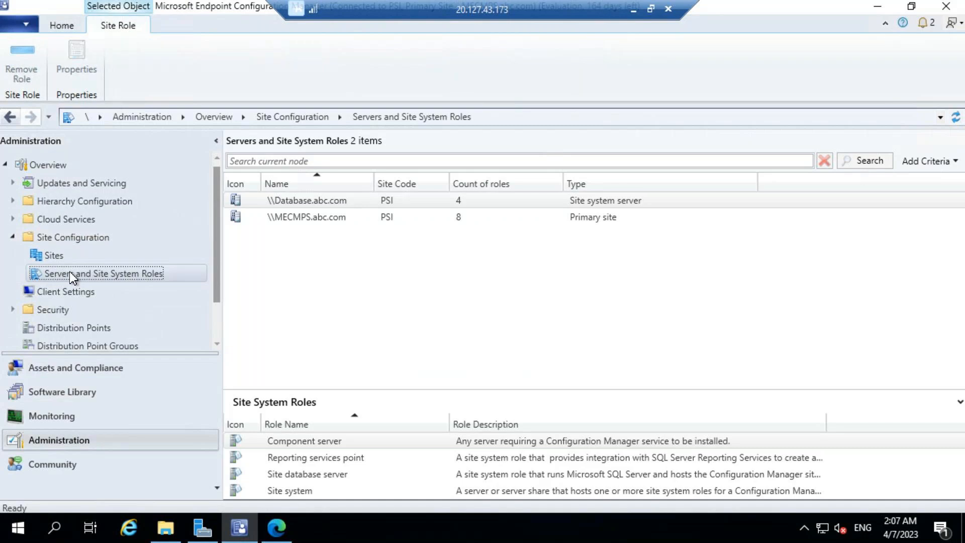
click(59, 256)
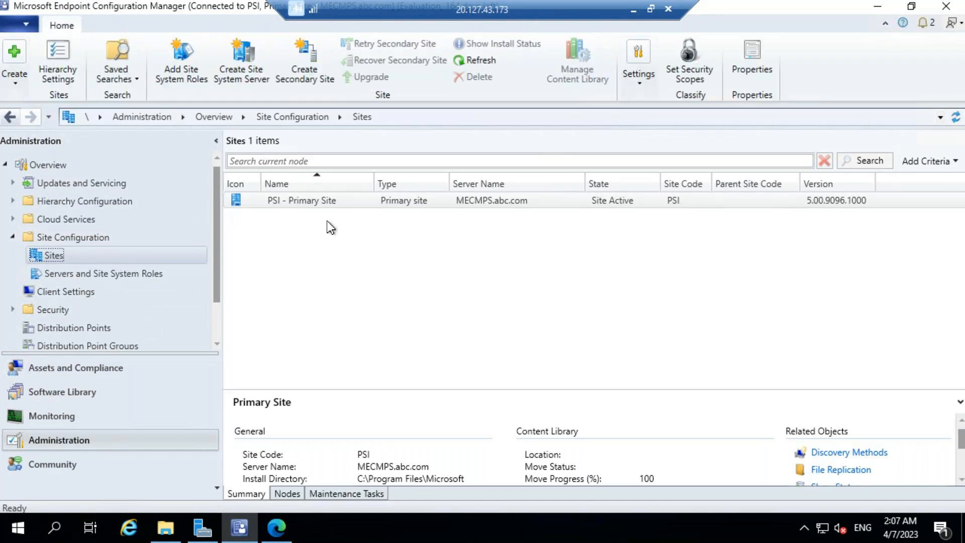
click(370, 203)
right_click(387, 201)
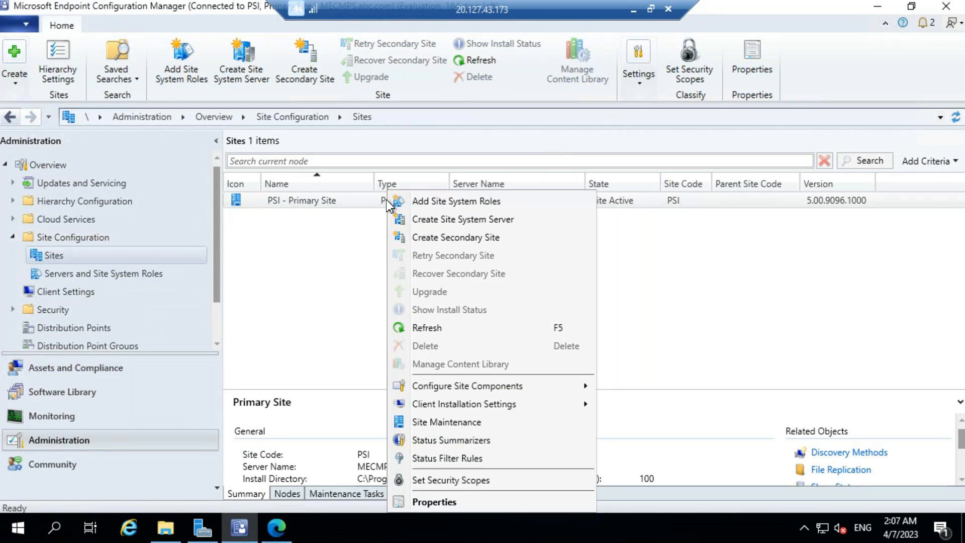
mouse_move(486, 390)
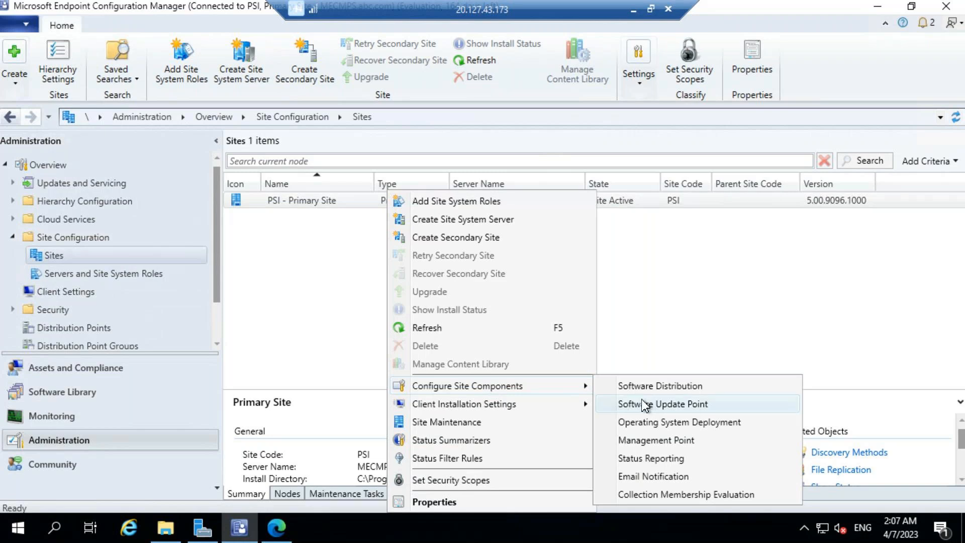
In Software Distribution properties, set Network Access Account to 'Specify the account that accesses network locations'.
click(647, 387)
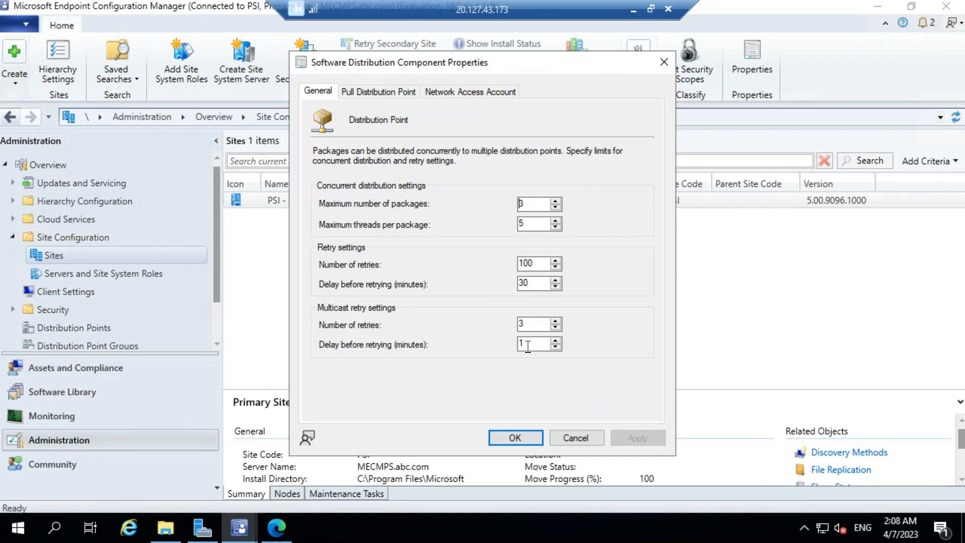
click(481, 92)
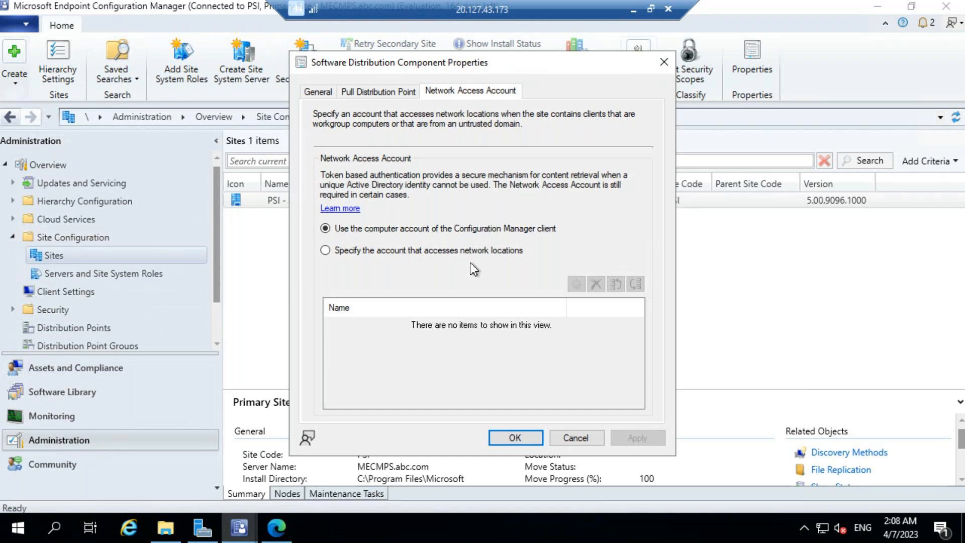
click(335, 254)
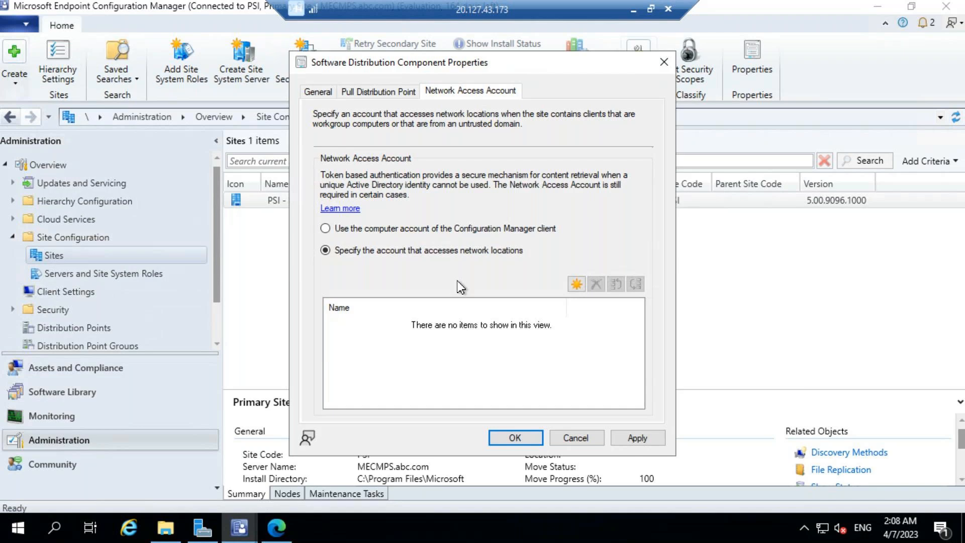
Add an existing domain user as the Network Access Account and apply the settings.
click(575, 284)
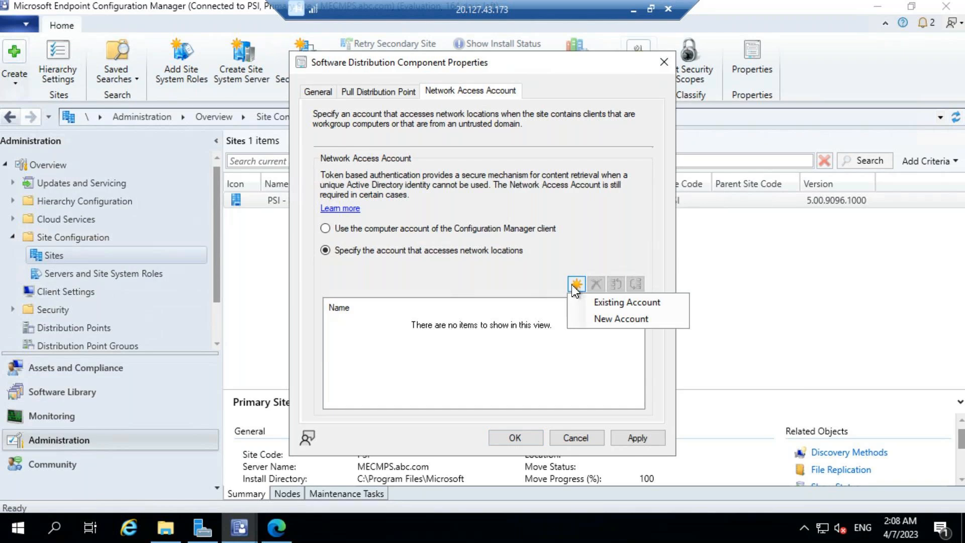
click(602, 304)
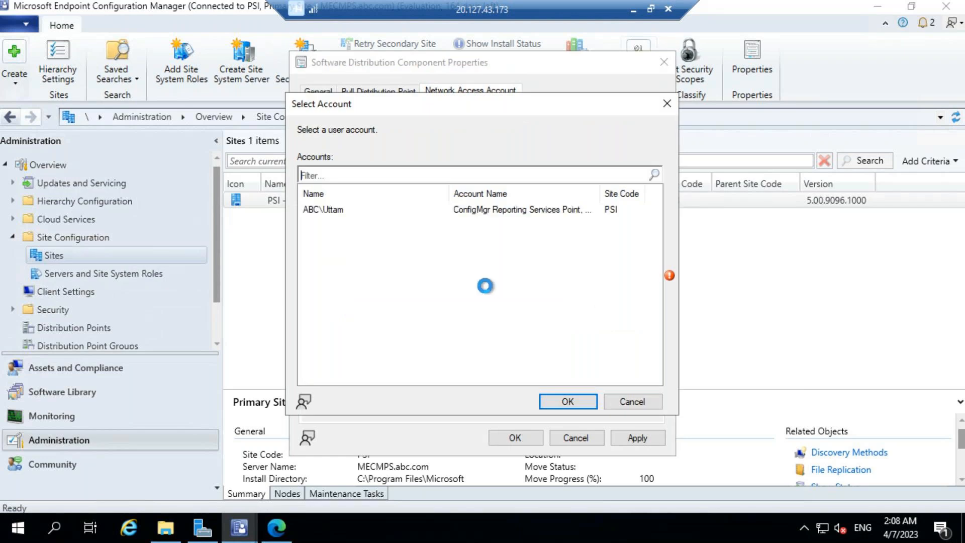
click(468, 211)
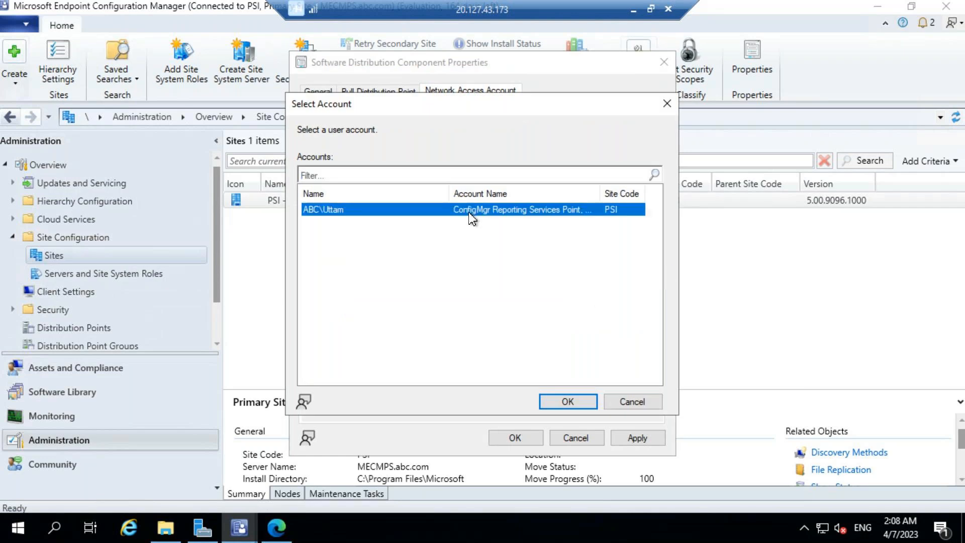
click(567, 401)
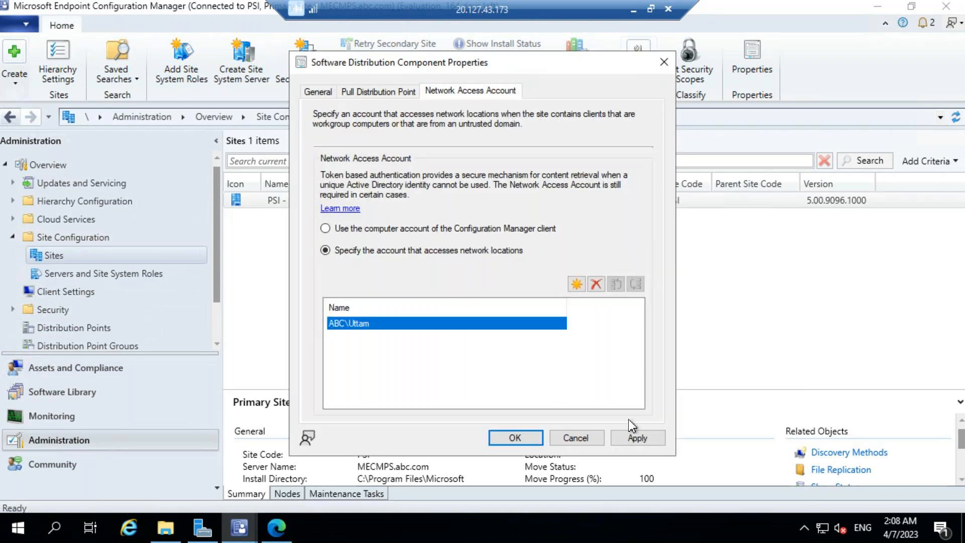
click(636, 438)
click(518, 438)
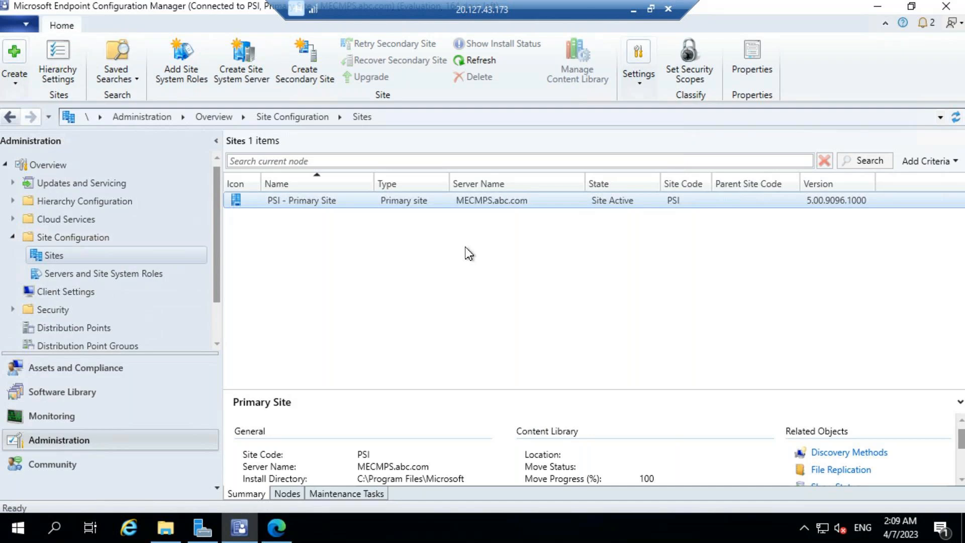
In Software Library, select Task Sequences and begin the Create Task Sequence action.
click(53, 393)
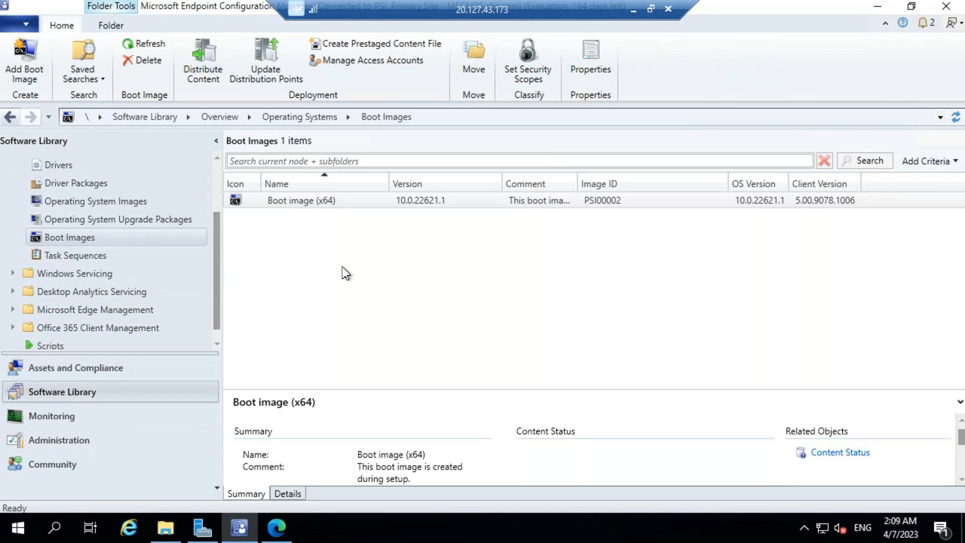
click(97, 256)
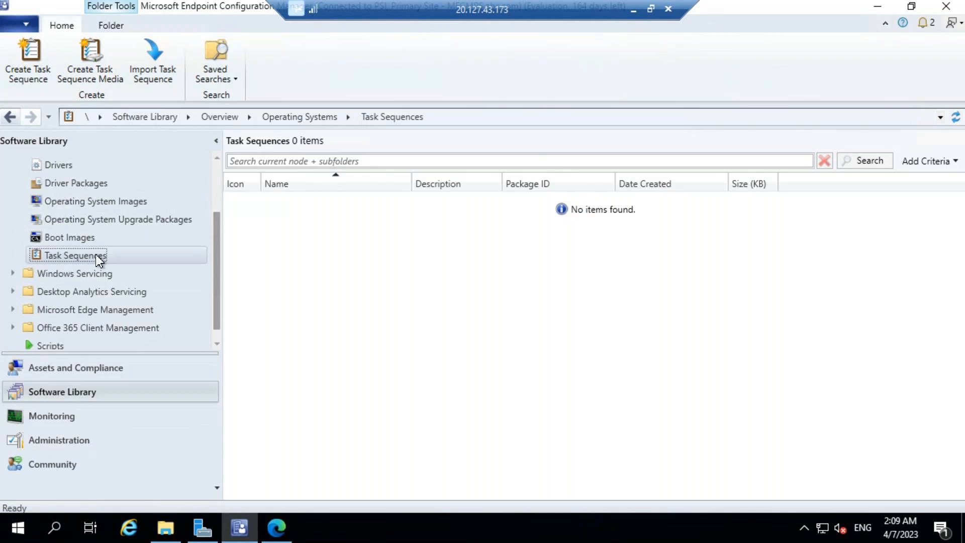
right_click(96, 255)
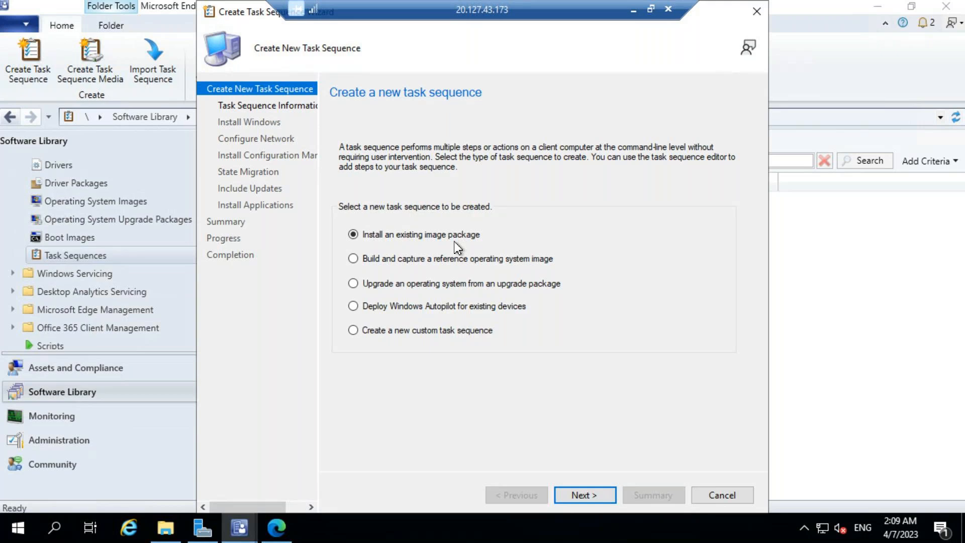
On the task sequence information page, name the task sequence 'WIN11(format and reimage)'.
click(583, 495)
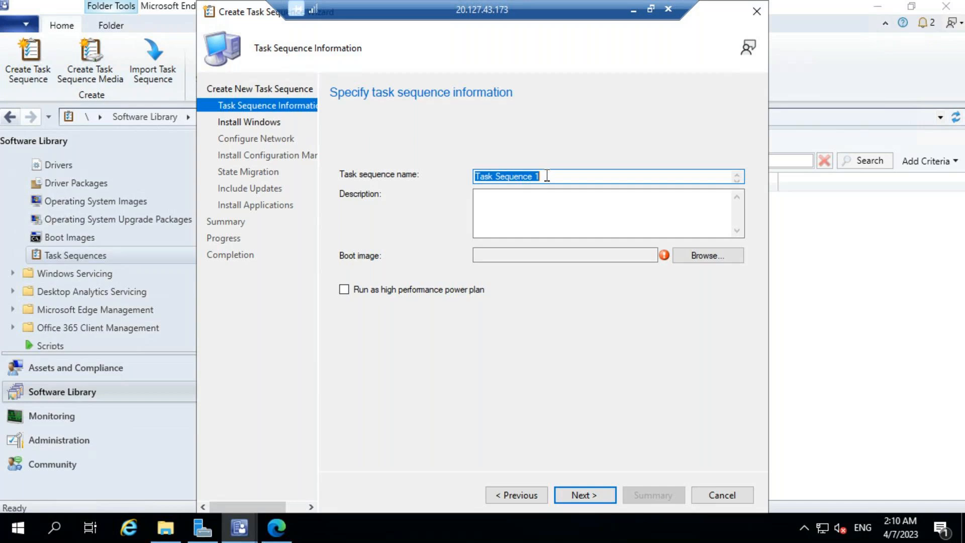
text(WINDOW)
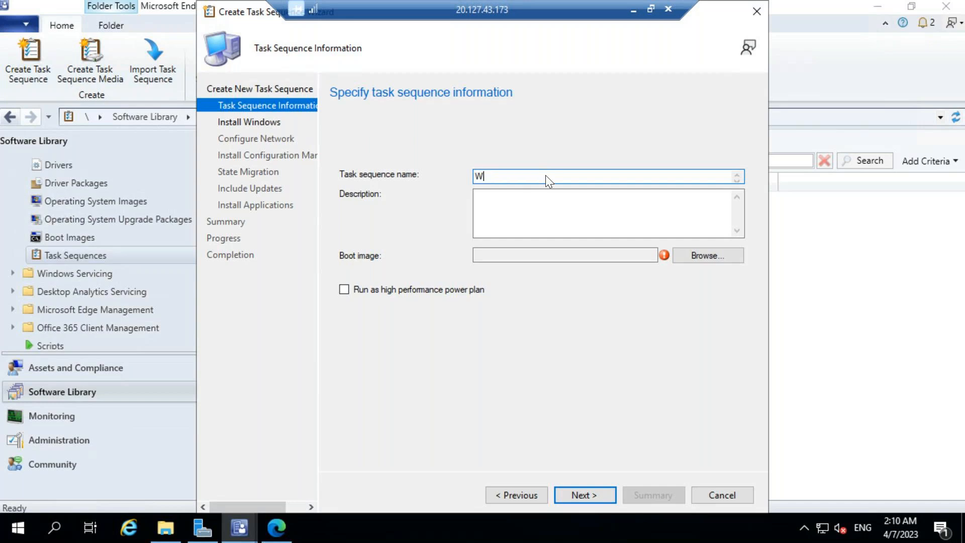
key(BackSpace)
key(BackSpace)
key(BackSpace)
text(11)
text((format and reimage)
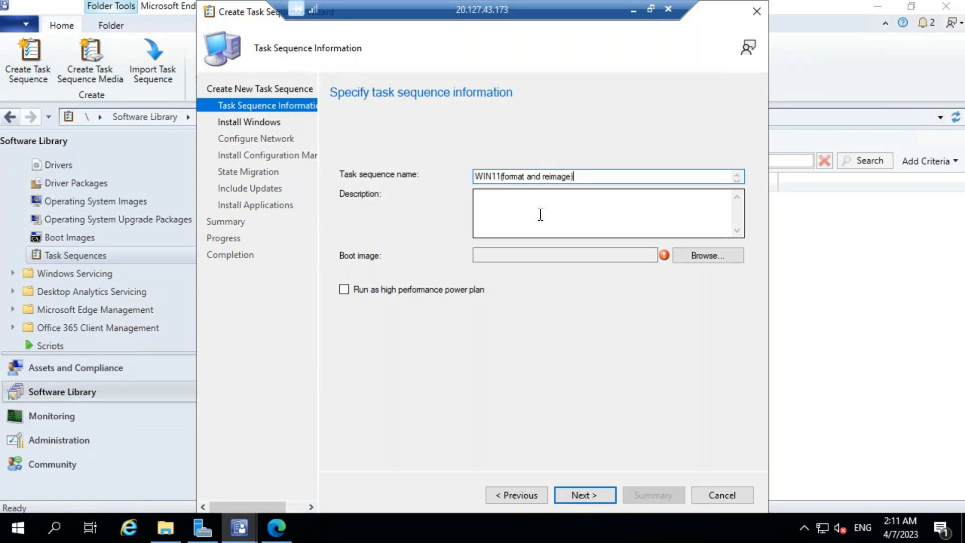
click(686, 261)
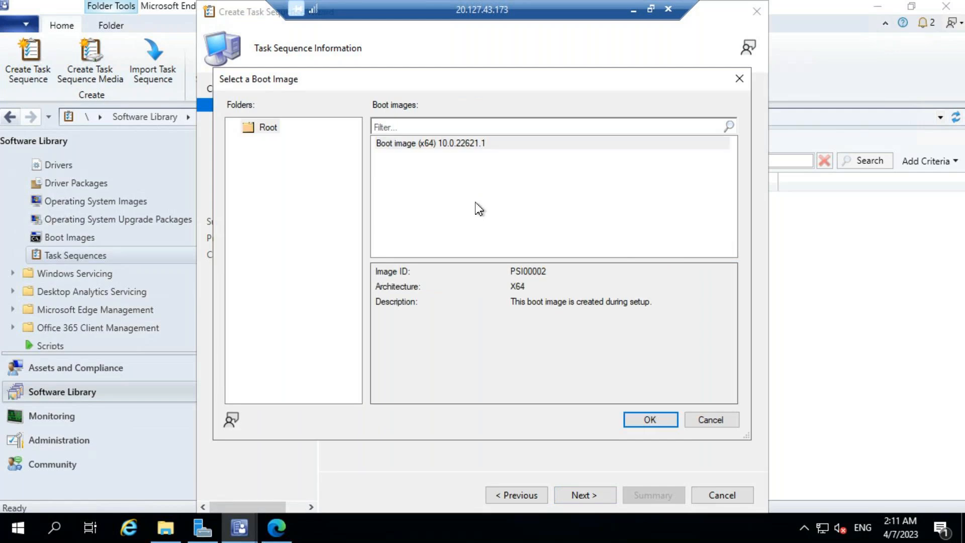
Use Boot image (x64) 10.0.22621.1 for the task sequence and advance to the Install Windows page.
click(434, 145)
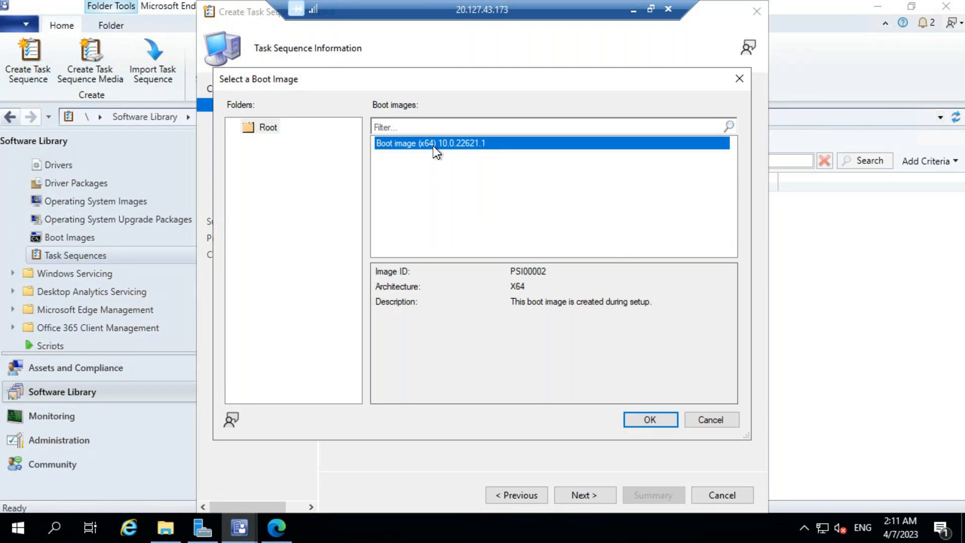
click(639, 426)
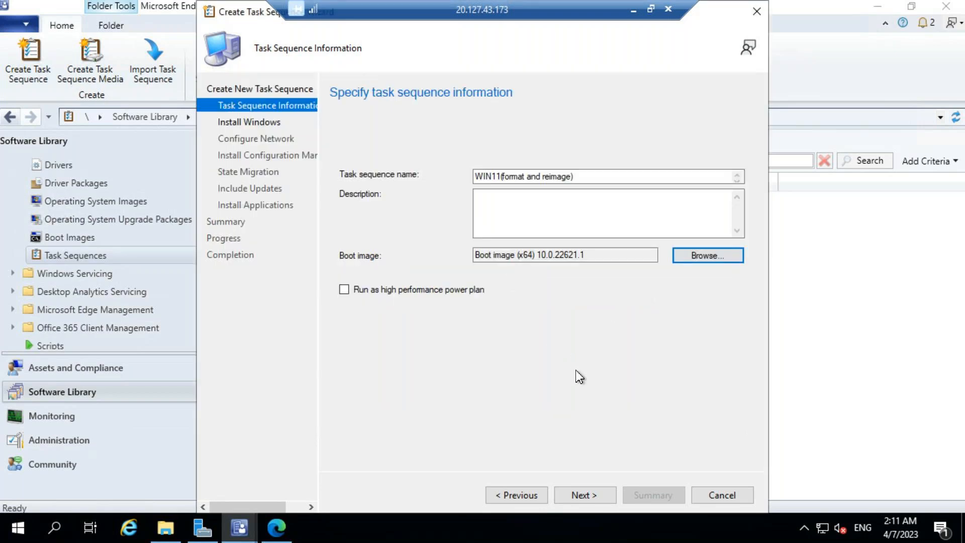
click(587, 496)
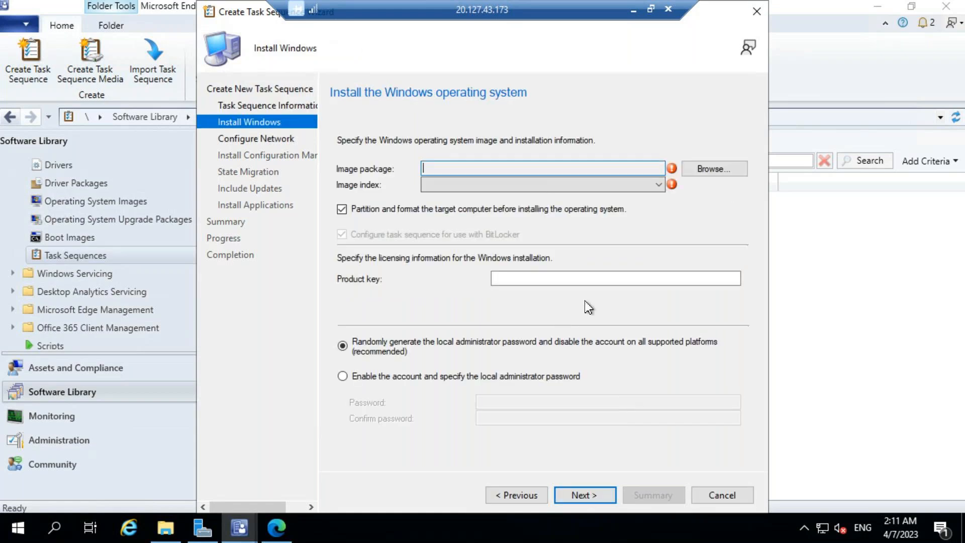
Pick the 1-Windows-11-Enterprise-Evaluation.wim en-US image package and turn off BitLocker configuration.
click(699, 172)
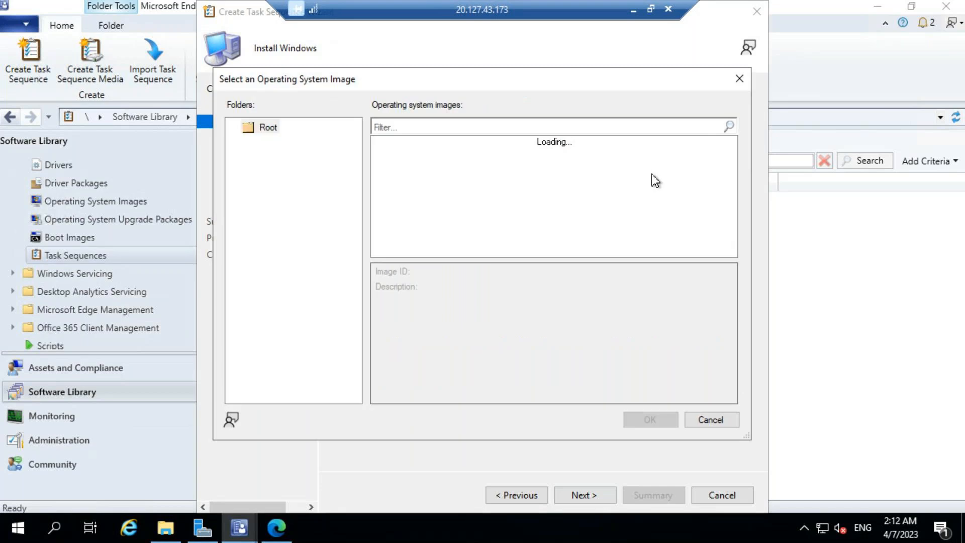
click(514, 146)
click(605, 321)
key(Return)
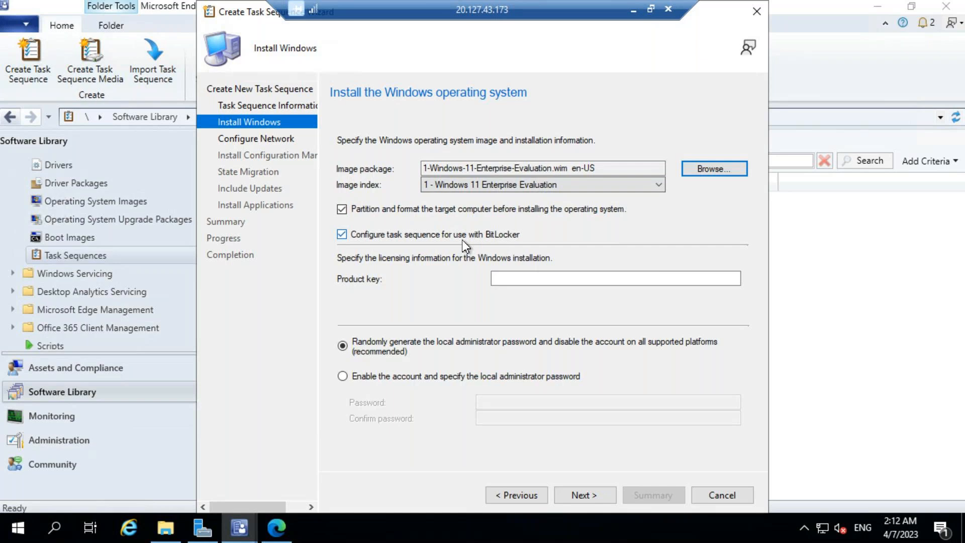
click(342, 235)
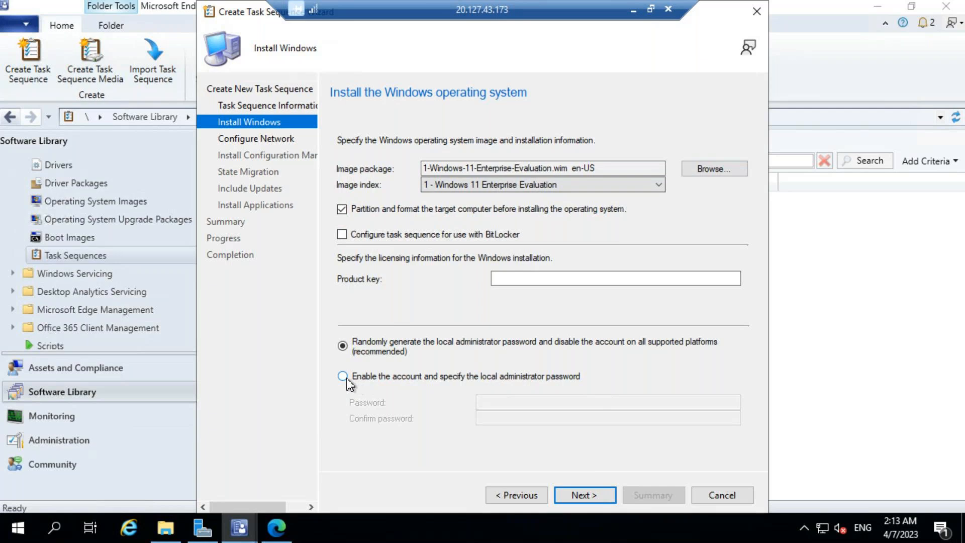
Enable the local administrator account, then enter and confirm its password.
click(347, 380)
click(491, 403)
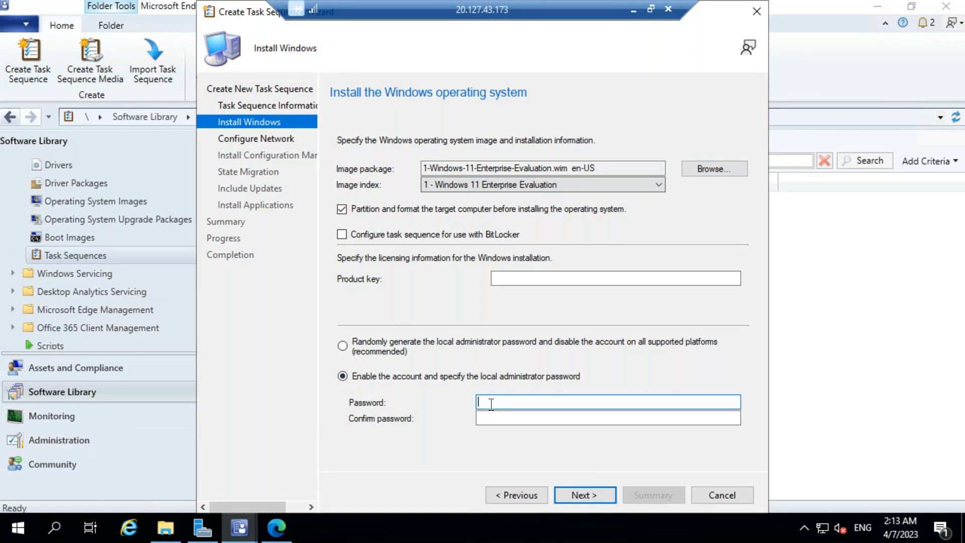
text(••••••••••••)
key(Tab)
text(••)
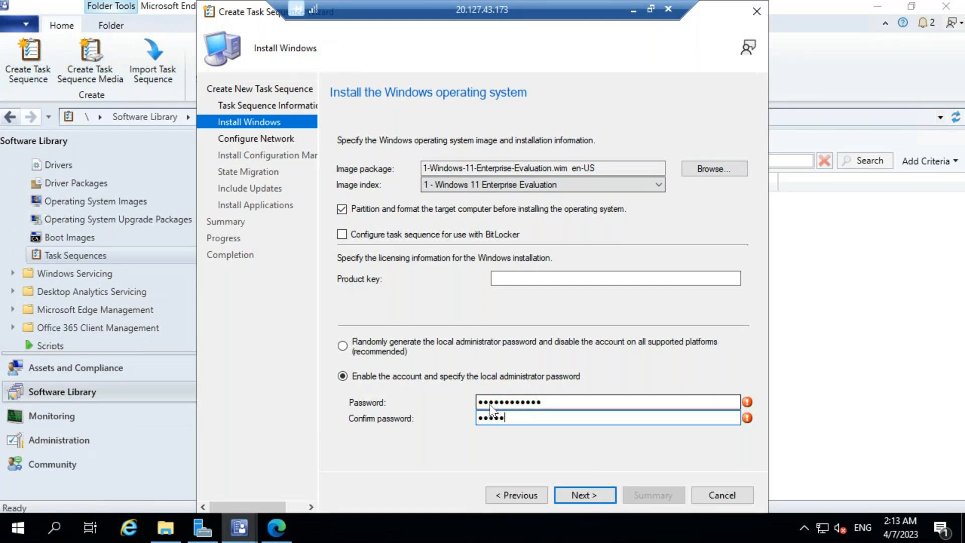
text(•••••••••••)
On network settings, choose Join a domain and select abc.com as the domain.
click(581, 497)
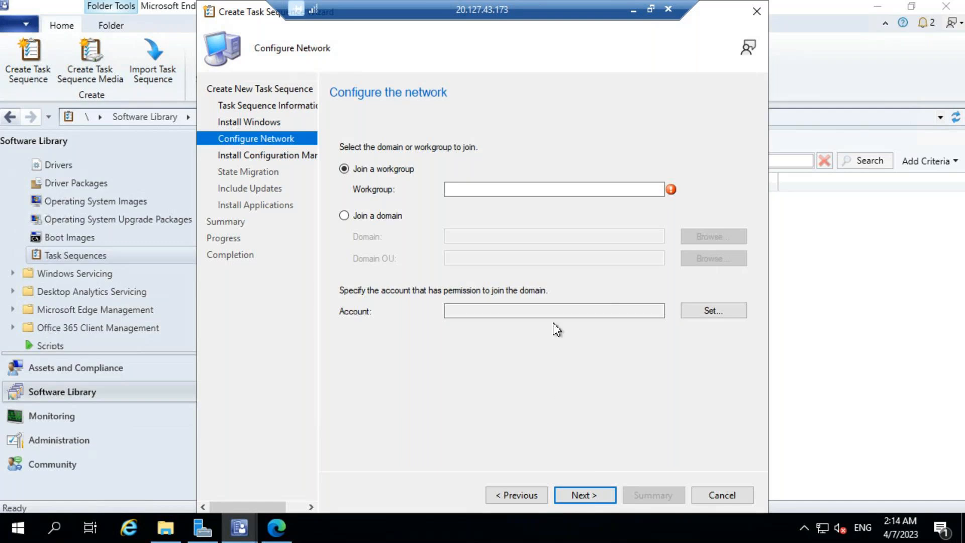
click(490, 193)
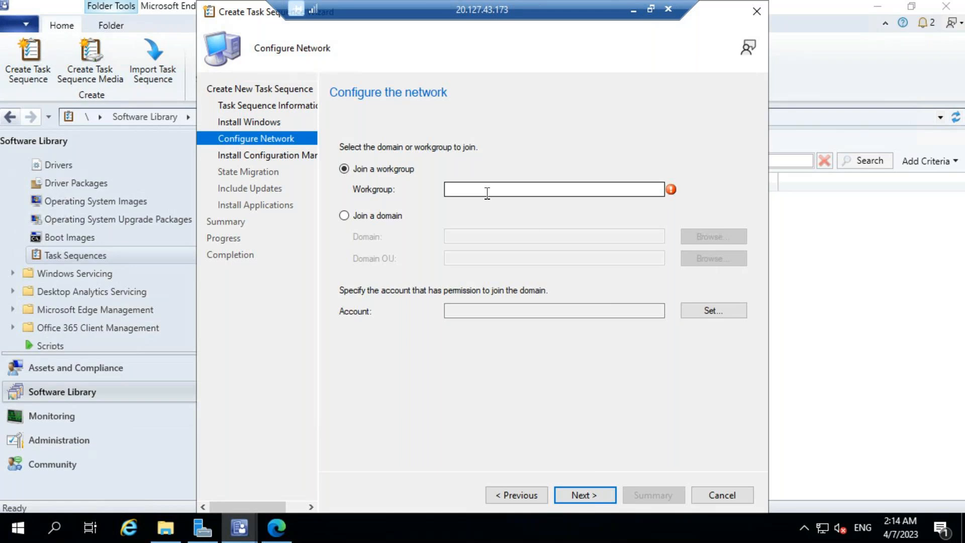
click(344, 216)
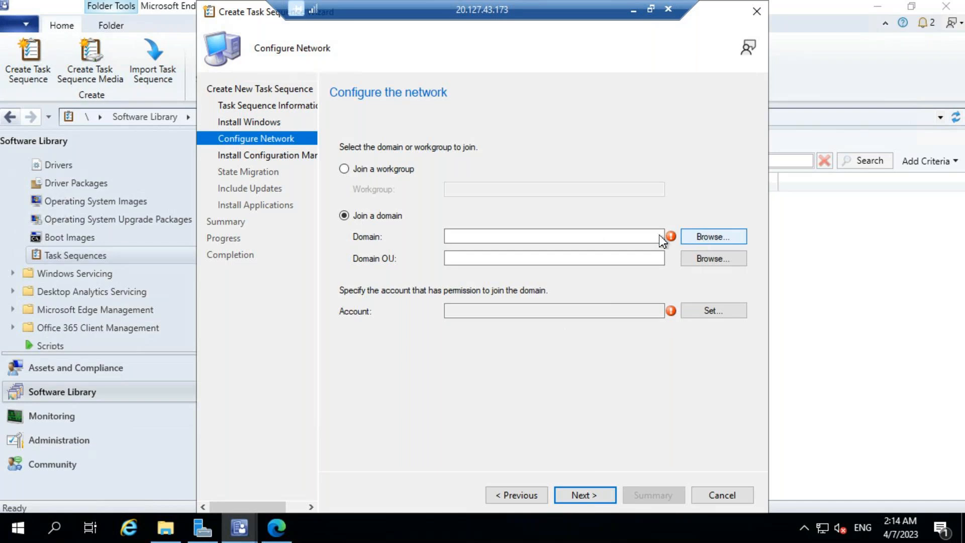
click(692, 240)
click(407, 209)
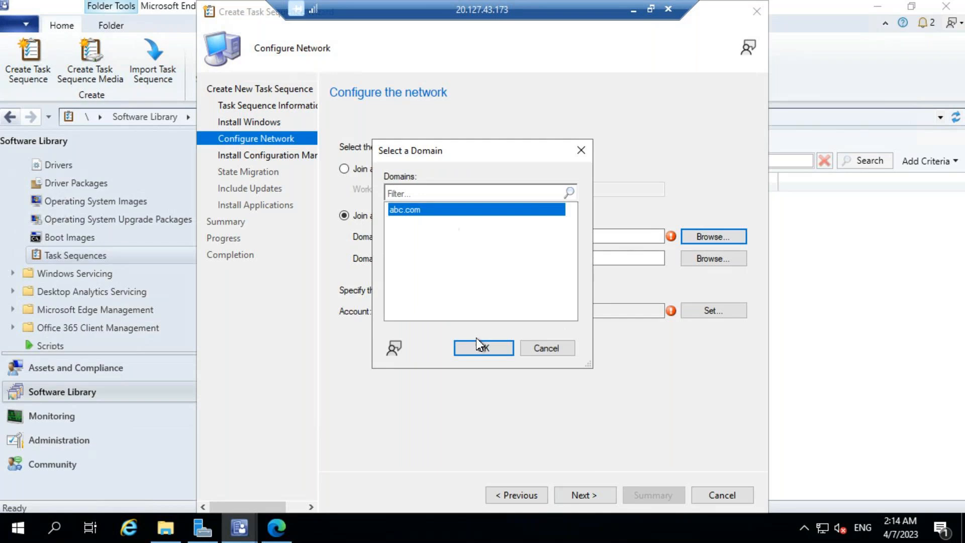
click(478, 349)
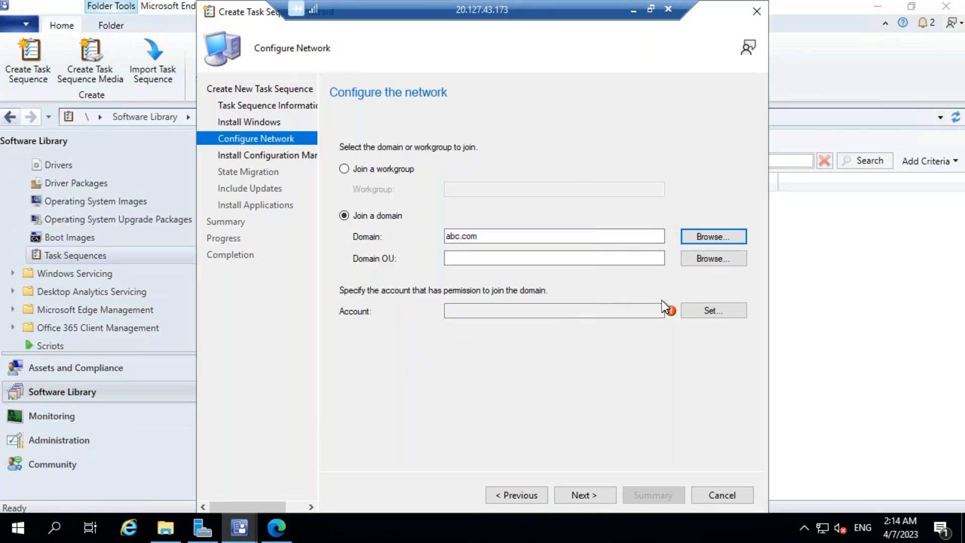
Set the domain OU to the Delhi container.
click(706, 320)
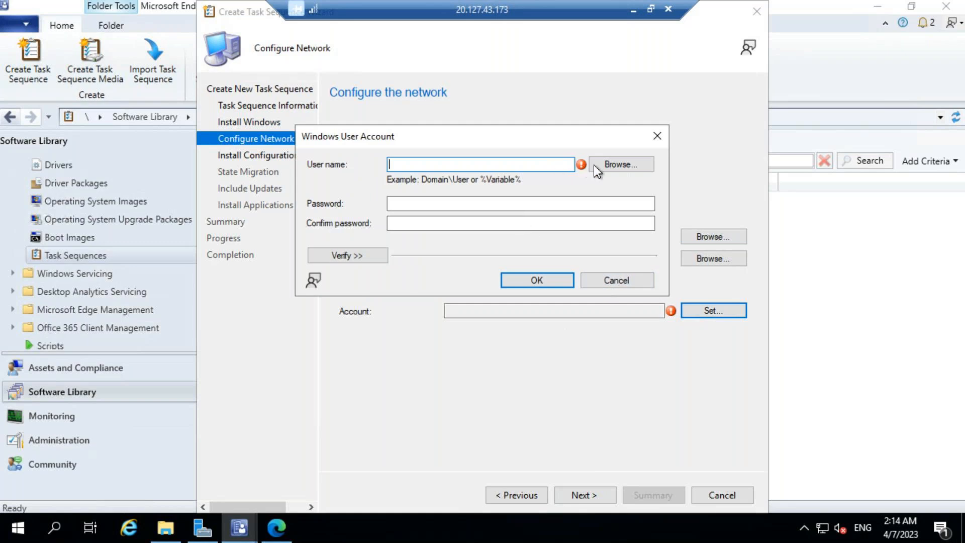
click(653, 139)
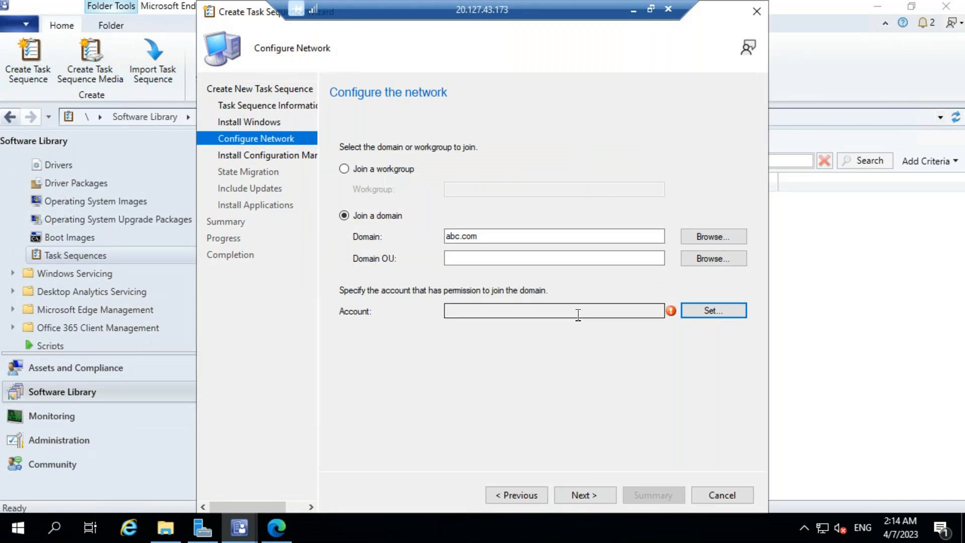
click(693, 260)
click(693, 260)
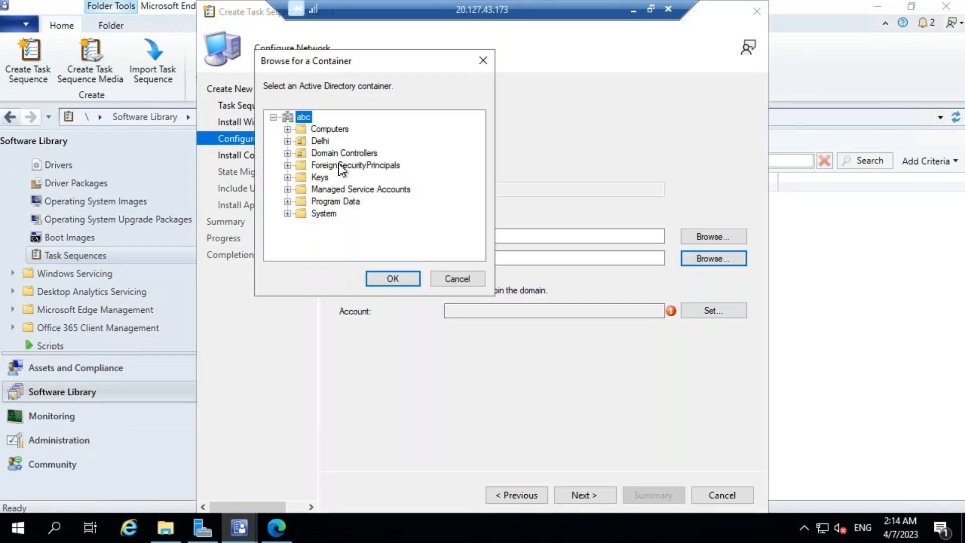
click(316, 142)
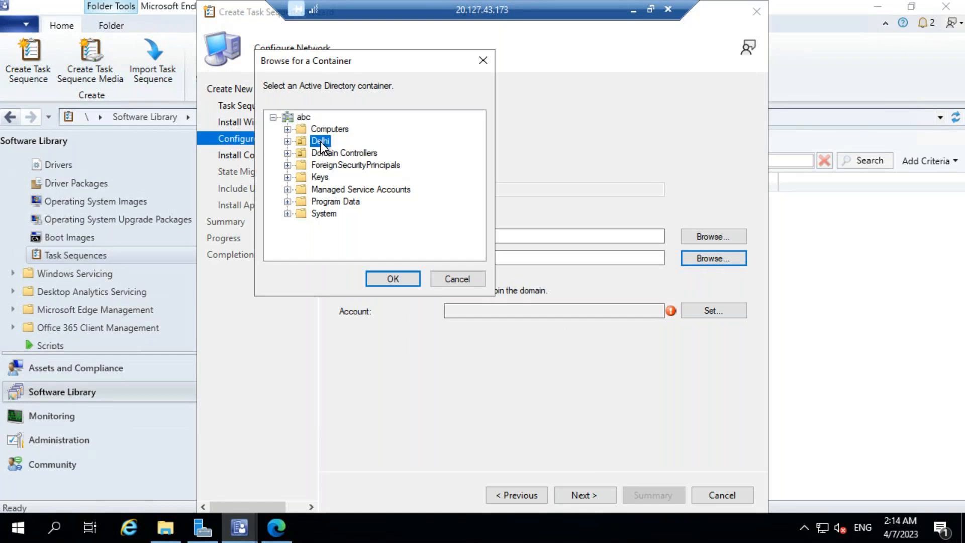
click(397, 279)
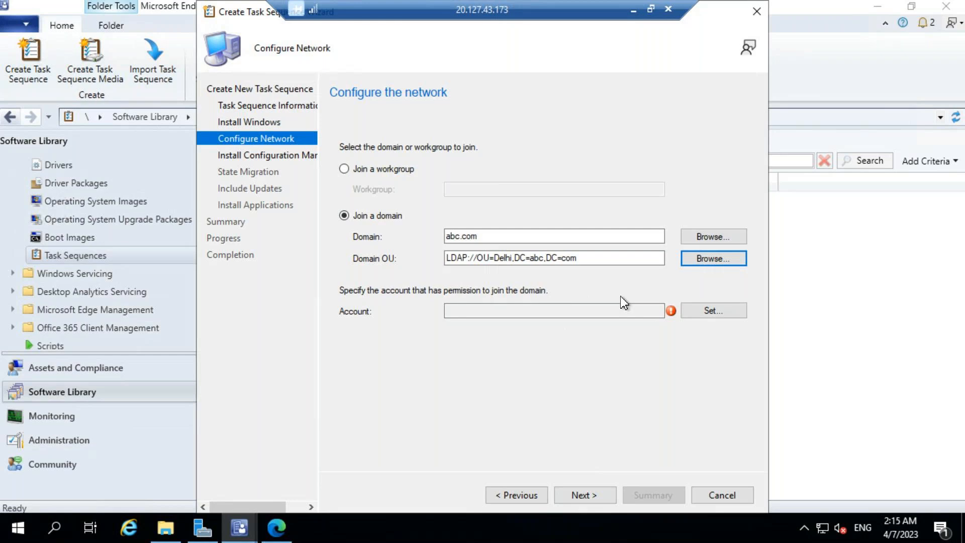
click(691, 314)
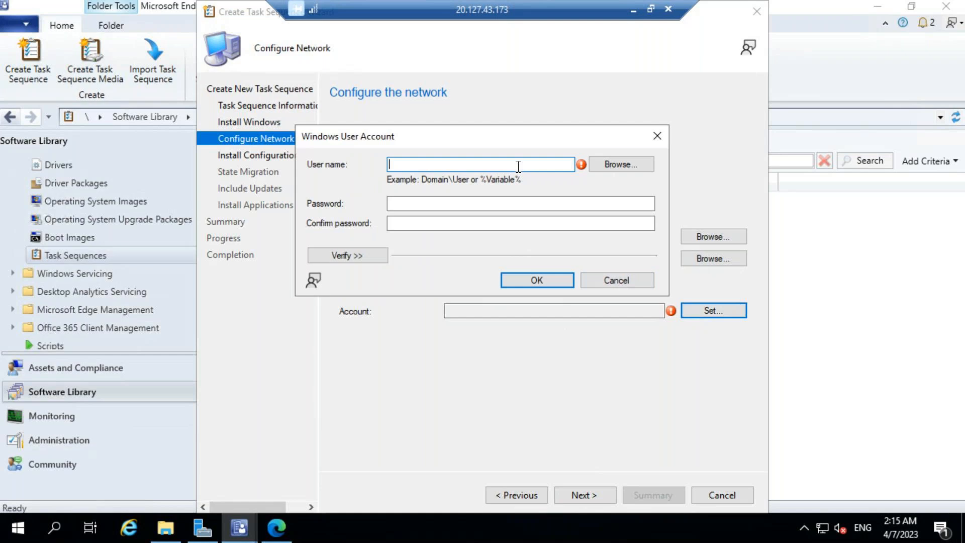
Set the domain join account to the resolved directory user and enter its password.
click(615, 168)
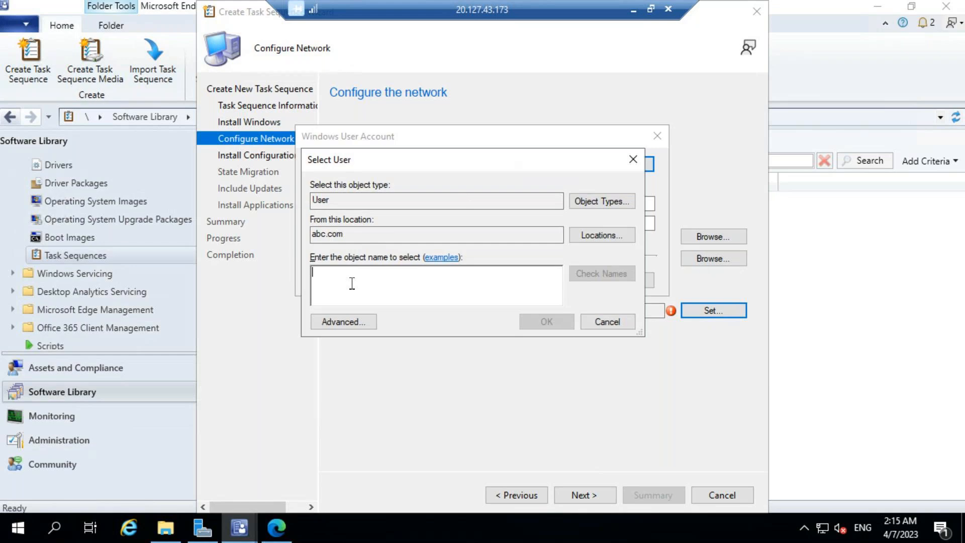
text(u)
key(BackSpace)
text(uttam)
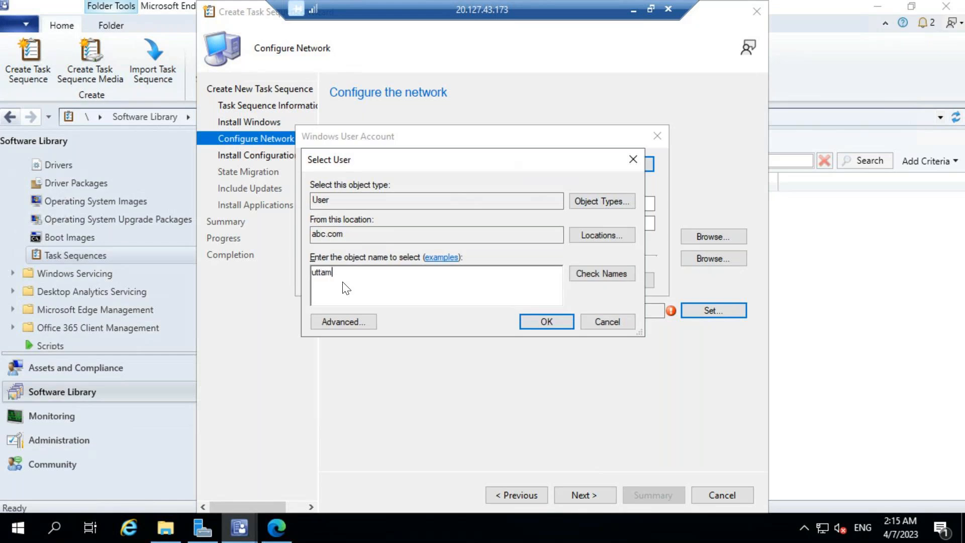
click(587, 274)
click(532, 328)
click(416, 204)
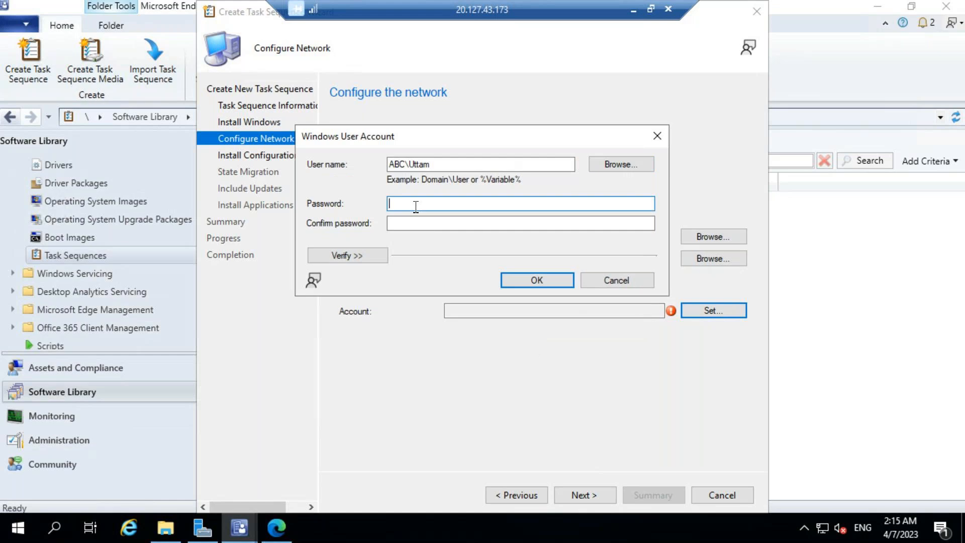
text(•••••)
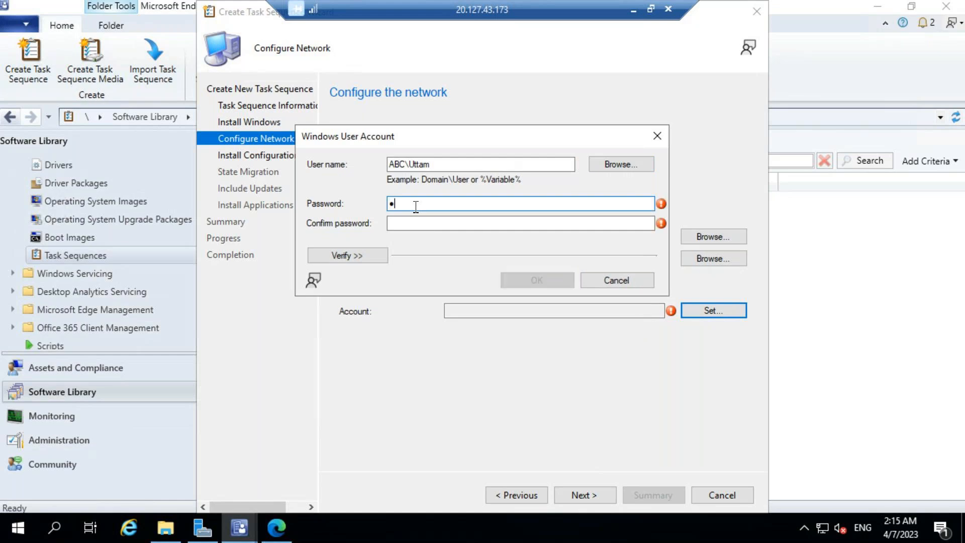
text(•••••••)
key(Tab)
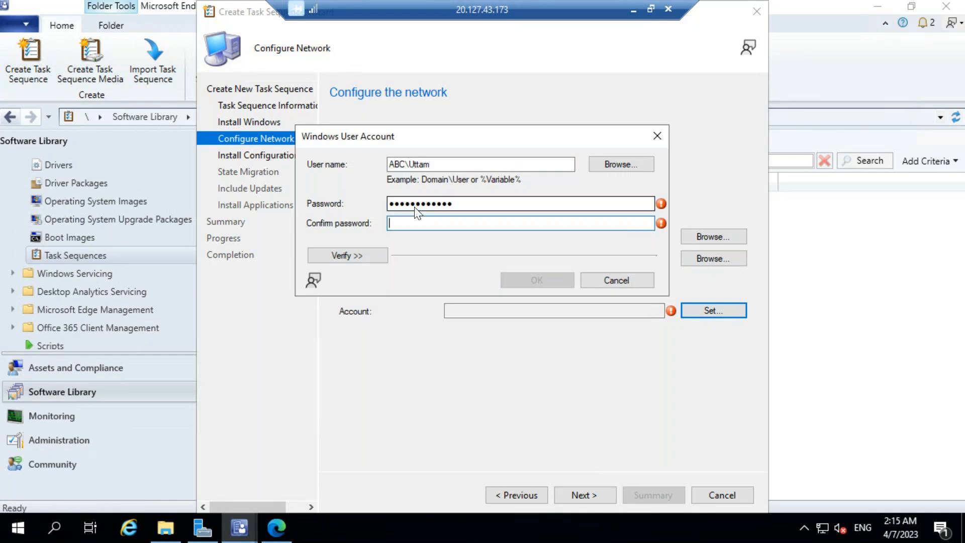
text(••••••••••••)
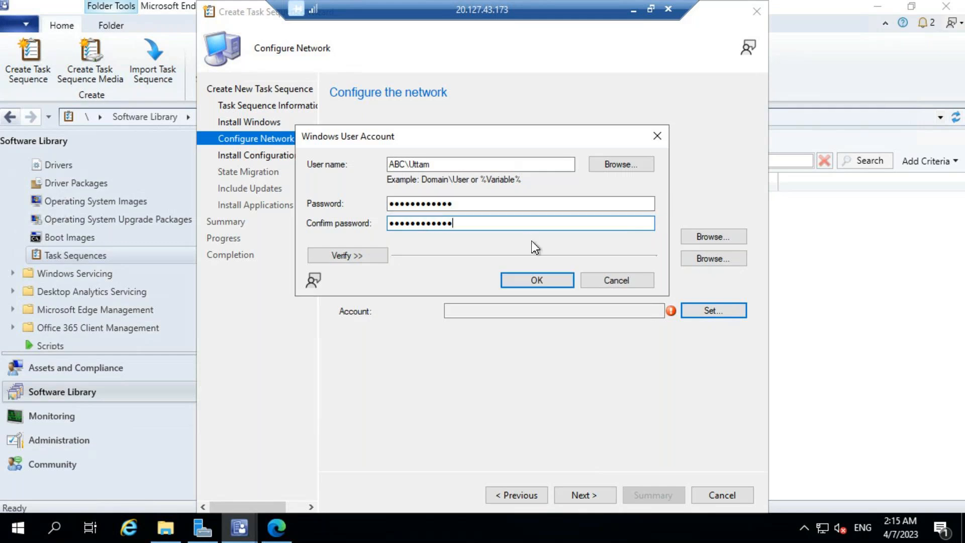
click(526, 279)
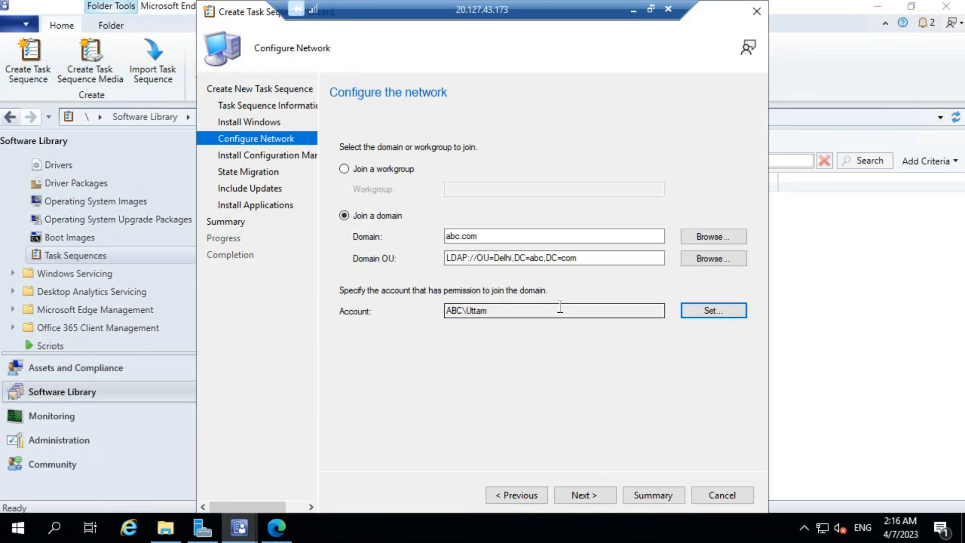
click(580, 496)
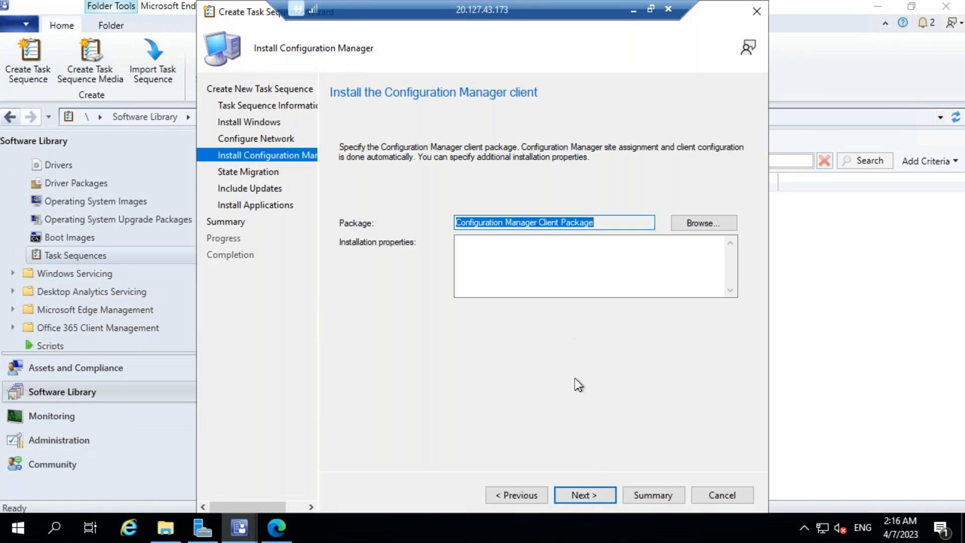
Keep the default client package and disable capturing user, network and Windows settings.
click(592, 495)
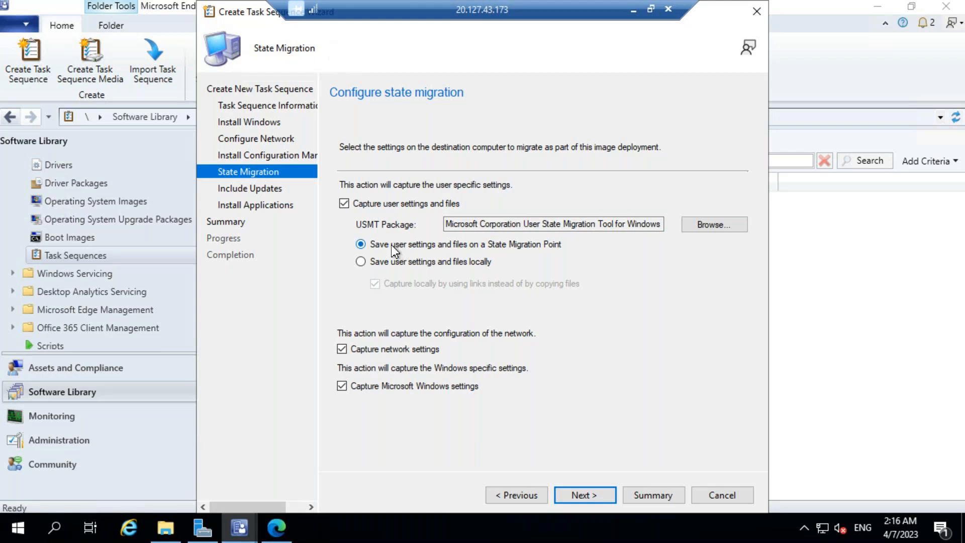
click(344, 204)
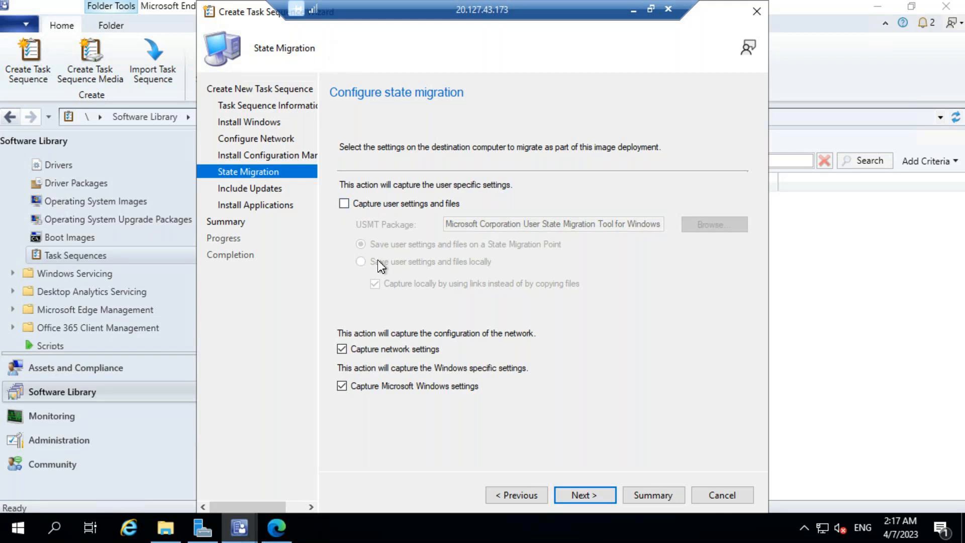
click(342, 350)
click(342, 386)
click(586, 491)
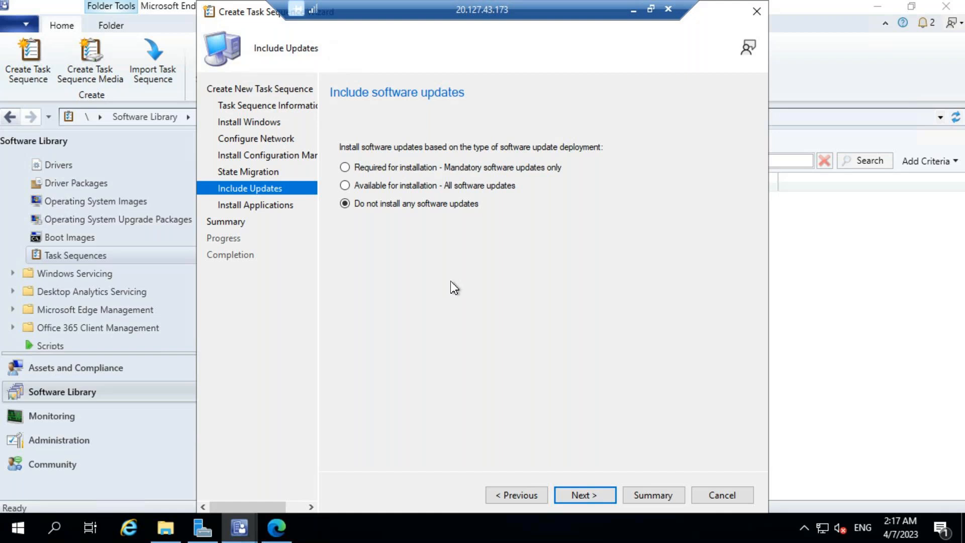
Leave 'Do not install any software updates' selected and continue to Install Applications.
click(588, 496)
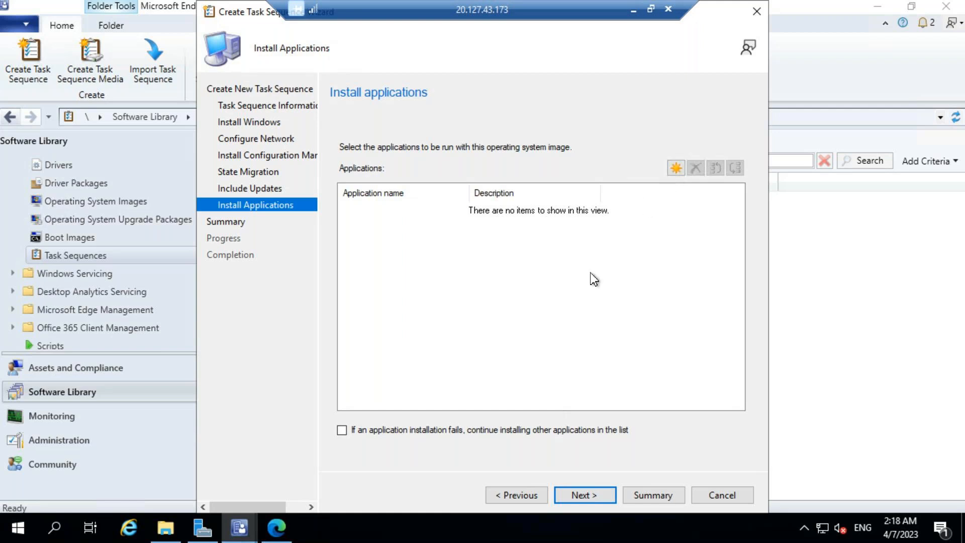
Add Google Chrome, Mozilla Firefox and notepad ++, continuing installs if one fails.
click(676, 169)
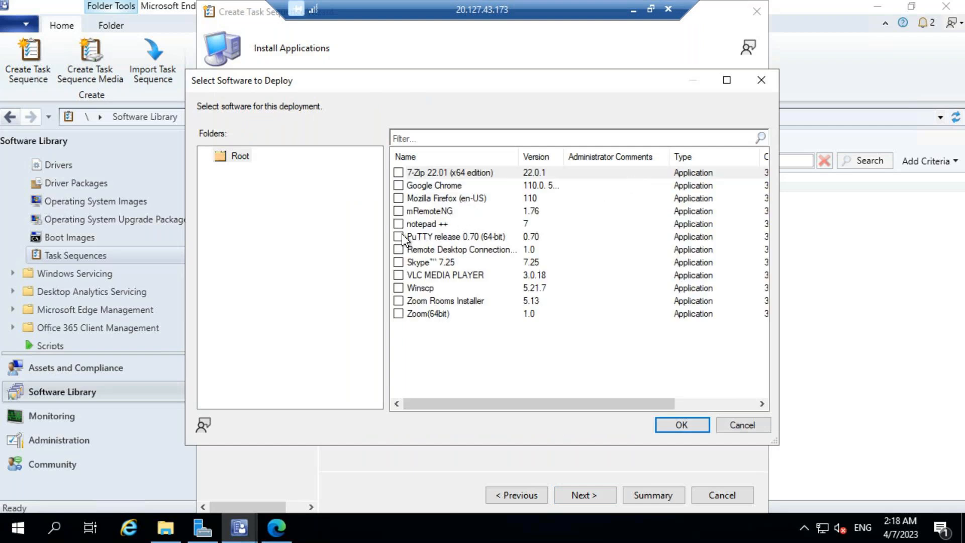
click(398, 186)
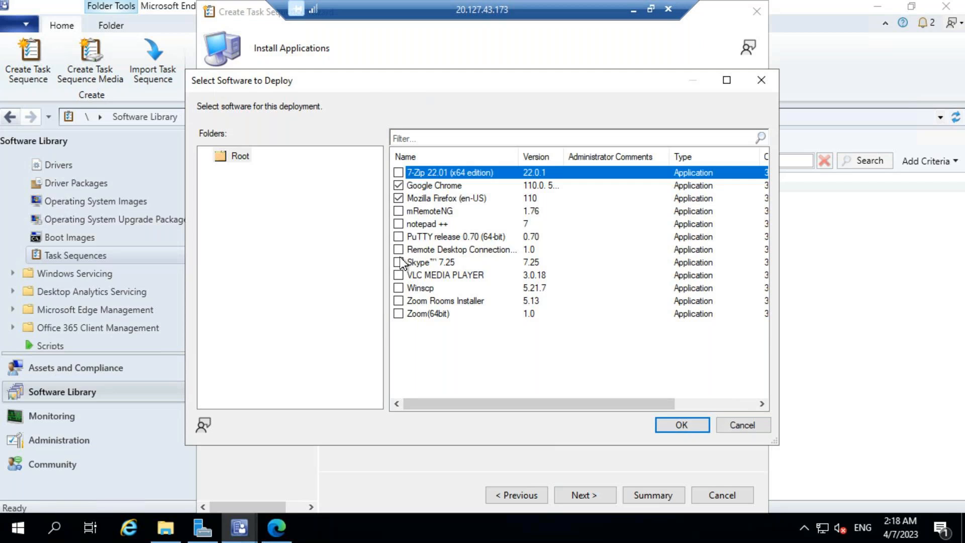
click(398, 224)
click(681, 425)
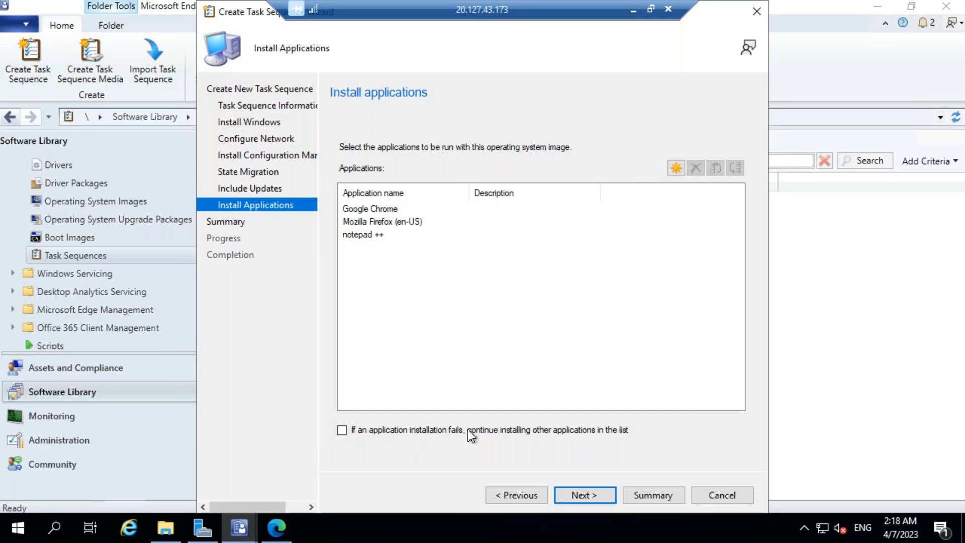
click(344, 432)
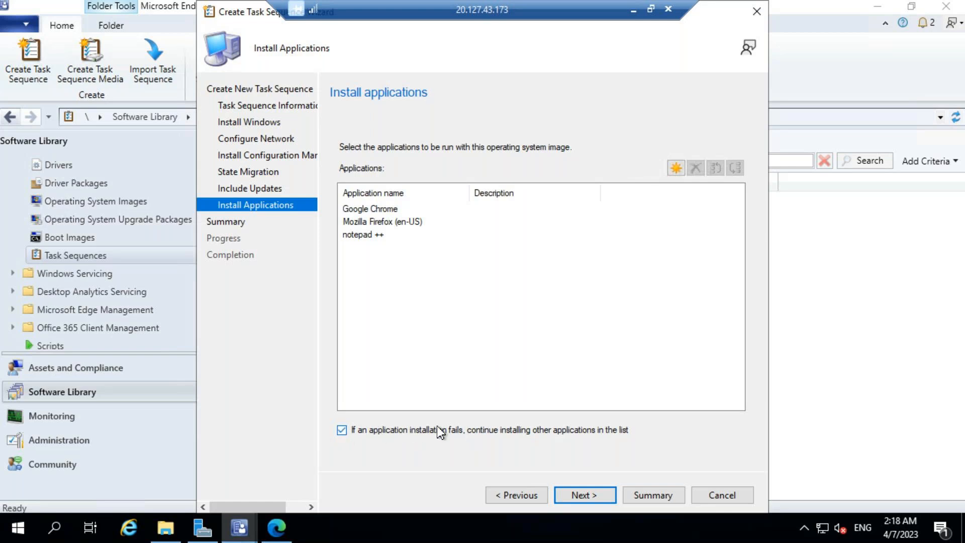
click(584, 495)
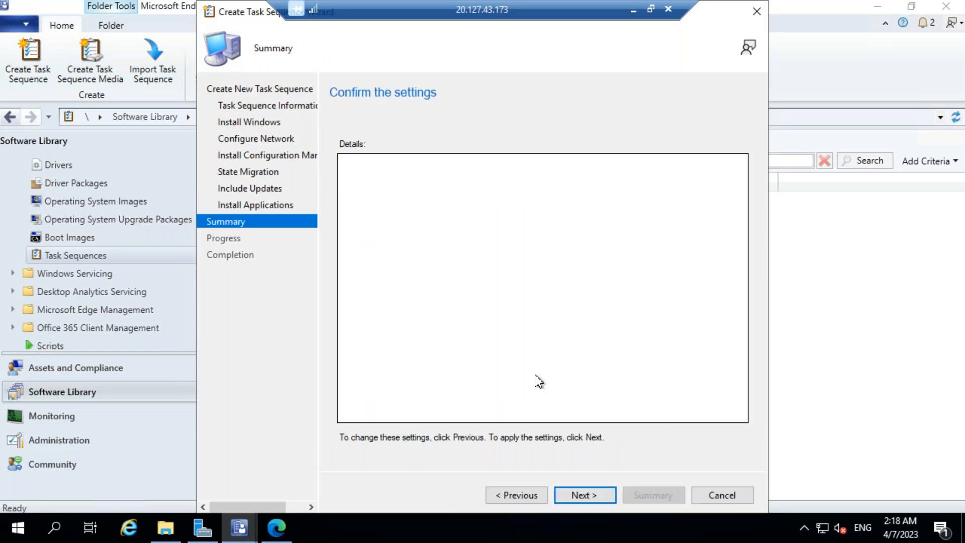
Create the task sequence, review the completion details, and close the wizard.
click(584, 495)
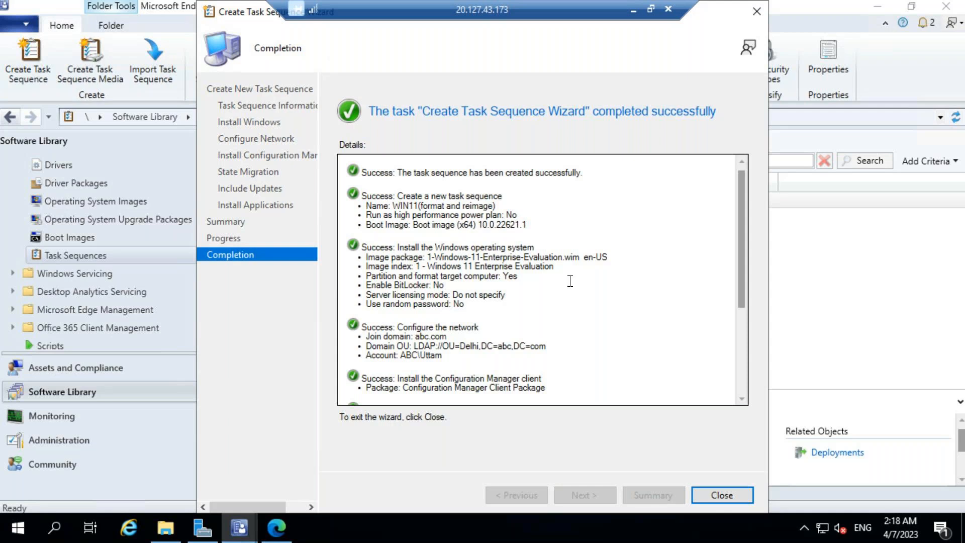
scroll(570, 281, down, 2)
scroll(569, 283, down, 4)
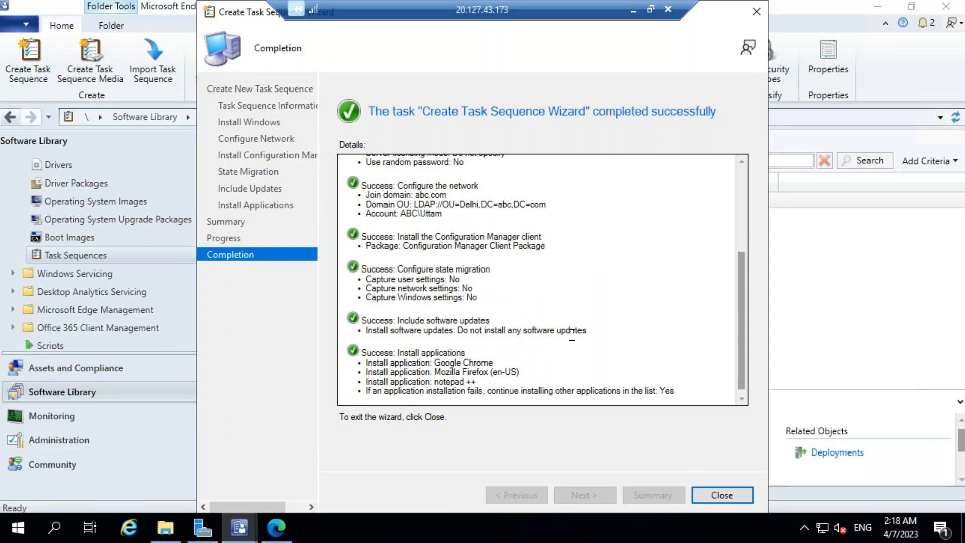
scroll(572, 335, up, 2)
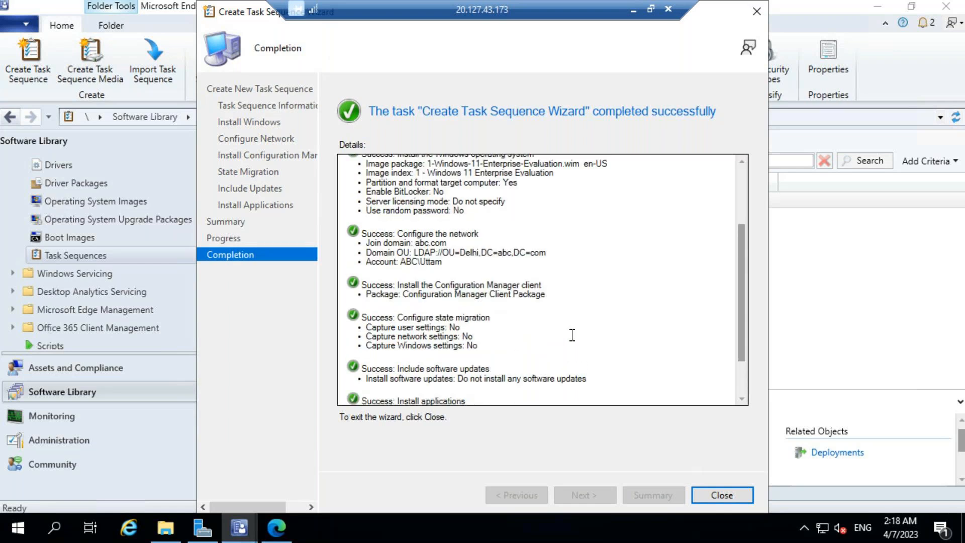
scroll(572, 335, up, 4)
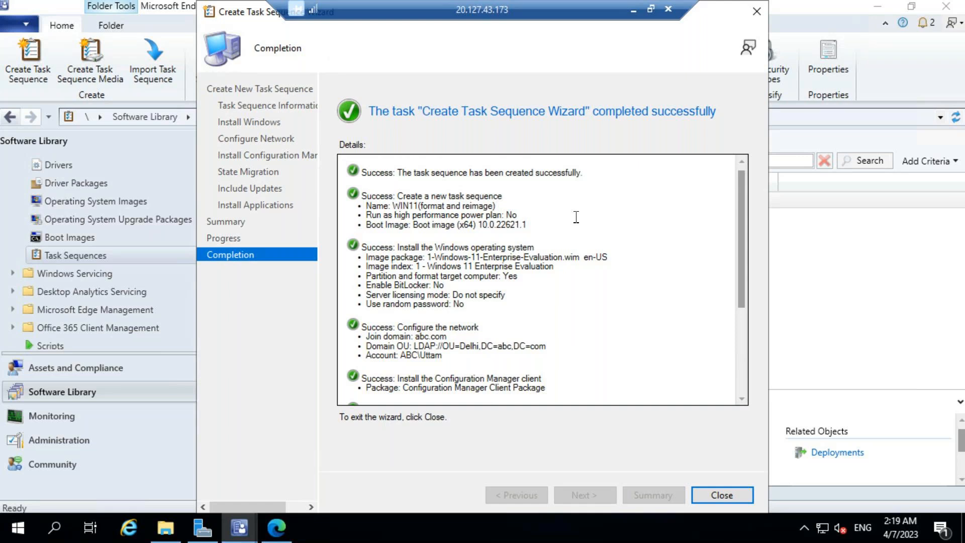
click(698, 501)
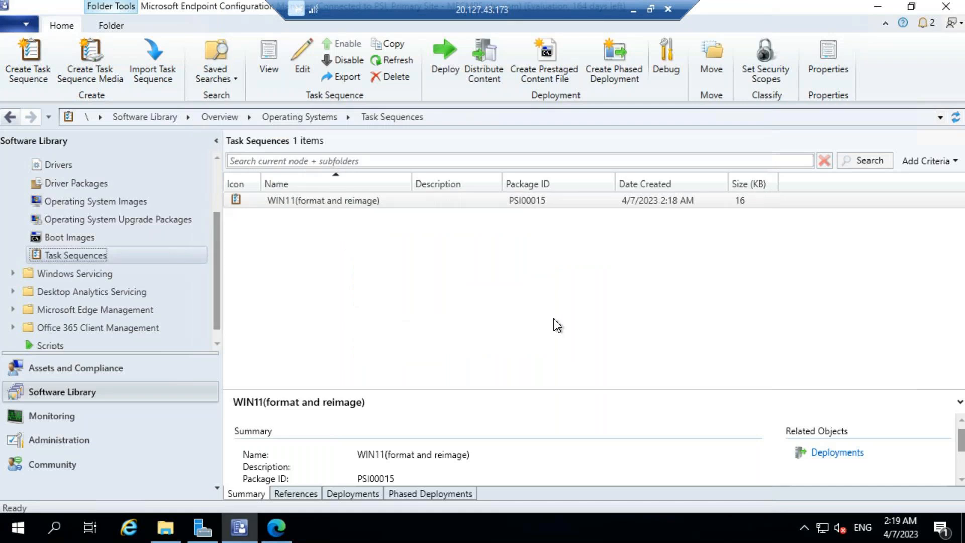
Refresh the task sequence list with WIN11(format and reimage) selected.
click(473, 202)
right_click(473, 203)
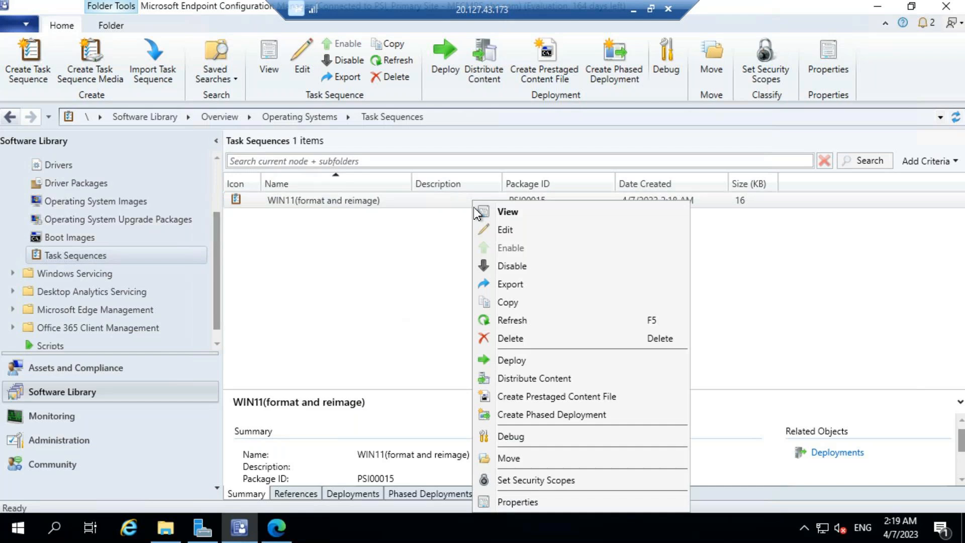
click(476, 320)
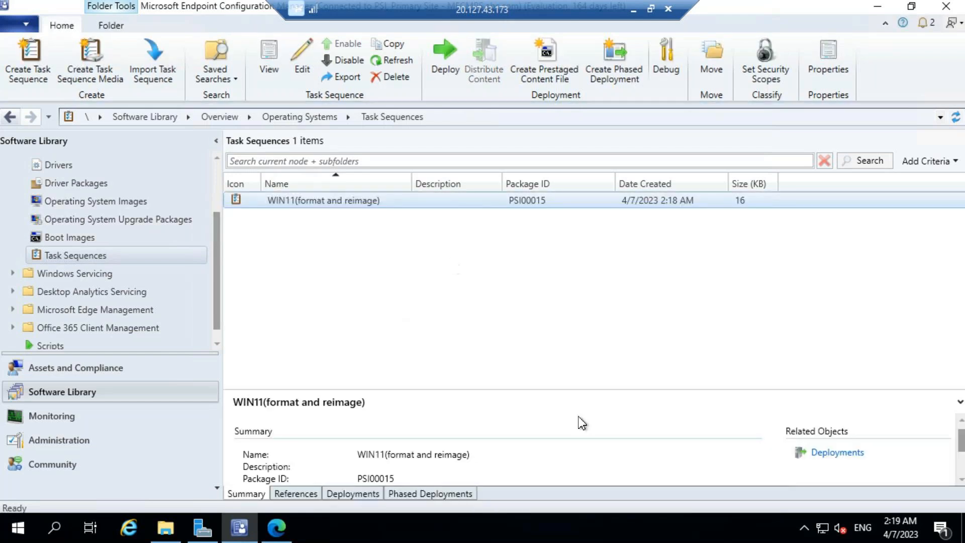
scroll(578, 420, down, 1)
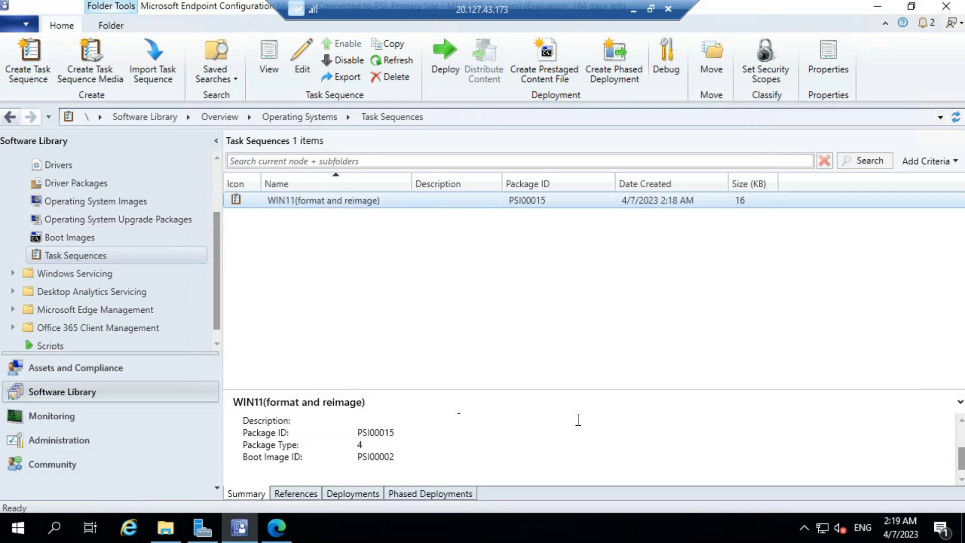
scroll(578, 420, up, 1)
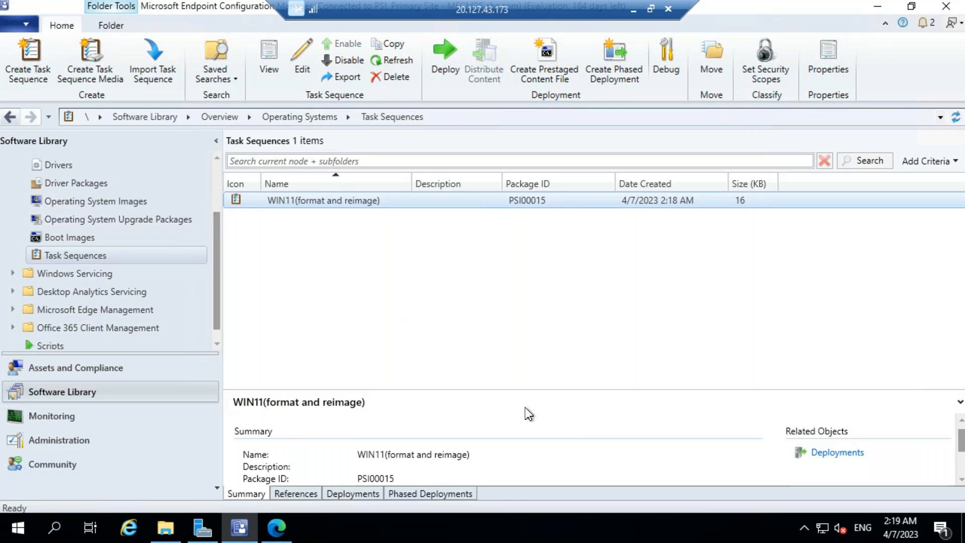
scroll(97, 336, down, 1)
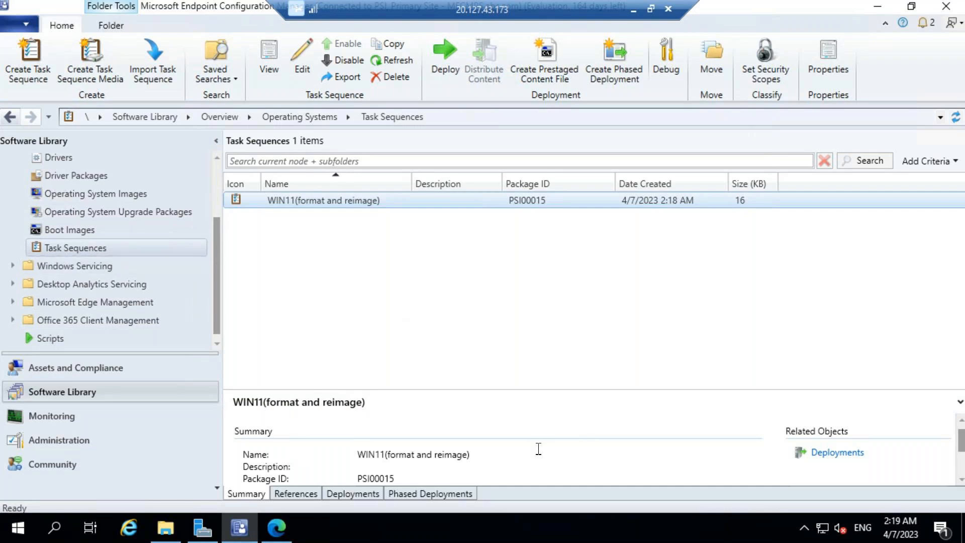
Show the References tab and enlarge it to list all six referenced items.
click(289, 493)
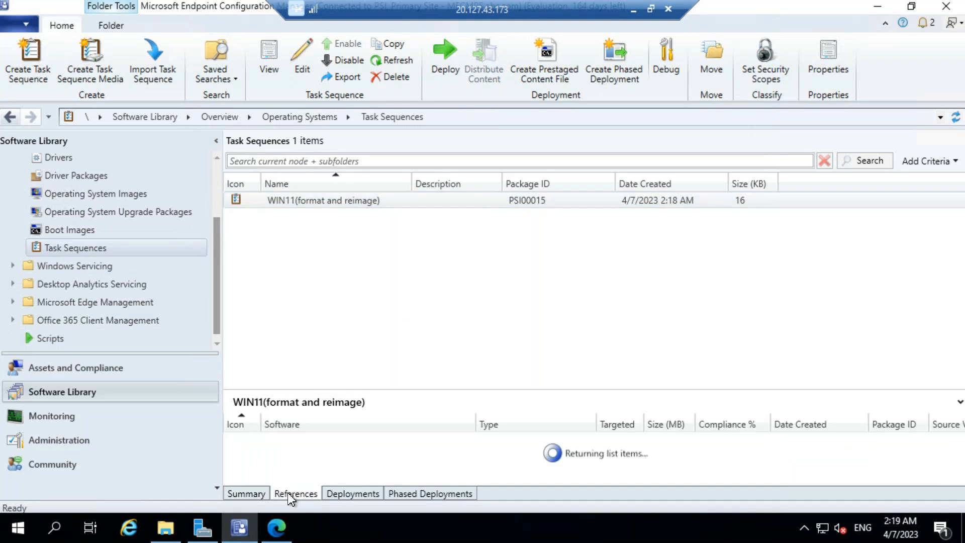
click(290, 497)
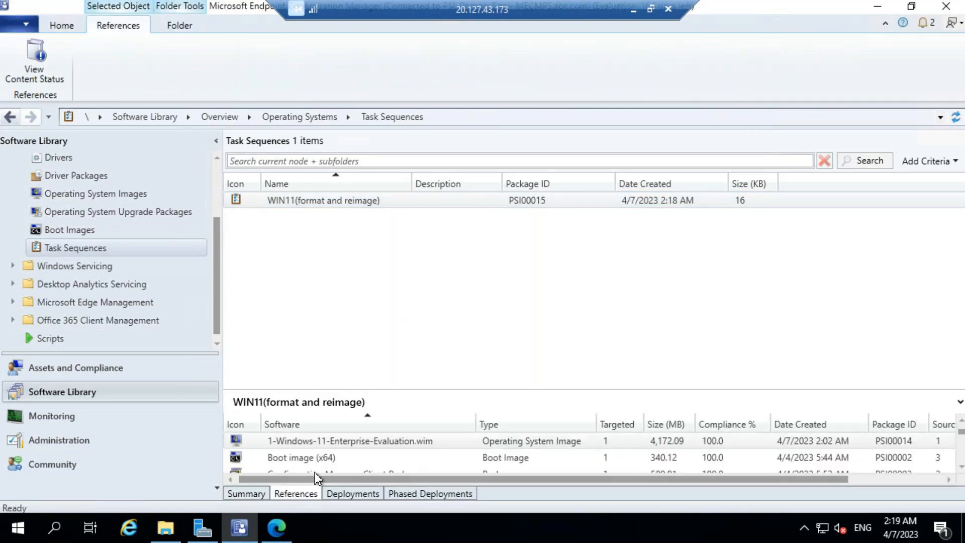
click(411, 443)
scroll(411, 446, down, 1)
scroll(411, 445, up, 1)
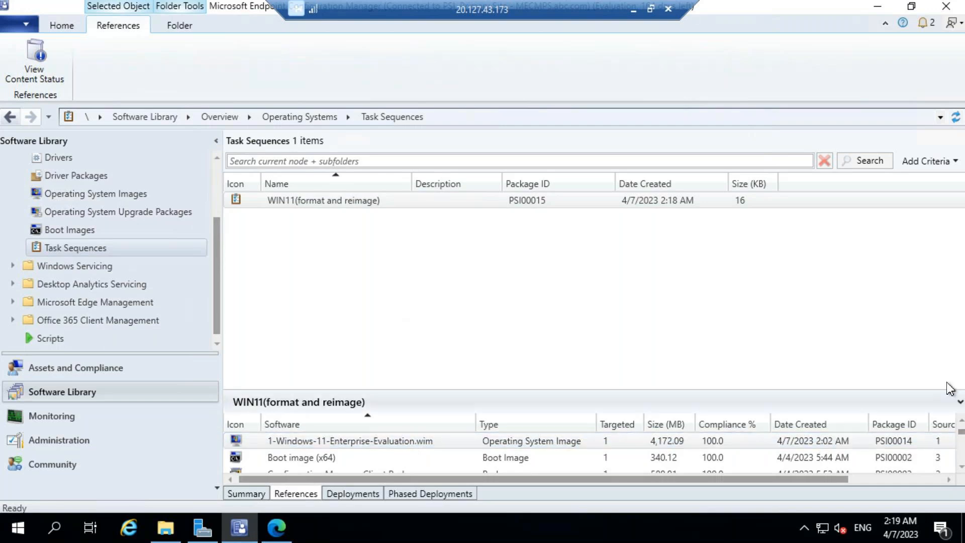
drag(951, 388, 934, 307)
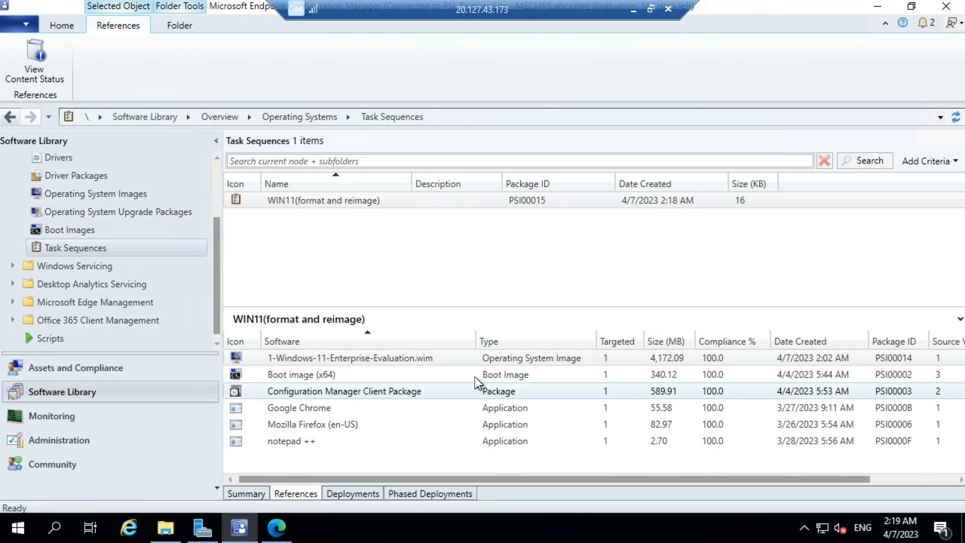
click(445, 359)
click(347, 200)
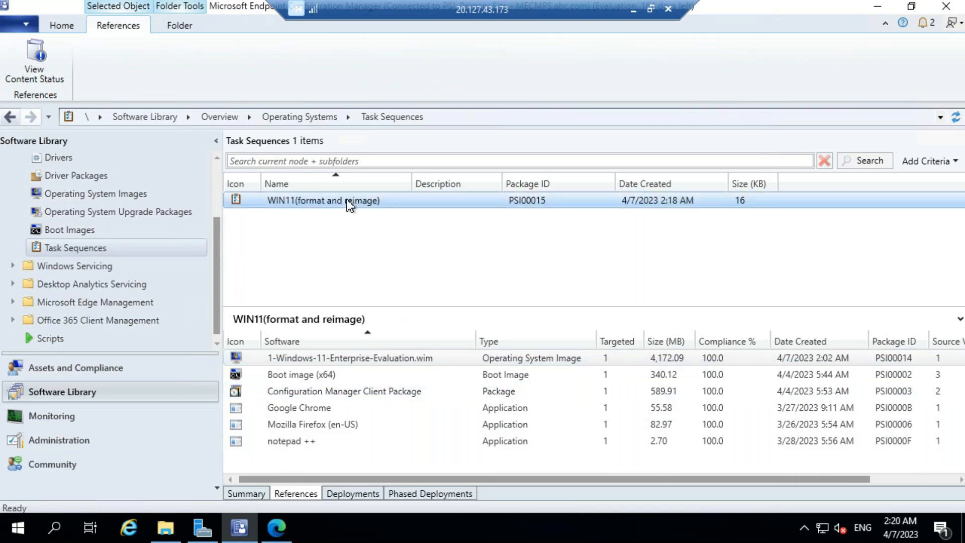
Deploy the task sequence, targeting Windows 10 collection after dismissing the high-risk warning.
right_click(347, 201)
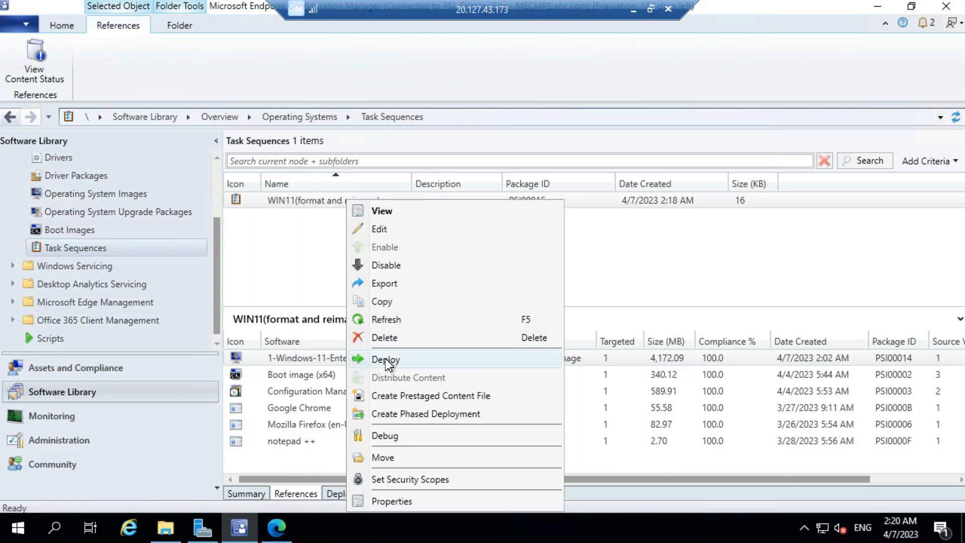
click(402, 354)
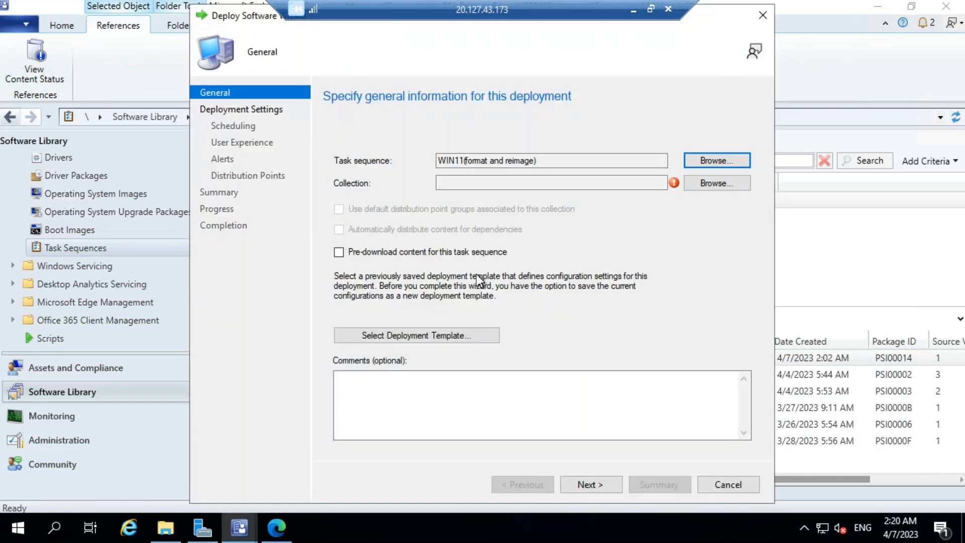
click(708, 189)
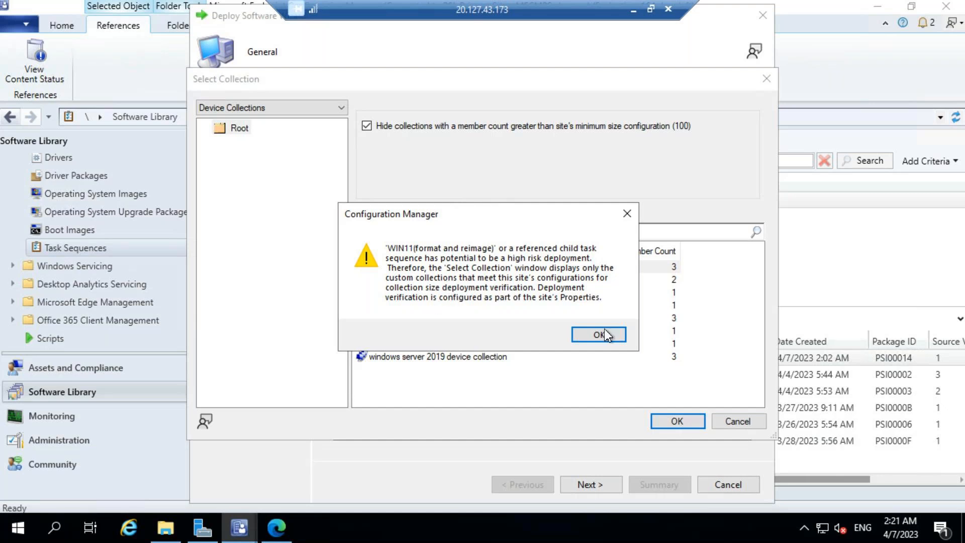
click(590, 336)
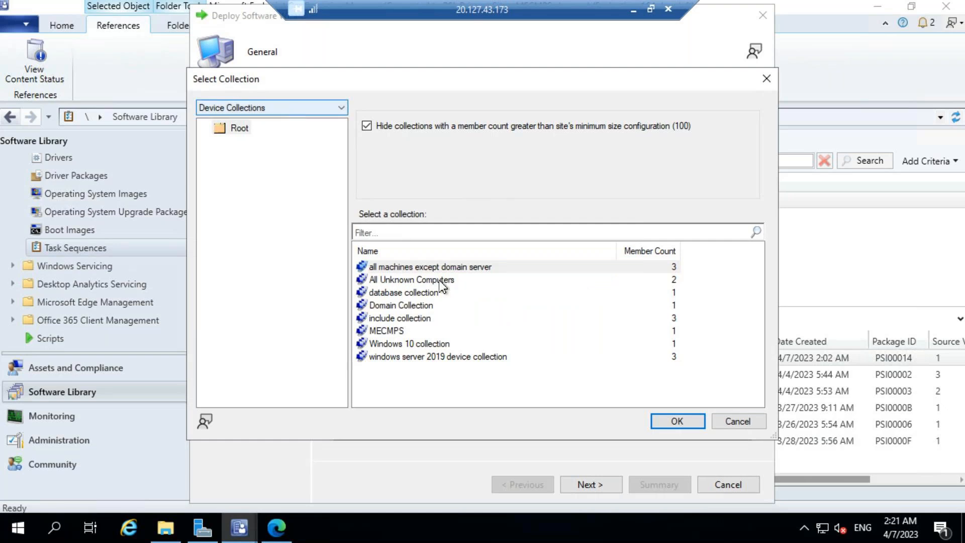
click(410, 343)
click(677, 421)
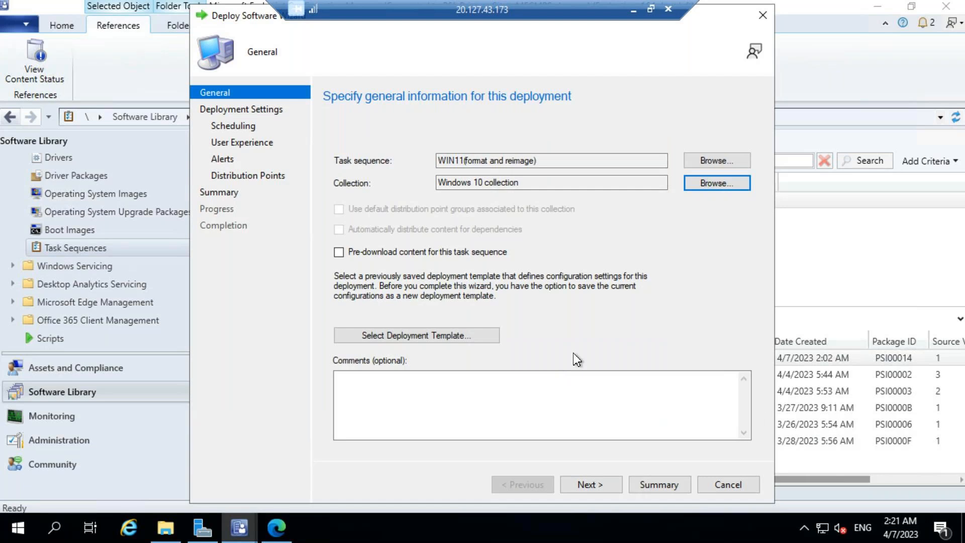
Accept the default deployment, scheduling, user experience, alert and distribution point settings, then finish.
click(596, 481)
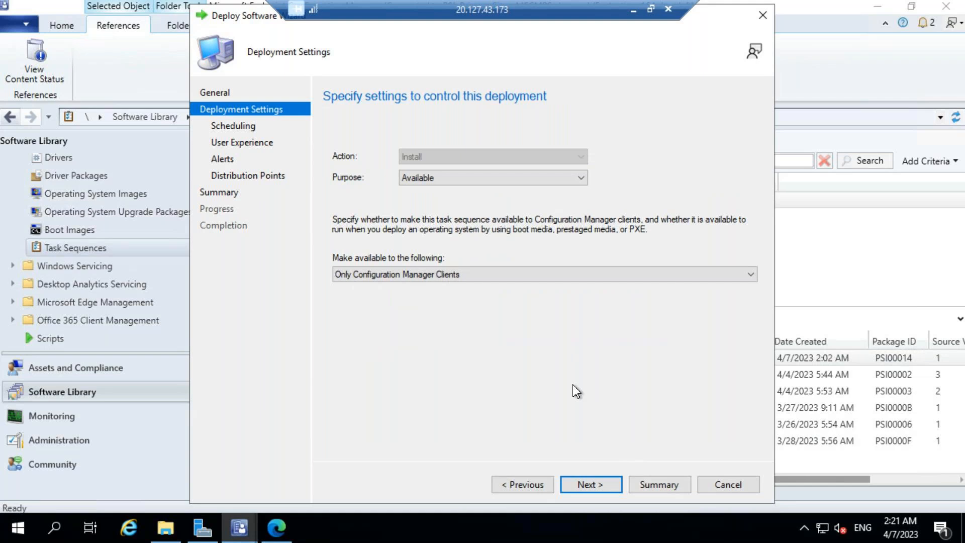
click(585, 485)
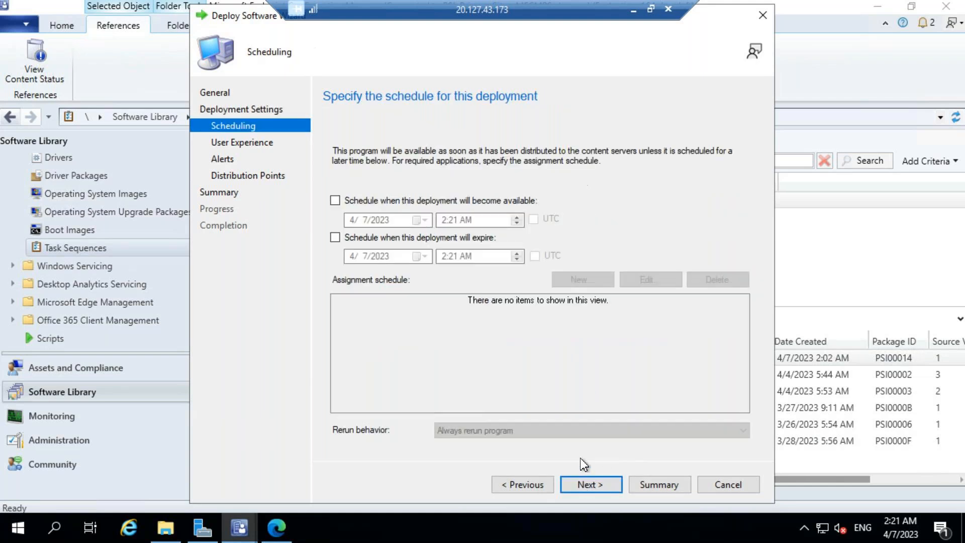
click(586, 485)
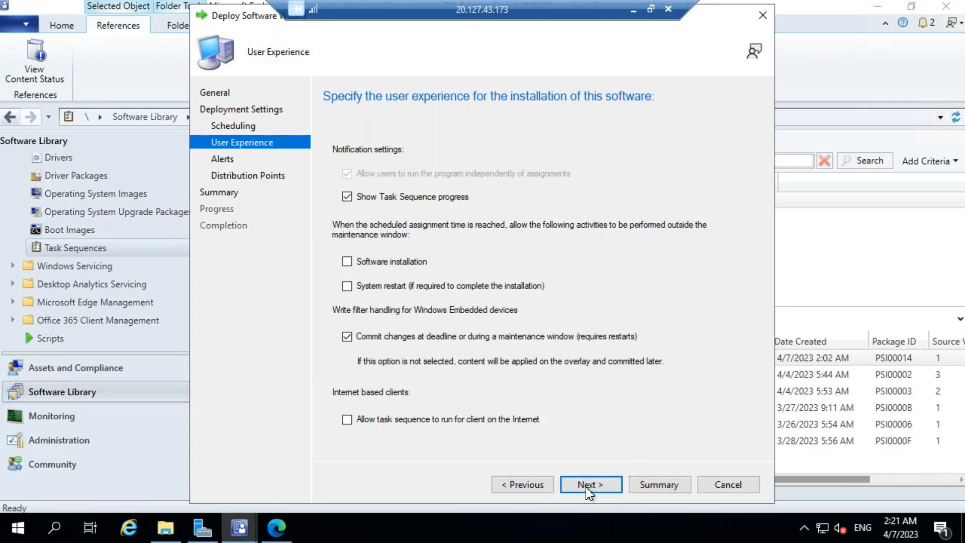
click(525, 484)
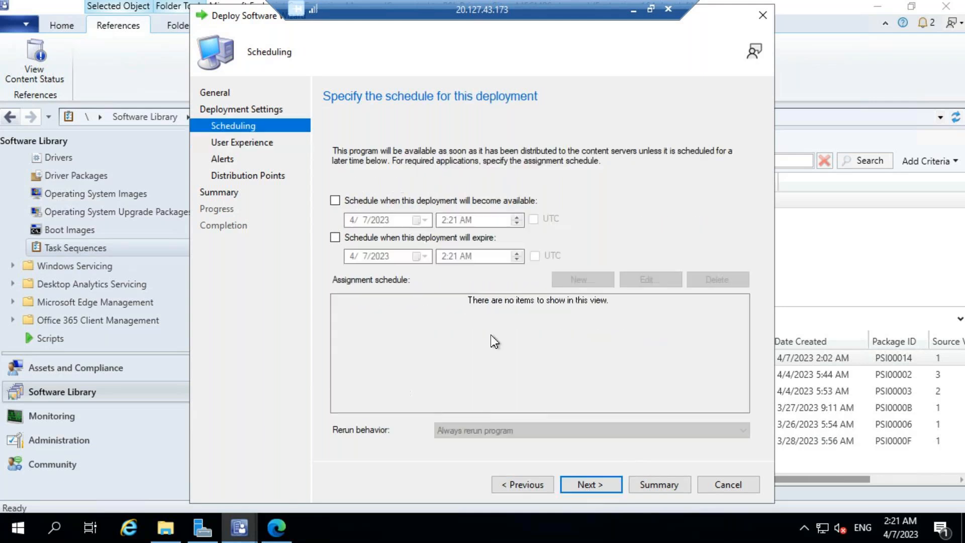
click(601, 490)
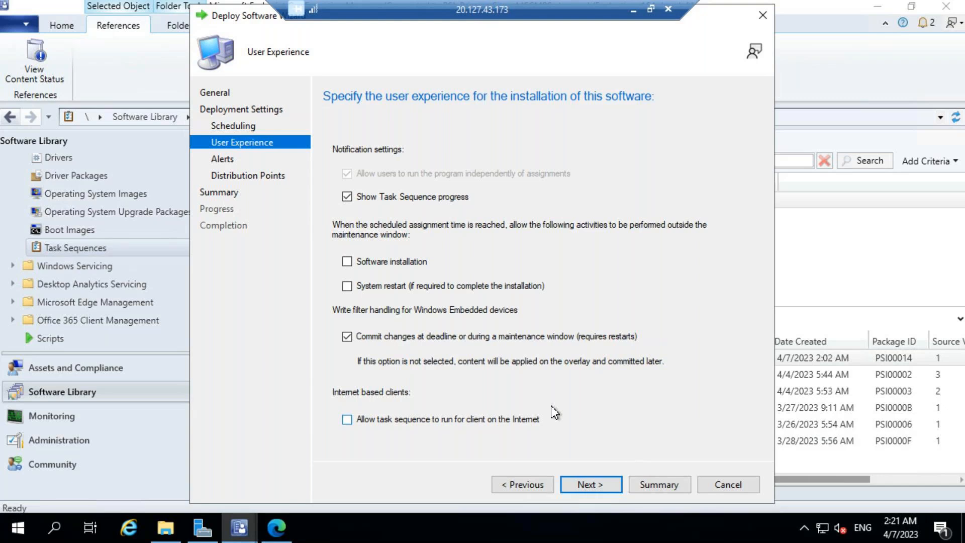
click(587, 485)
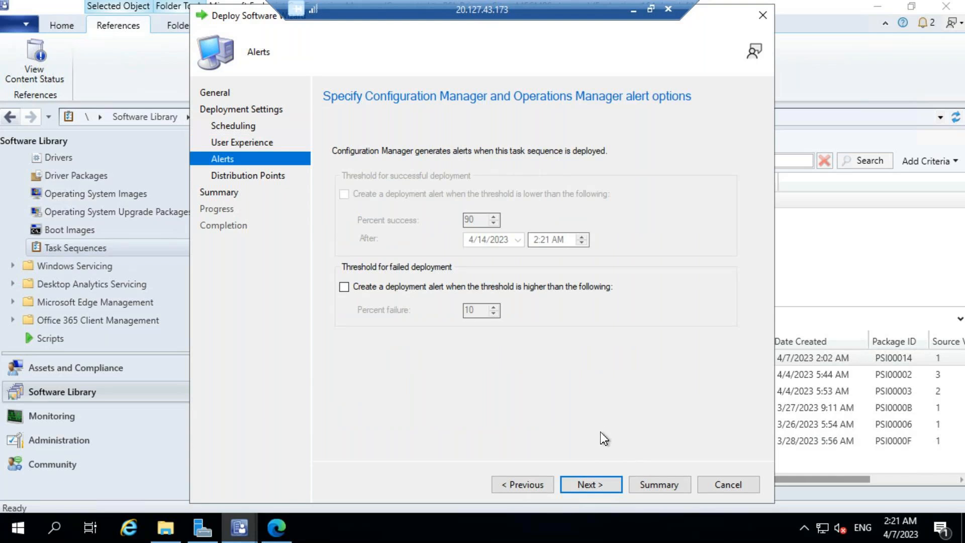
click(593, 487)
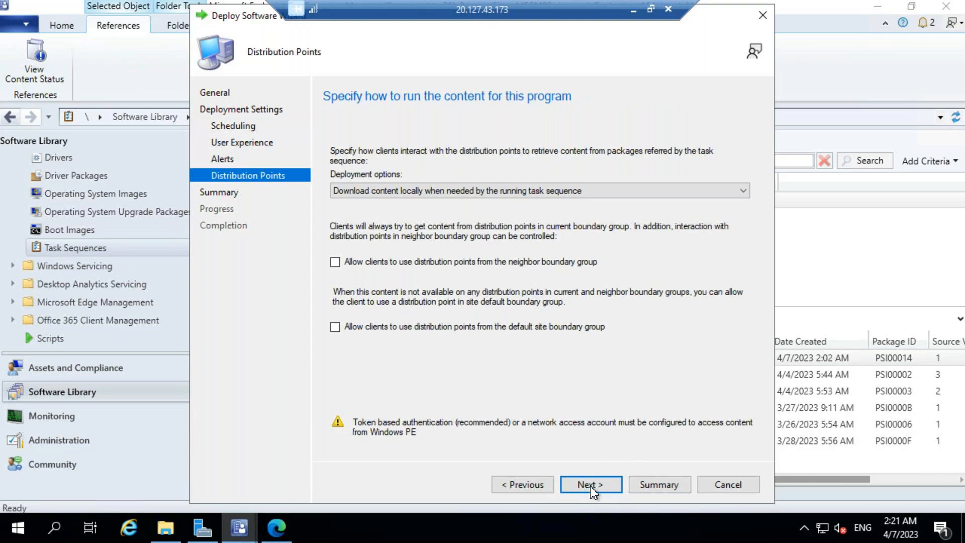
click(592, 488)
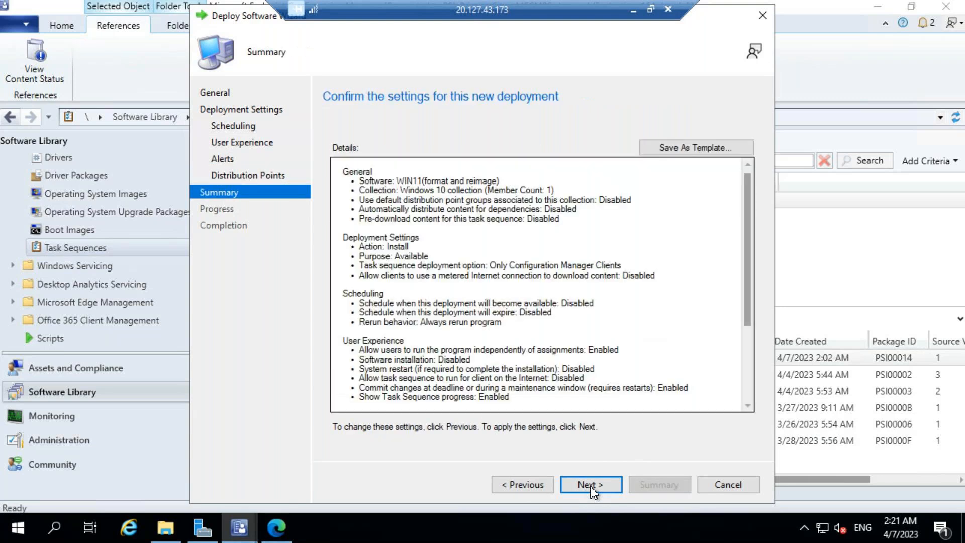
click(596, 487)
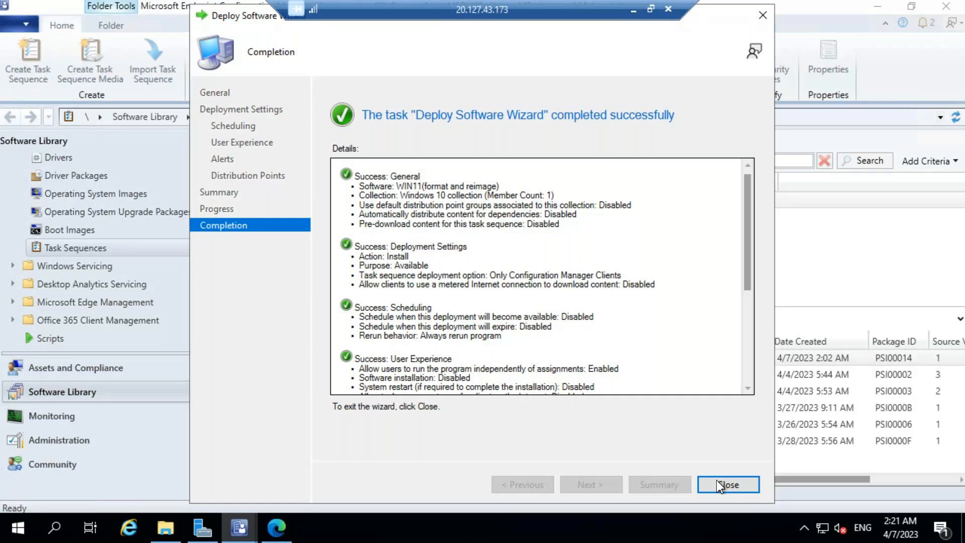
click(717, 483)
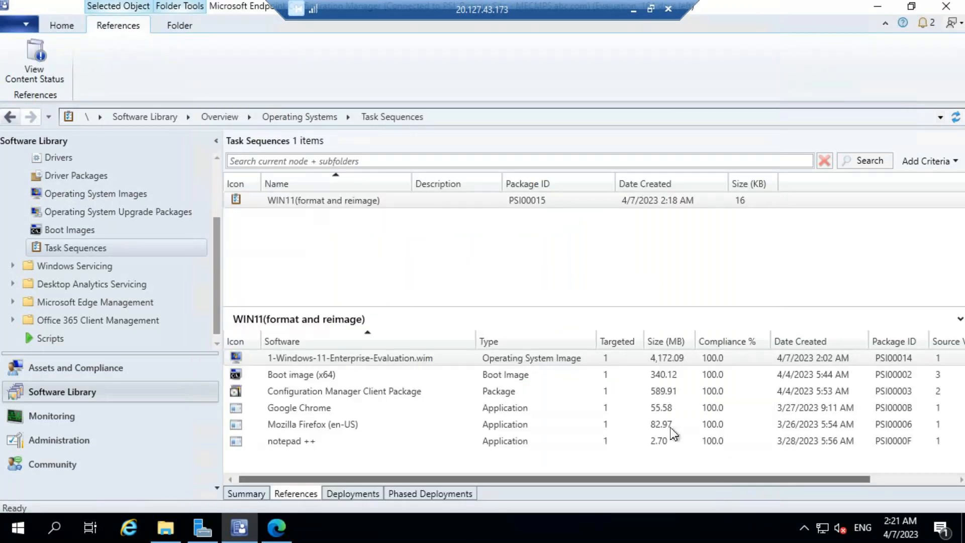
Refresh the WIN11(format and reimage) task sequence list, then minimize the full-screen server session.
click(501, 203)
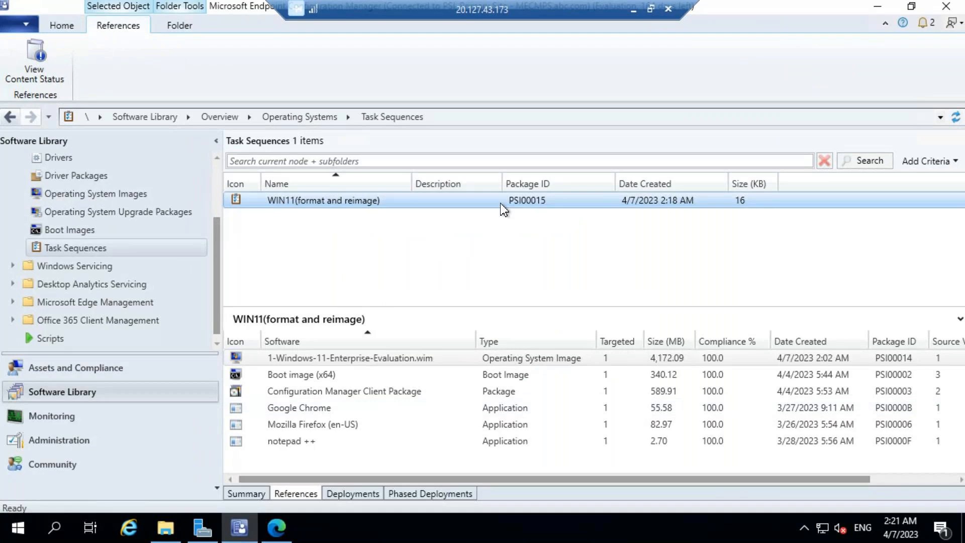
right_click(503, 208)
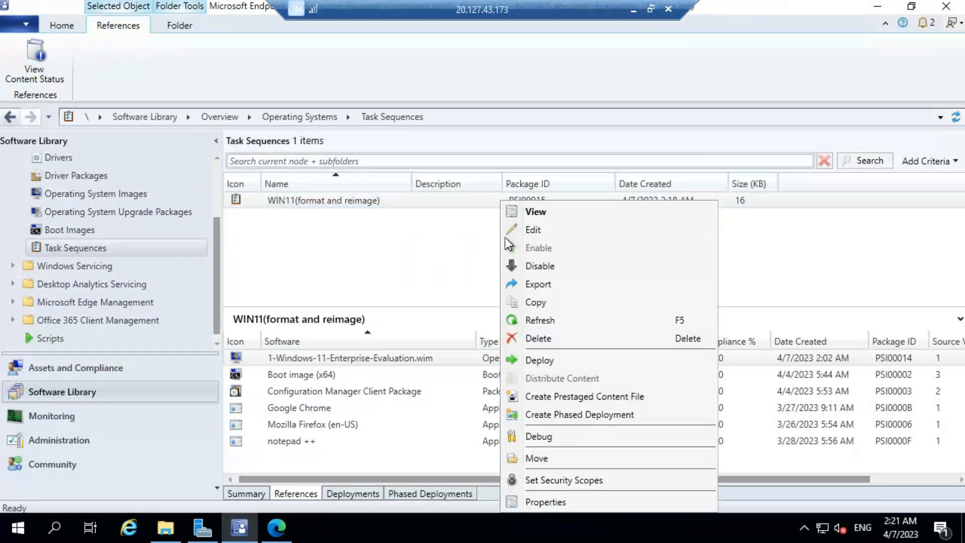
click(544, 322)
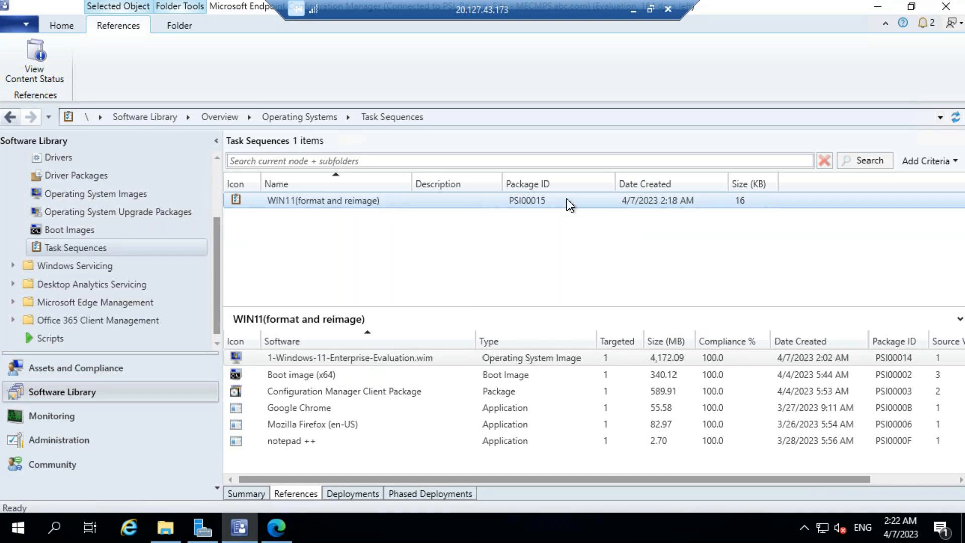
click(633, 10)
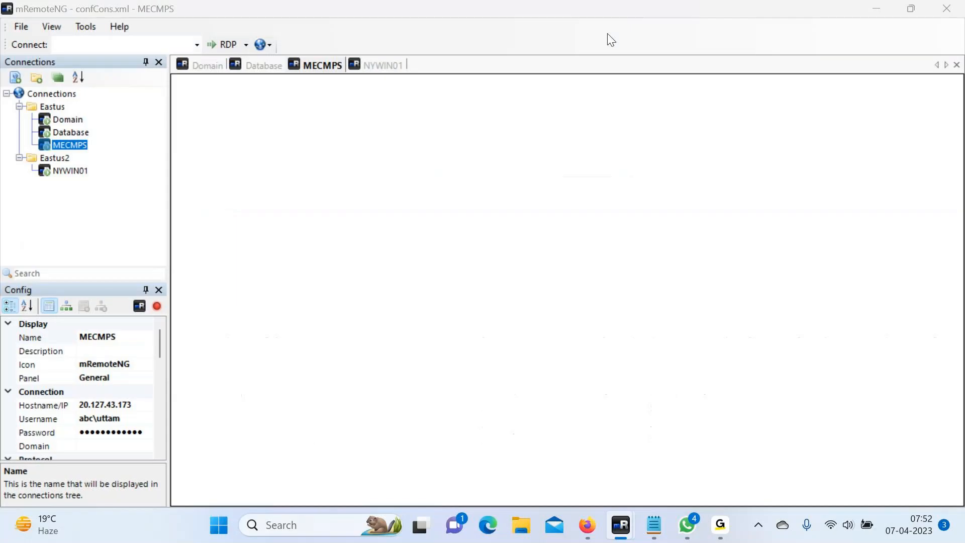
On the NYWIN01 client tab, launch Software Center from Windows search's Recent list.
click(382, 66)
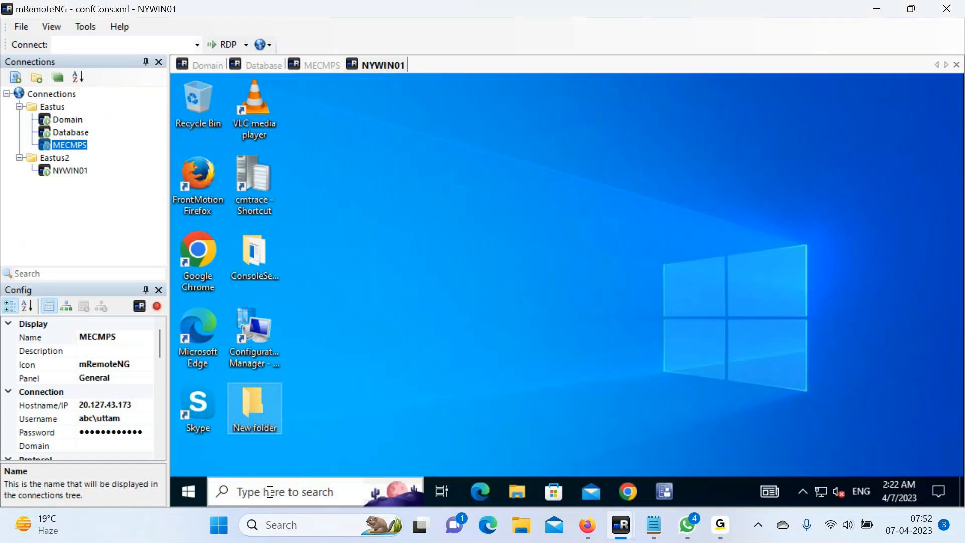
click(270, 491)
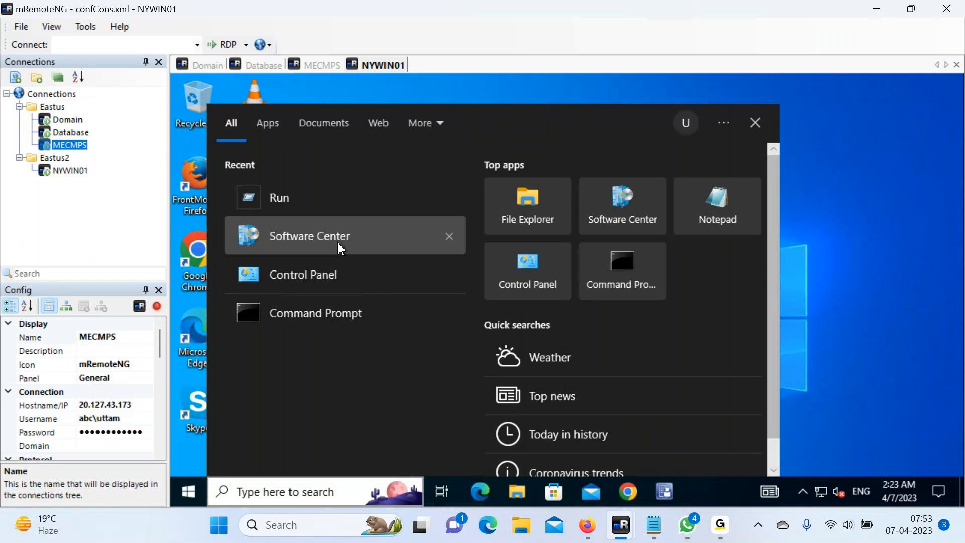
click(338, 245)
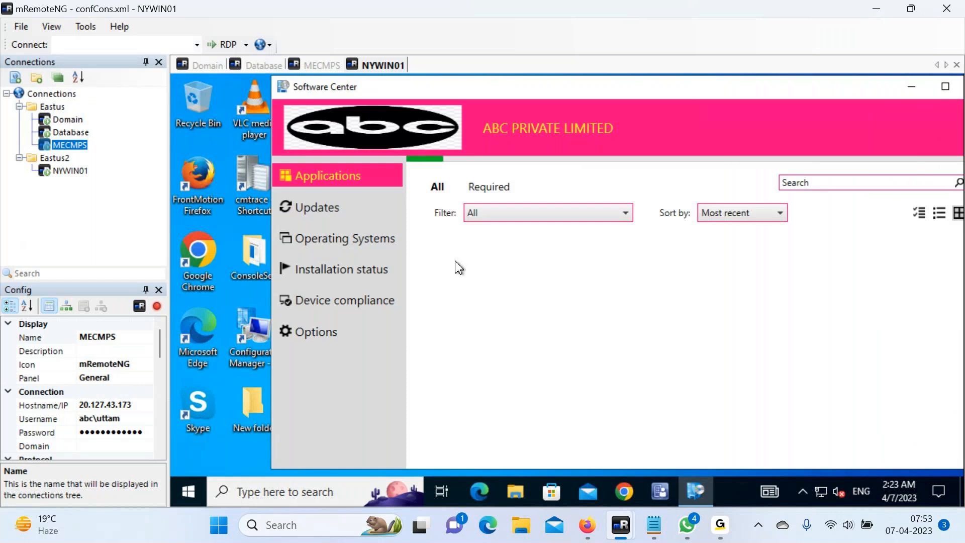
Browse the Operating Systems, Updates and Applications pages in Software Center.
click(310, 242)
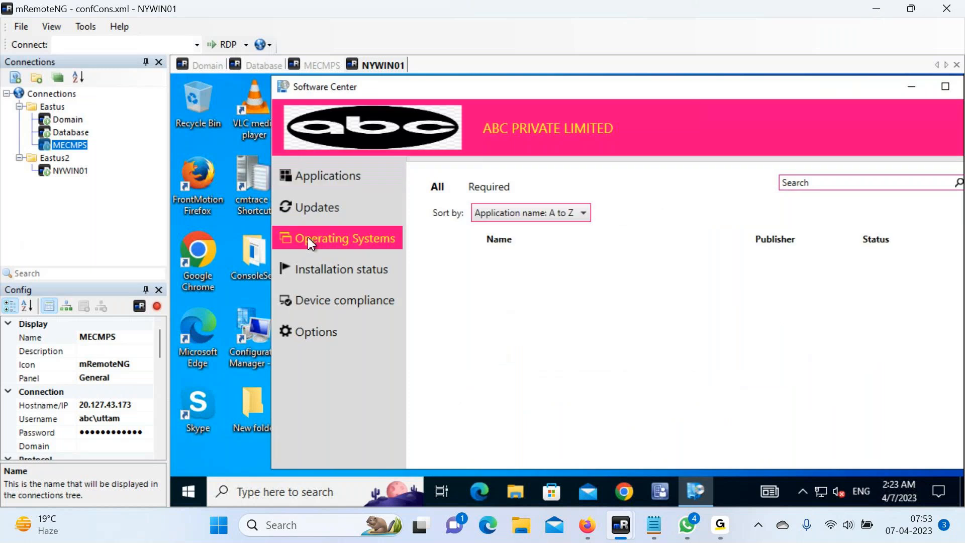
click(318, 210)
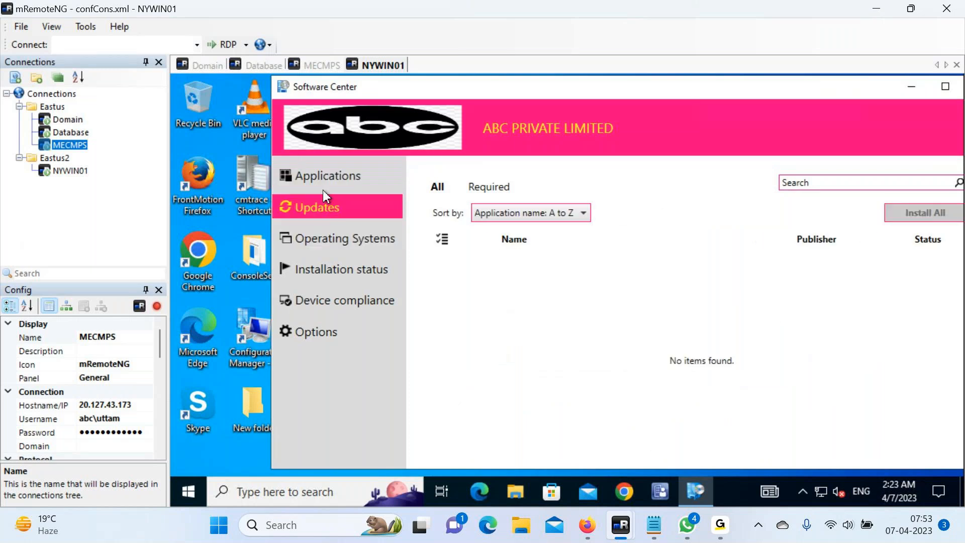
click(324, 183)
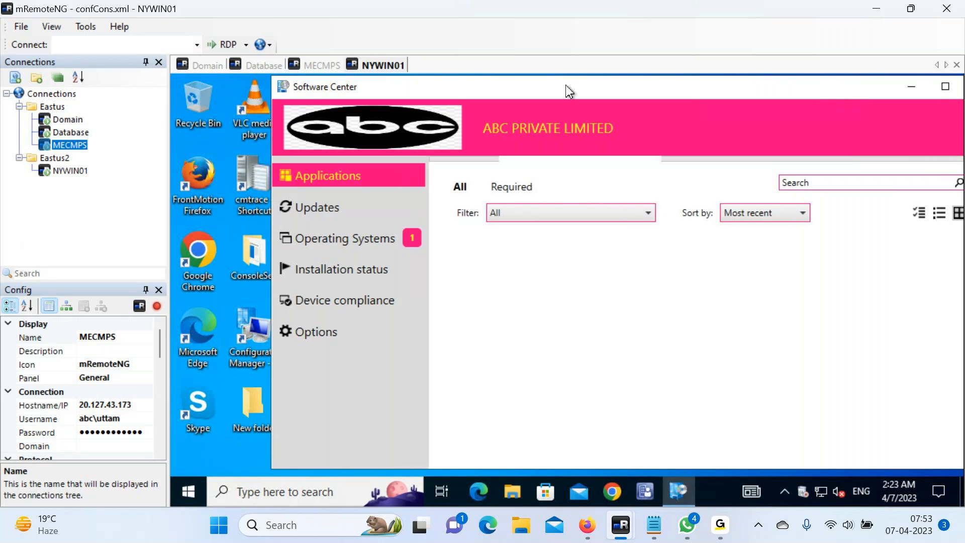
Maximize the Software Center window and return to the Operating Systems page showing WIN11(format and reimage).
drag(519, 86, 534, 85)
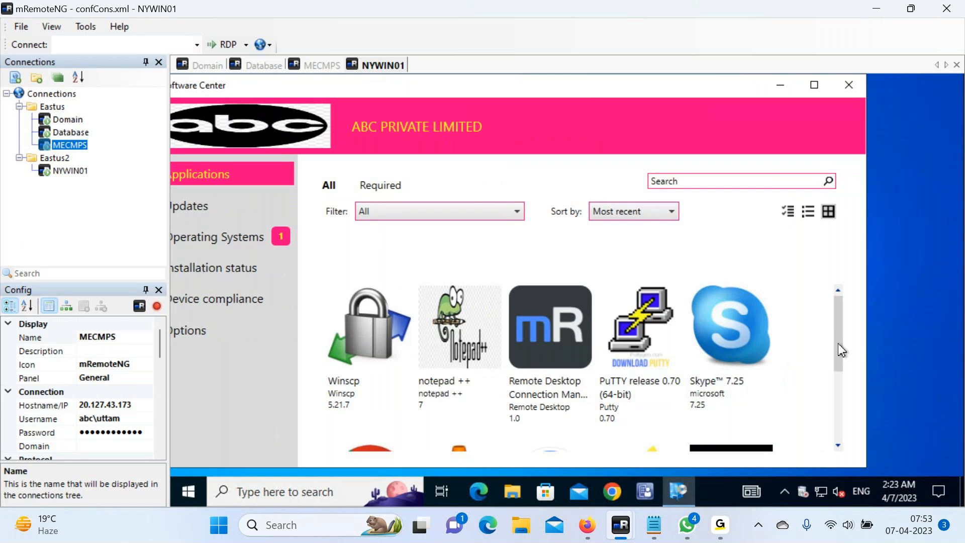
scroll(836, 346, down, 1)
drag(834, 391, 834, 429)
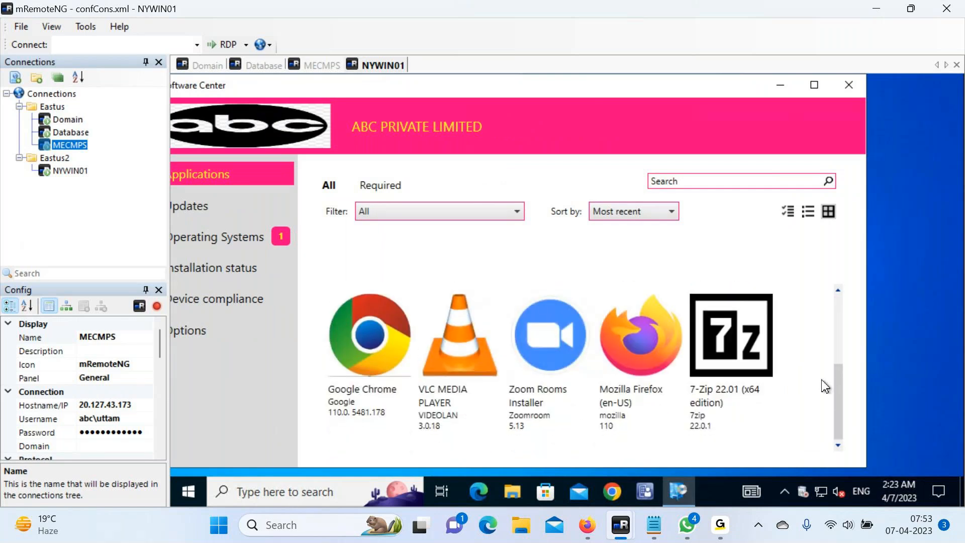
scroll(823, 326, up, 1)
scroll(823, 332, up, 3)
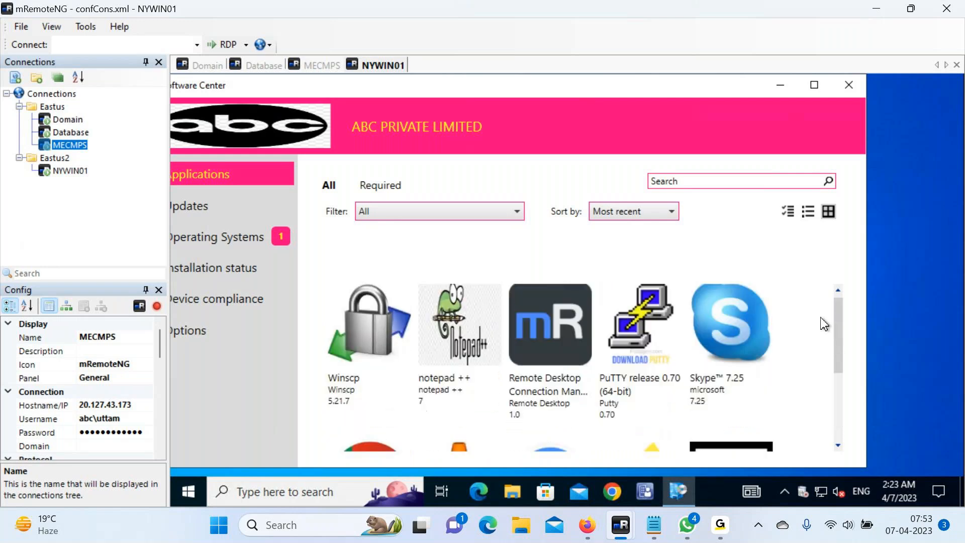
scroll(825, 348, down, 3)
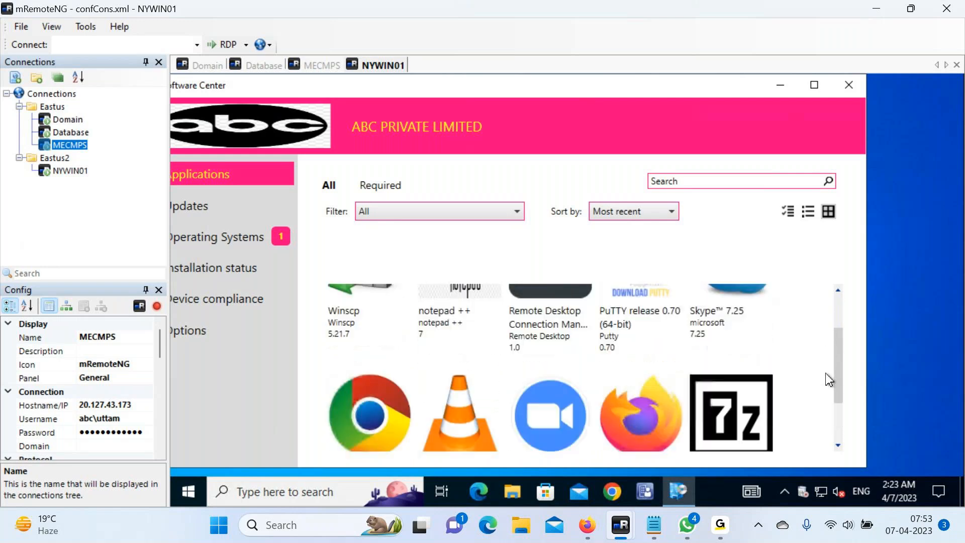
scroll(829, 379, down, 2)
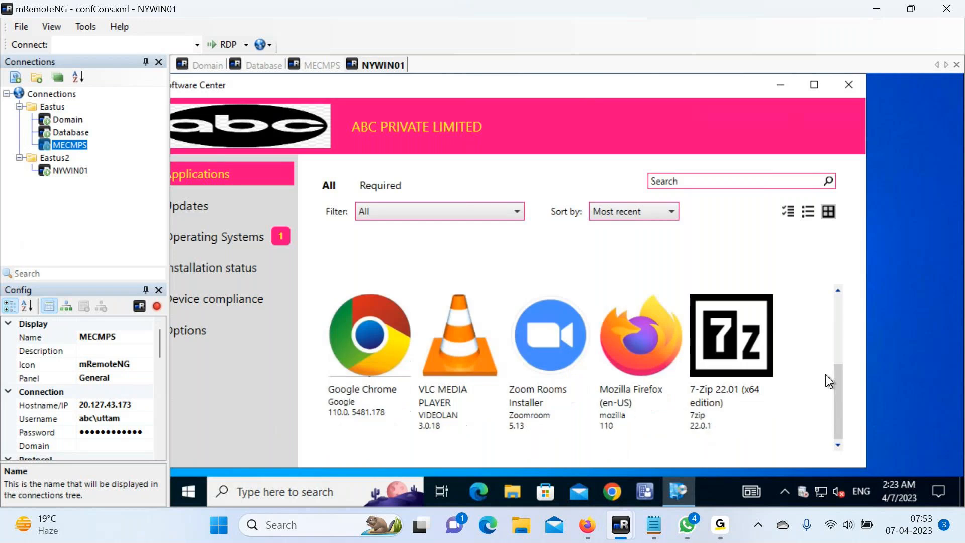
scroll(828, 381, up, 1)
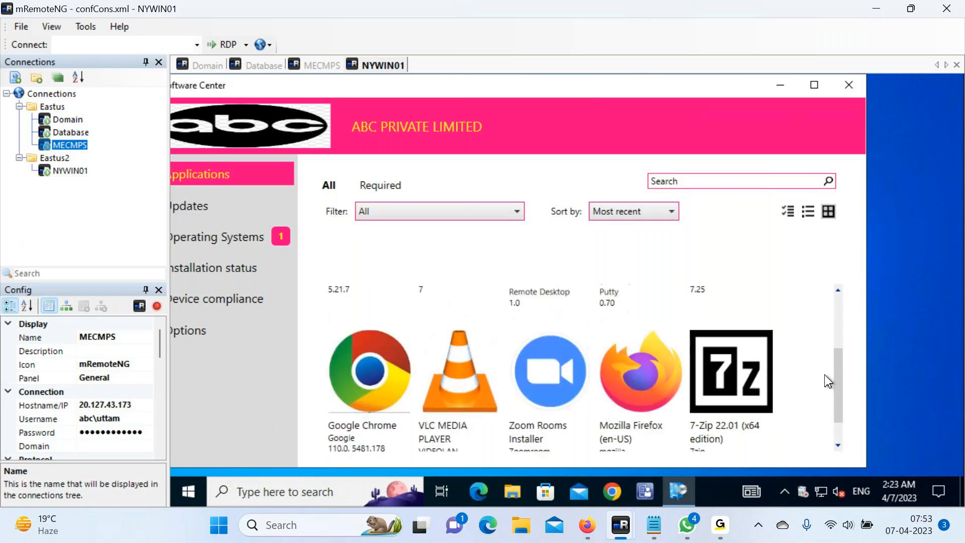
scroll(828, 380, up, 3)
click(814, 85)
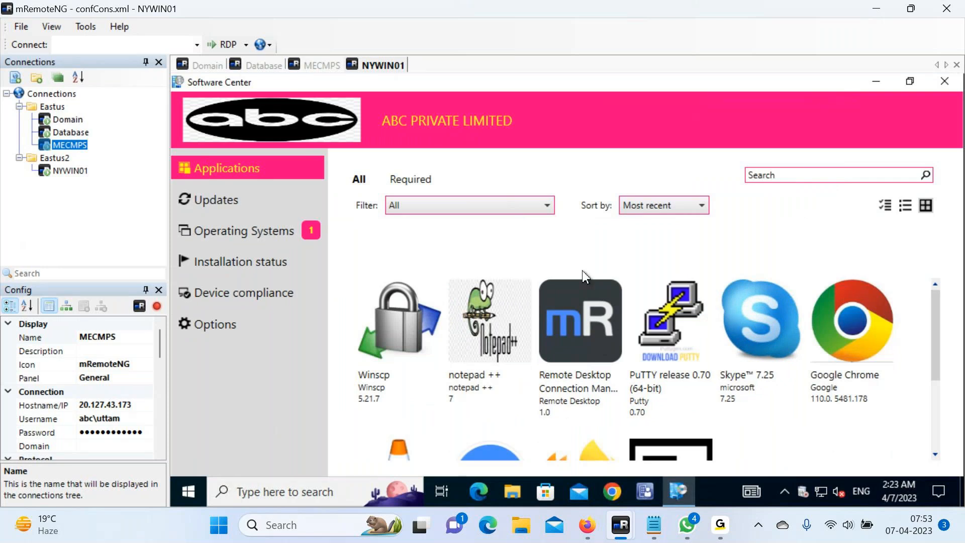
click(221, 241)
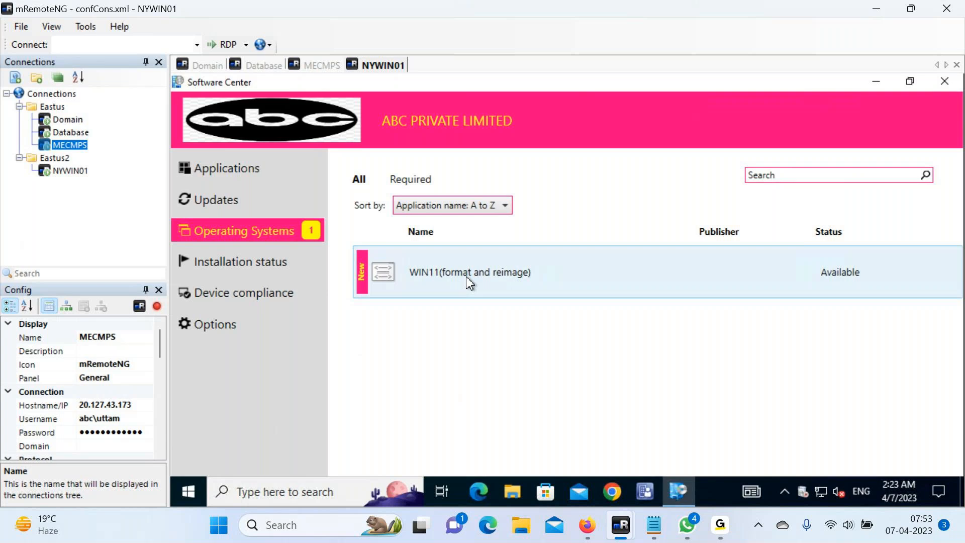
Install WIN11(format and reimage), confirm it, then shrink and minimize Software Center to show progress.
click(468, 282)
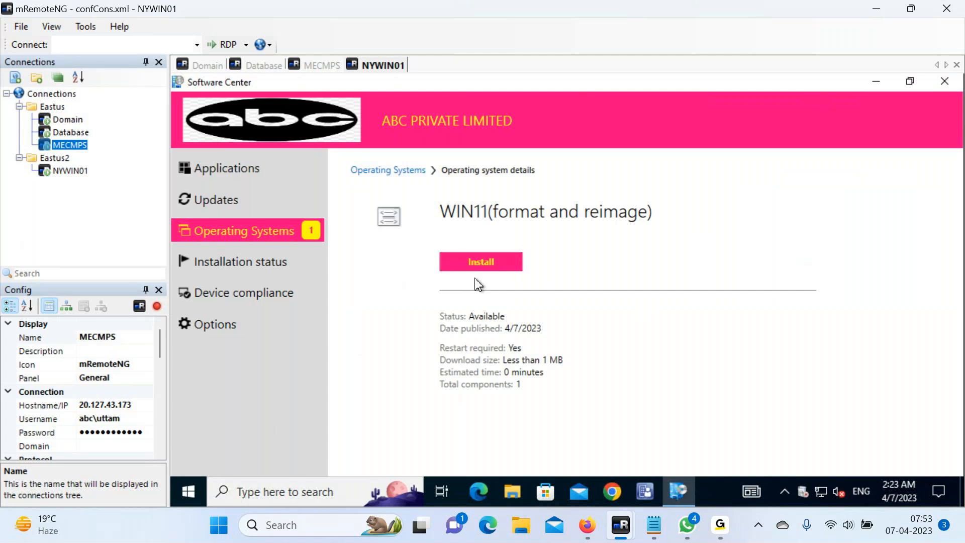
click(476, 262)
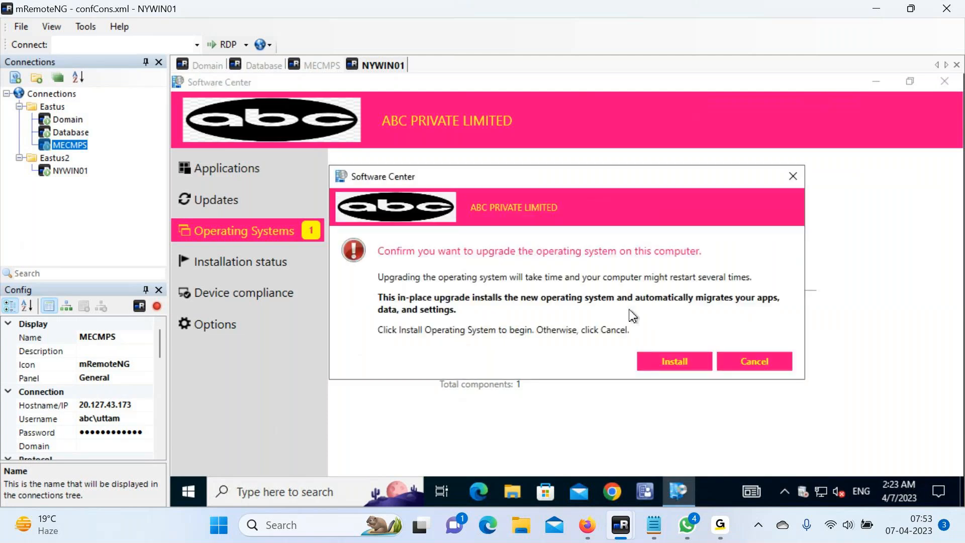
click(669, 355)
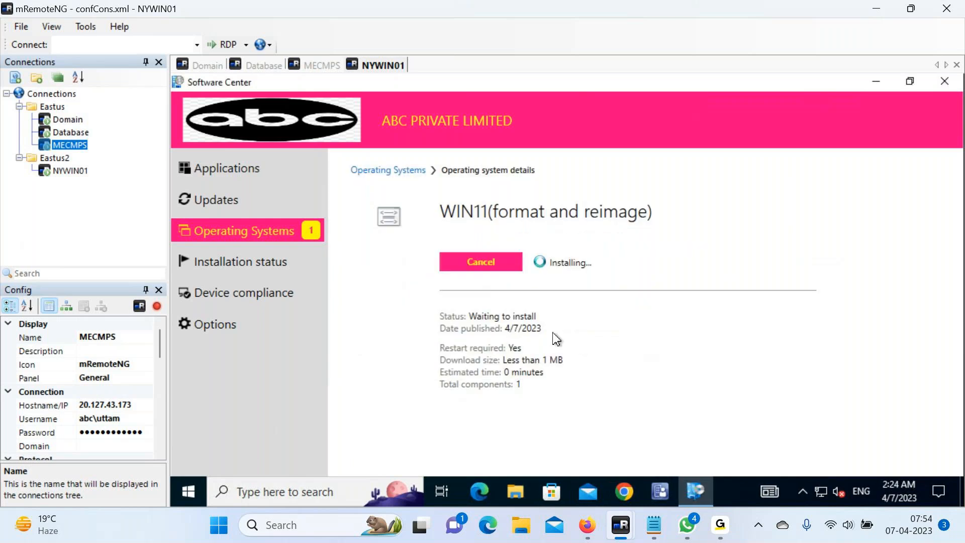
click(907, 83)
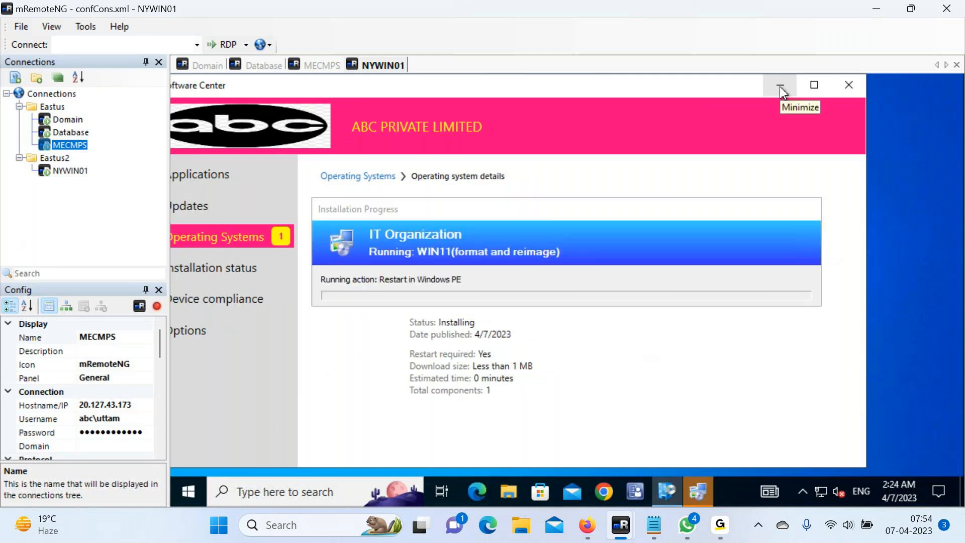
click(779, 86)
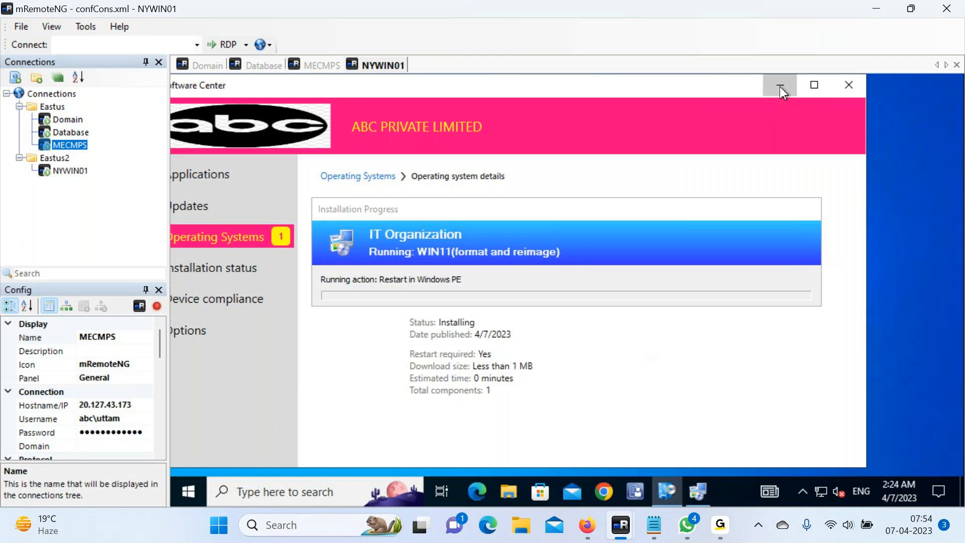